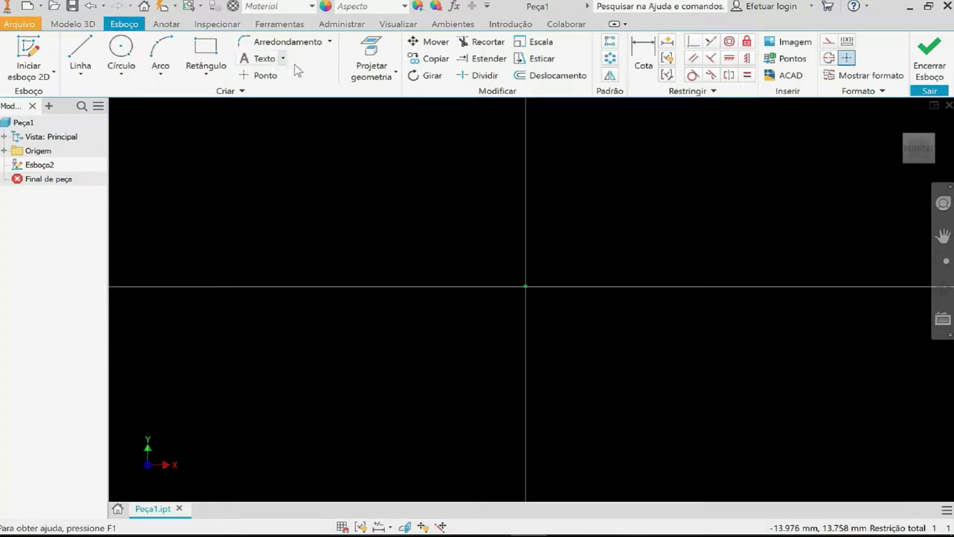
Place a sketch point about 16.5 mm left of and 6.5 mm above the origin
click(270, 77)
click(411, 211)
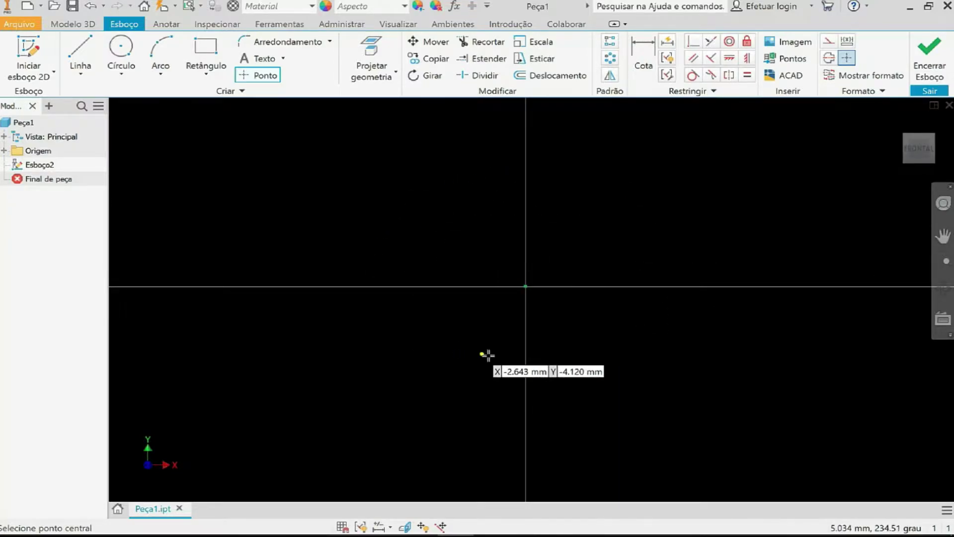
click(238, 180)
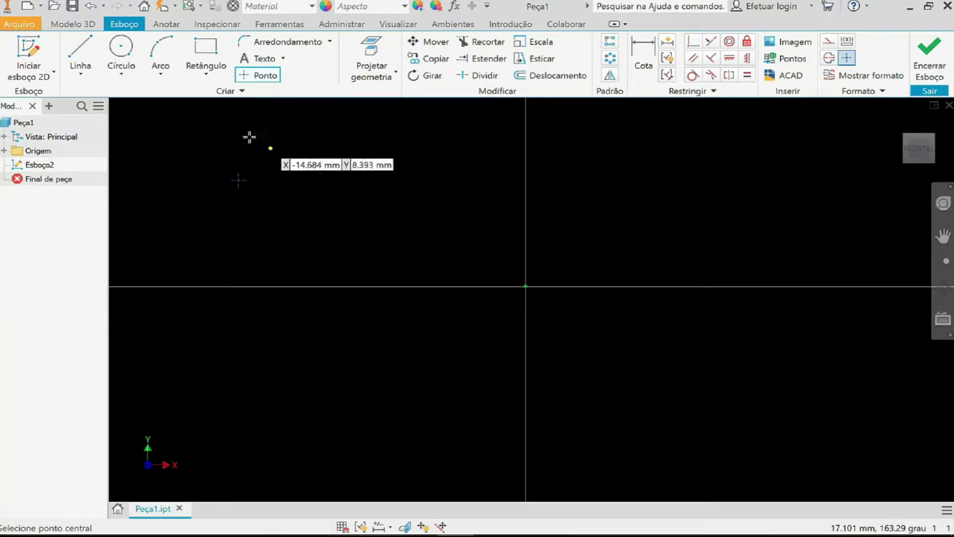
Dimension the horizontal distance between the sketch point and the origin, setting it to 13 mm
click(642, 55)
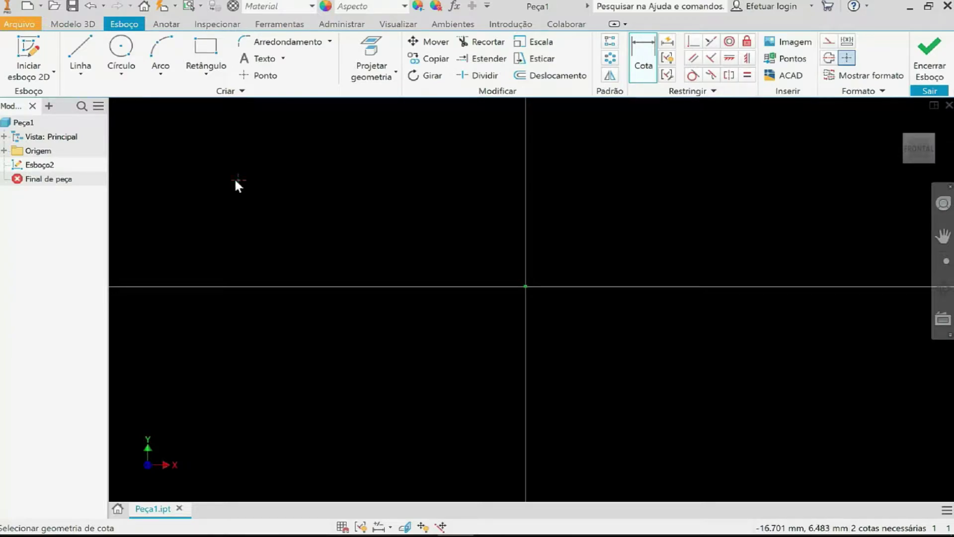
click(526, 288)
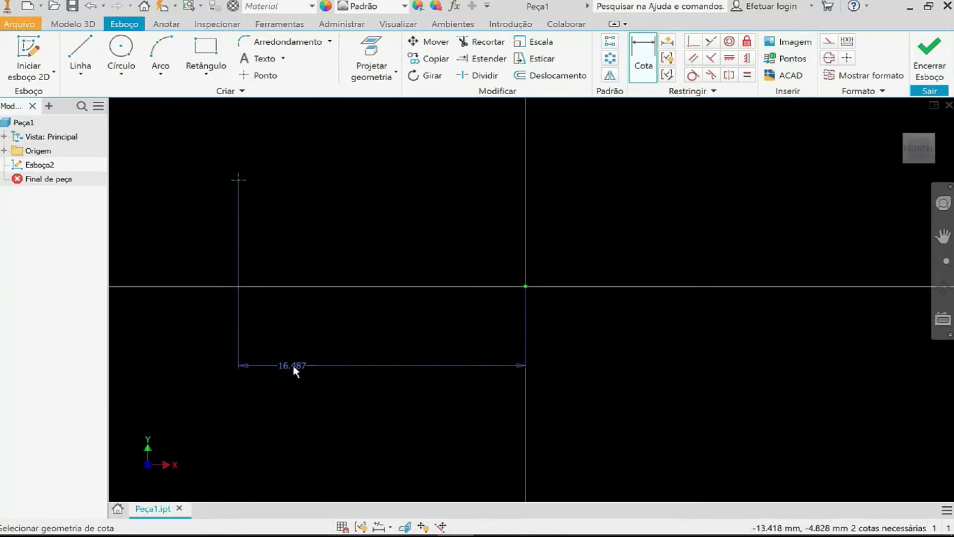
click(376, 370)
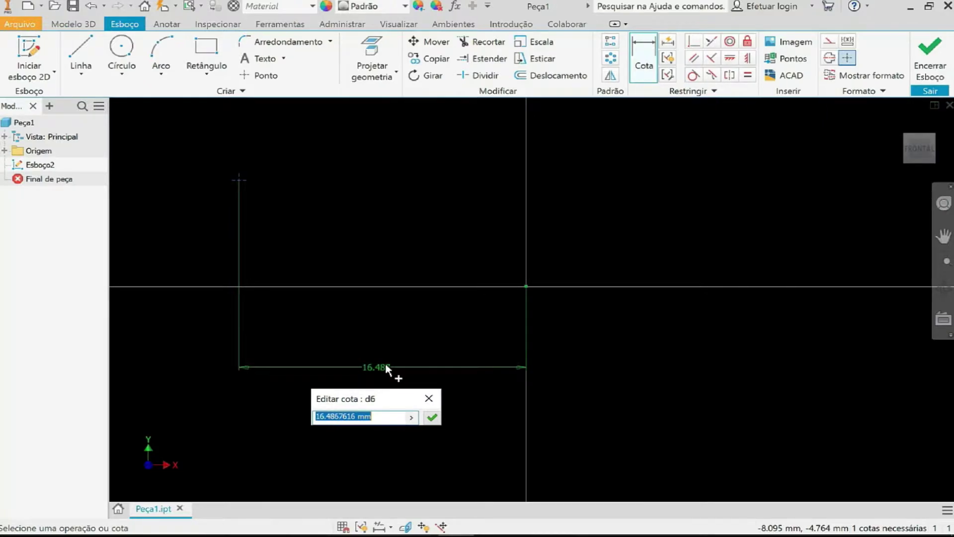
text(13)
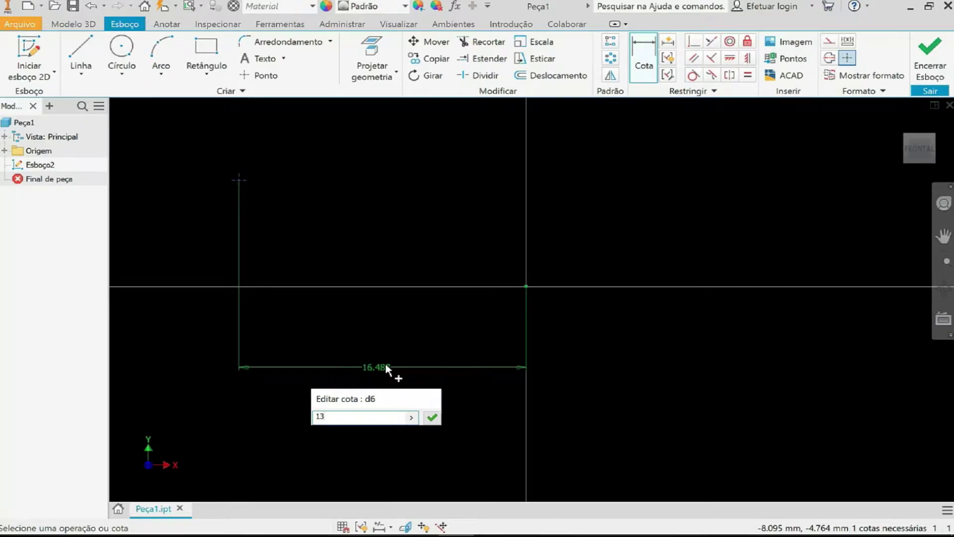
key(Return)
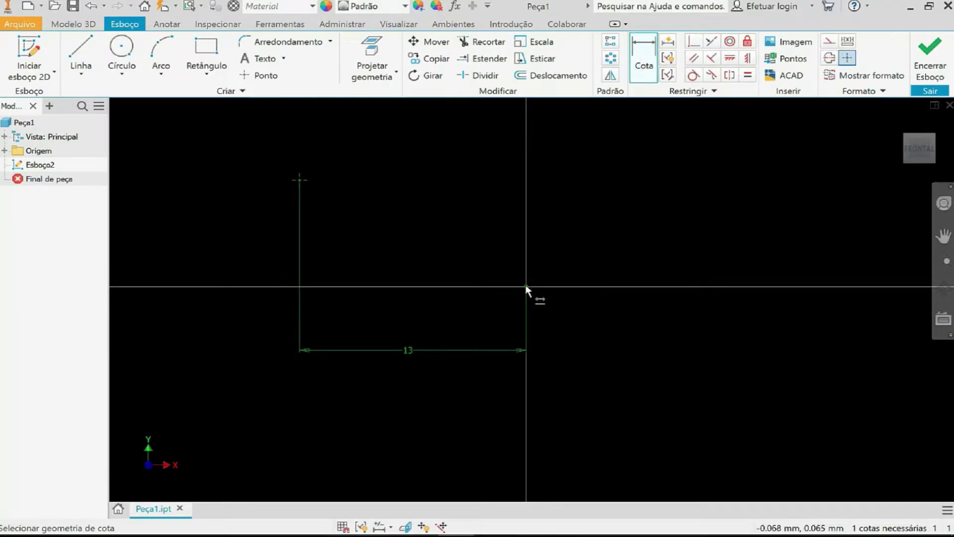
Dimension the vertical distance between the sketch point and the origin, setting it to 3 mm
click(490, 177)
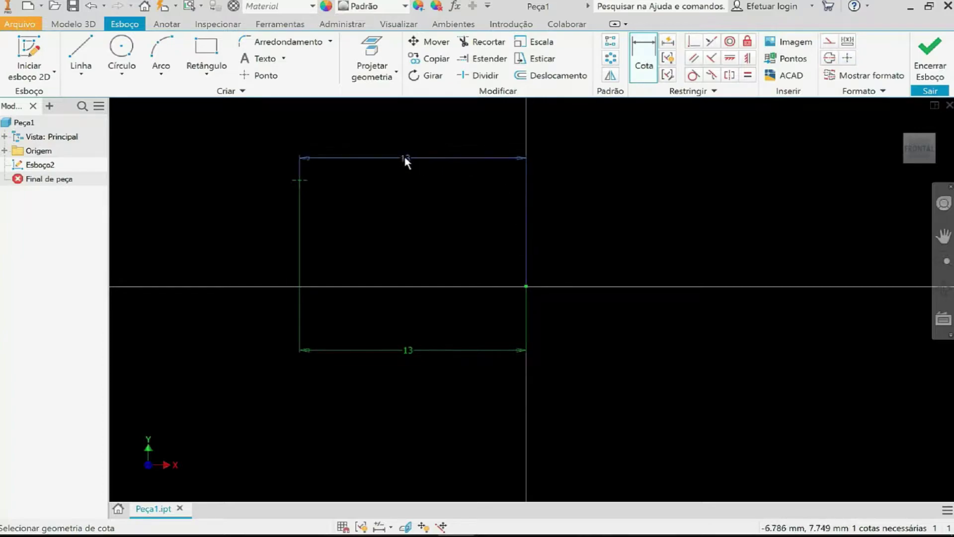
click(527, 287)
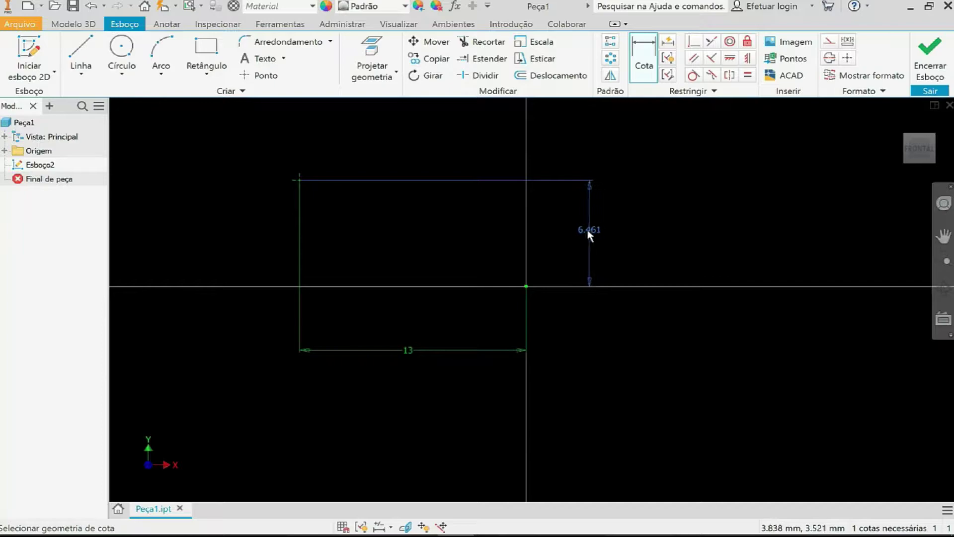
key(Escape)
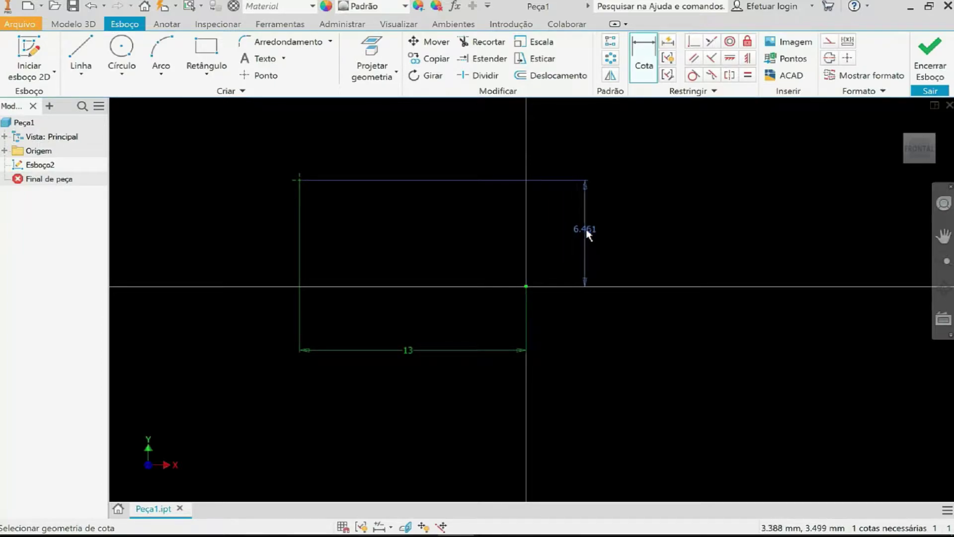
click(587, 234)
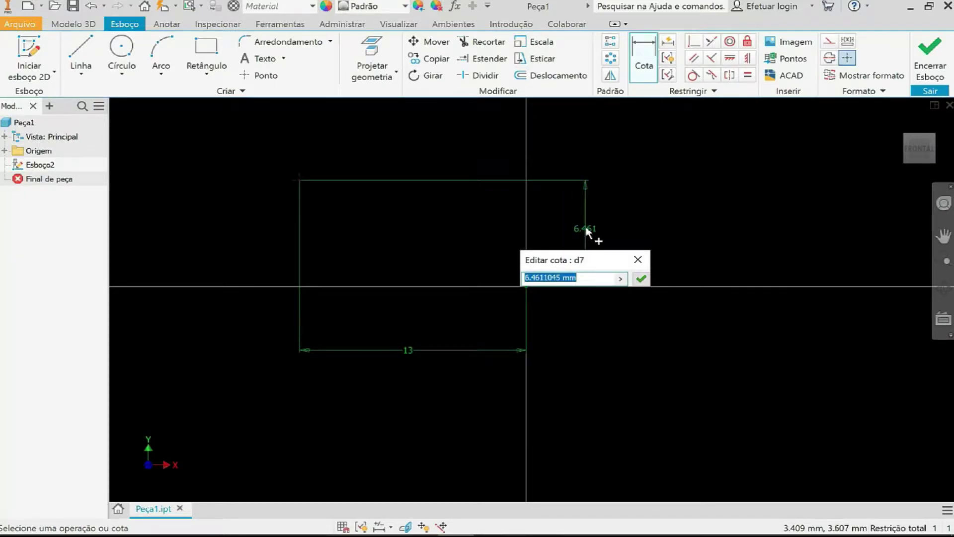
text(3)
key(Return)
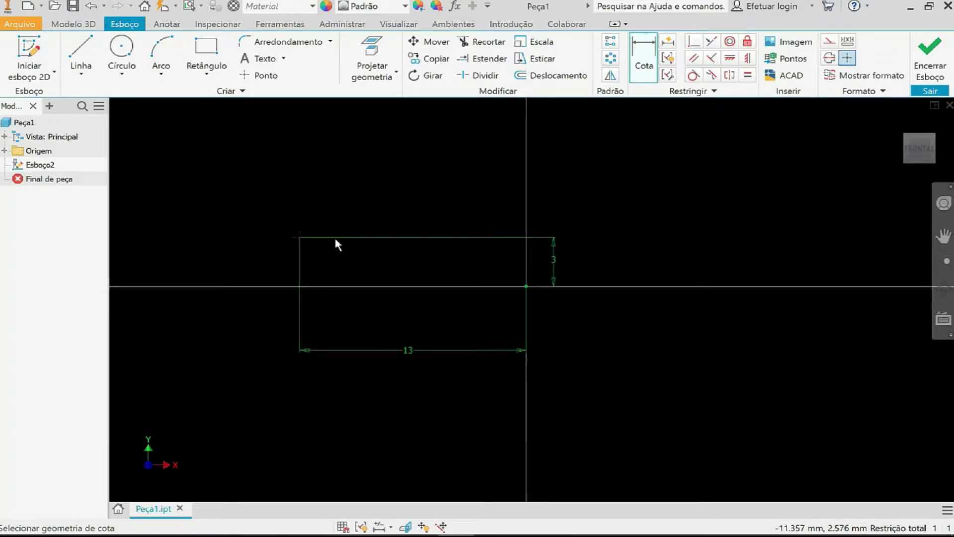
Delete the point's 3 mm vertical dimension and its 13 mm horizontal dimension
right_click(447, 237)
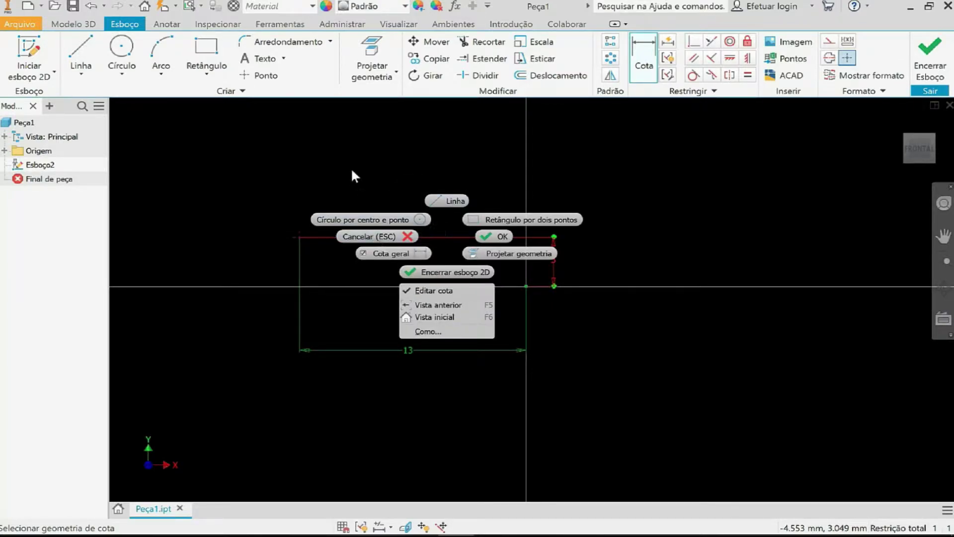
key(Escape)
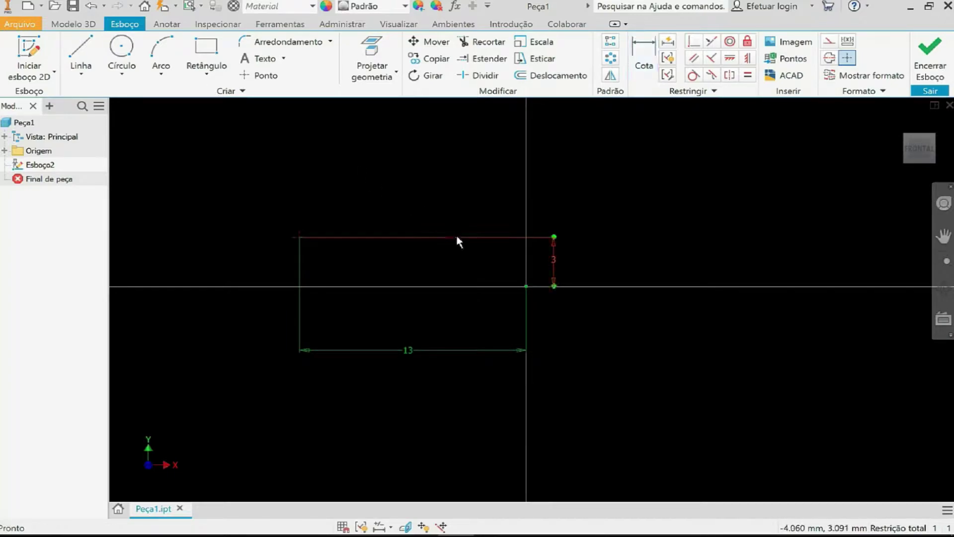
right_click(455, 234)
click(453, 203)
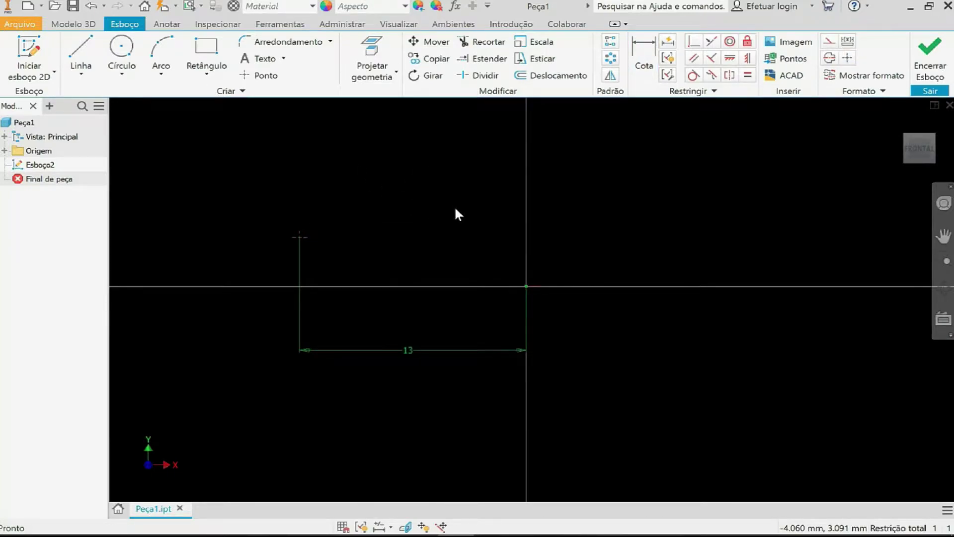
right_click(438, 345)
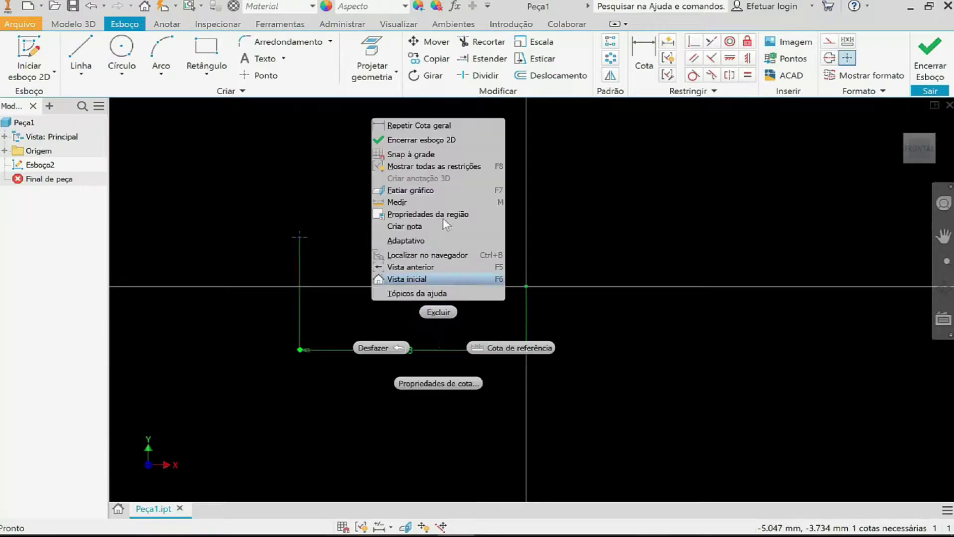
click(441, 311)
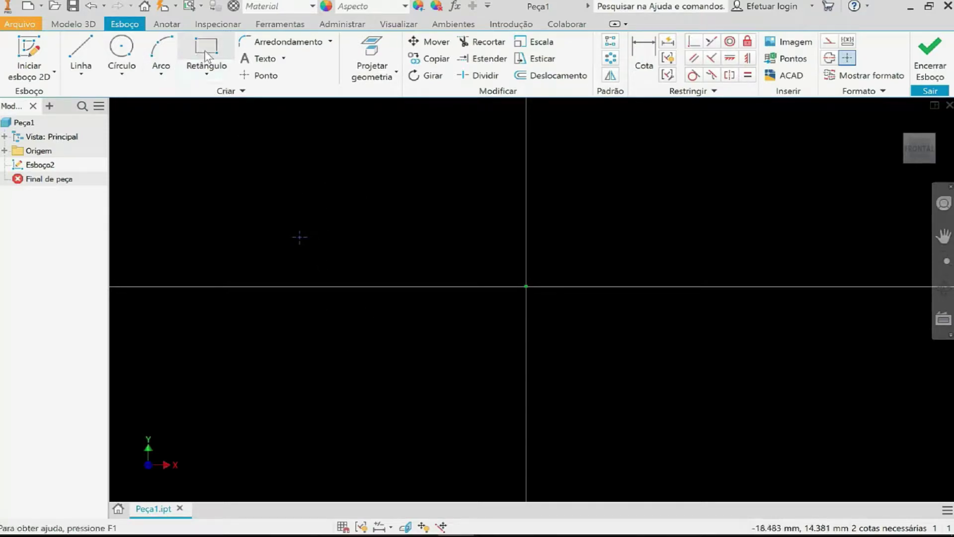
Draw a wide two-point rectangle above and to the right of the origin
click(207, 46)
click(586, 181)
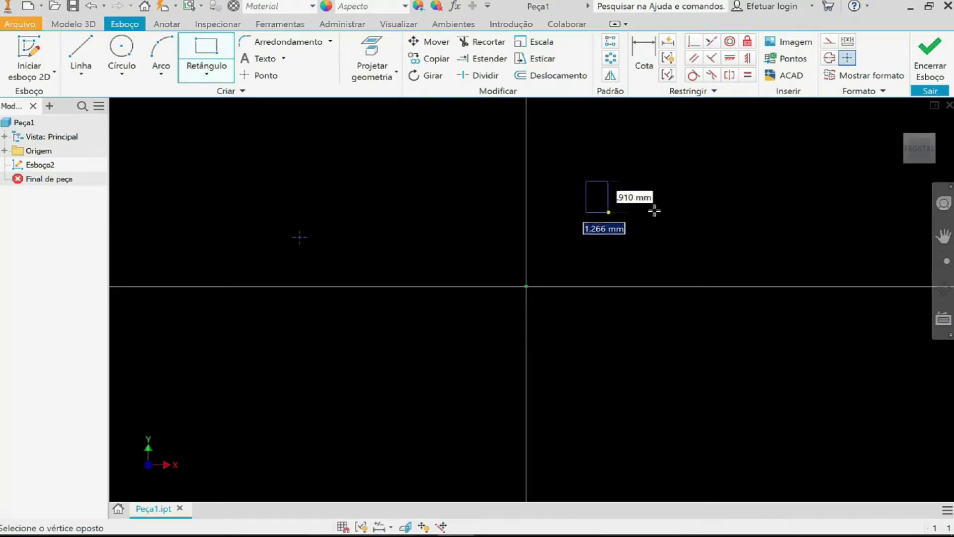
click(747, 251)
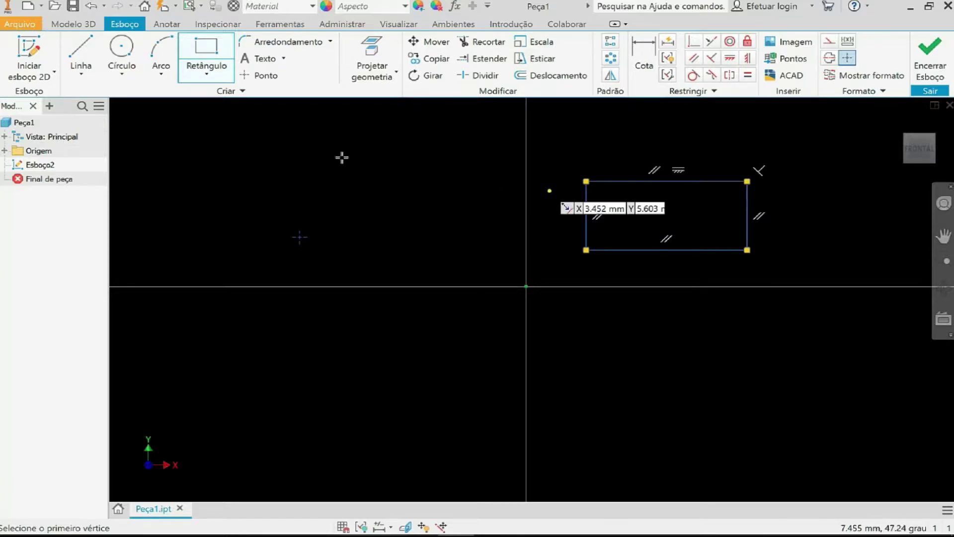
Draw five small circles of differing diameters inside the rectangle: two near each end and a larger one between them
click(129, 53)
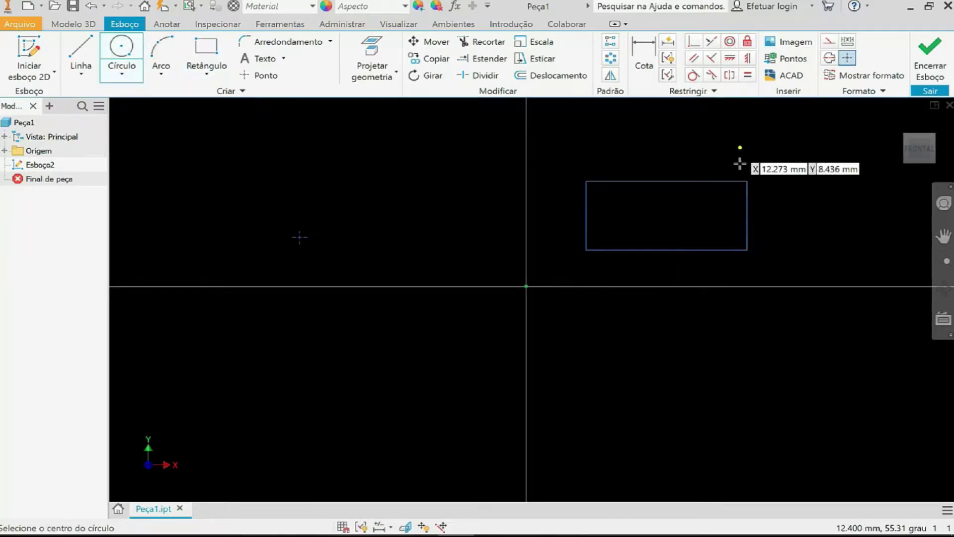
click(727, 202)
click(729, 204)
click(652, 215)
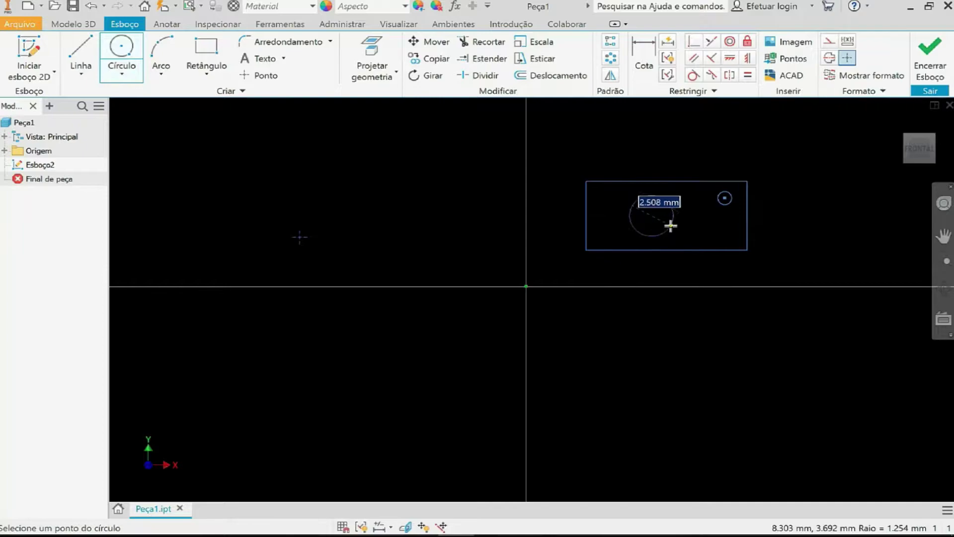
click(664, 226)
click(710, 231)
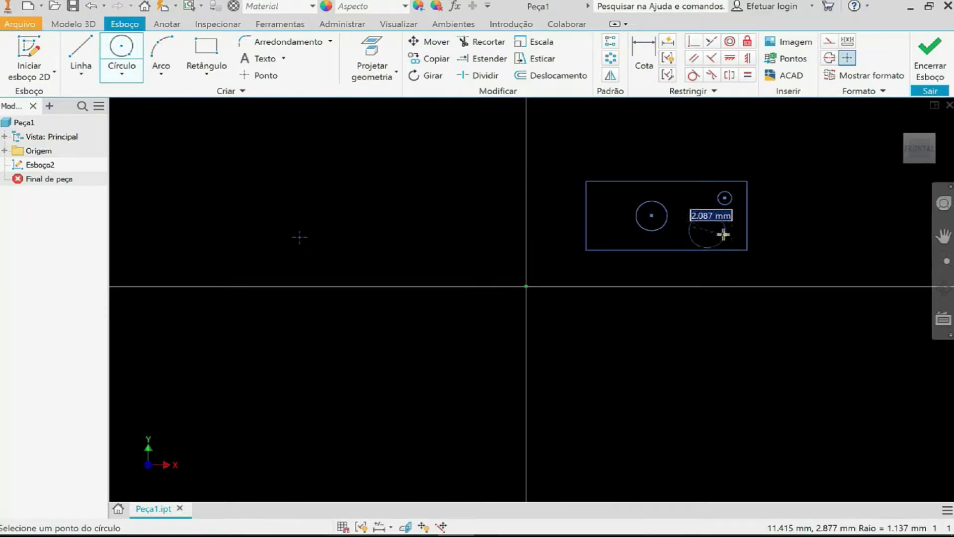
click(721, 234)
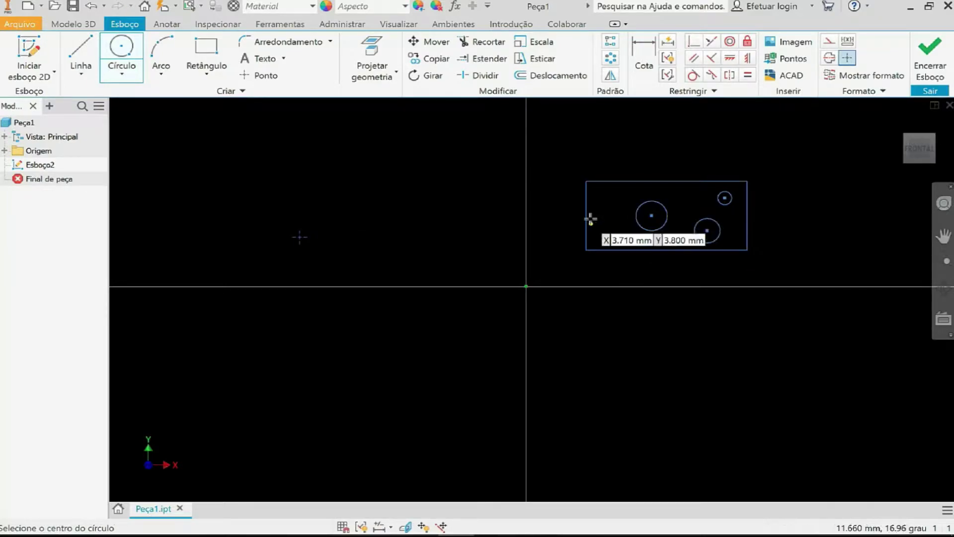
click(604, 201)
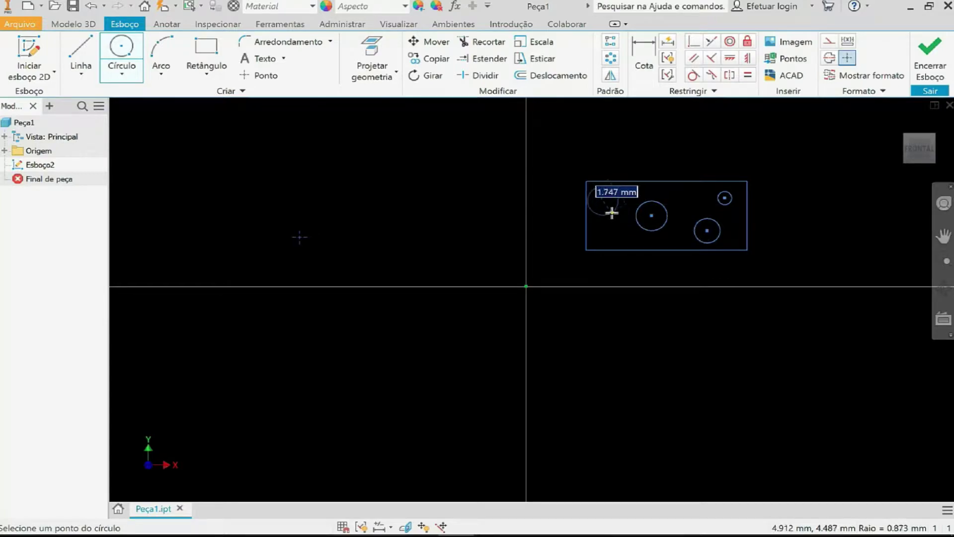
click(611, 207)
click(610, 230)
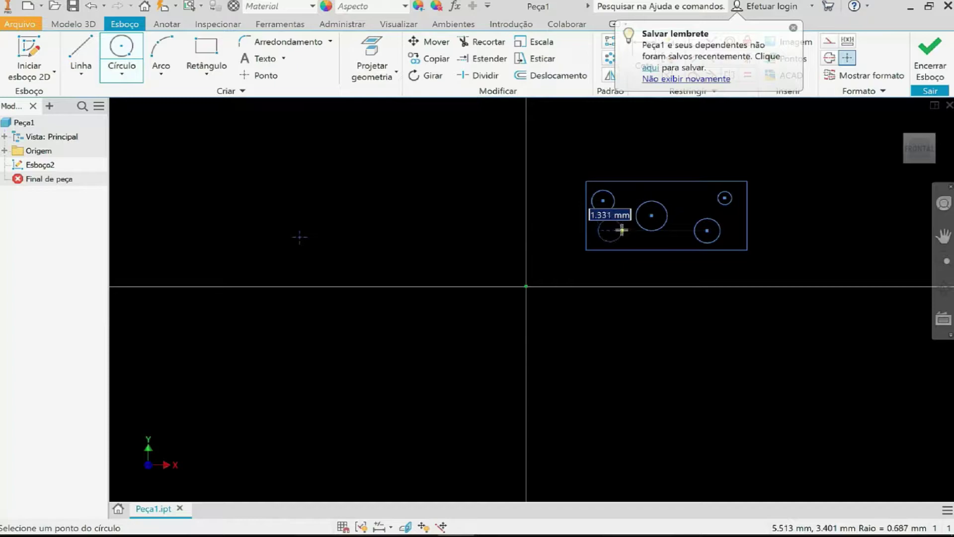
click(621, 229)
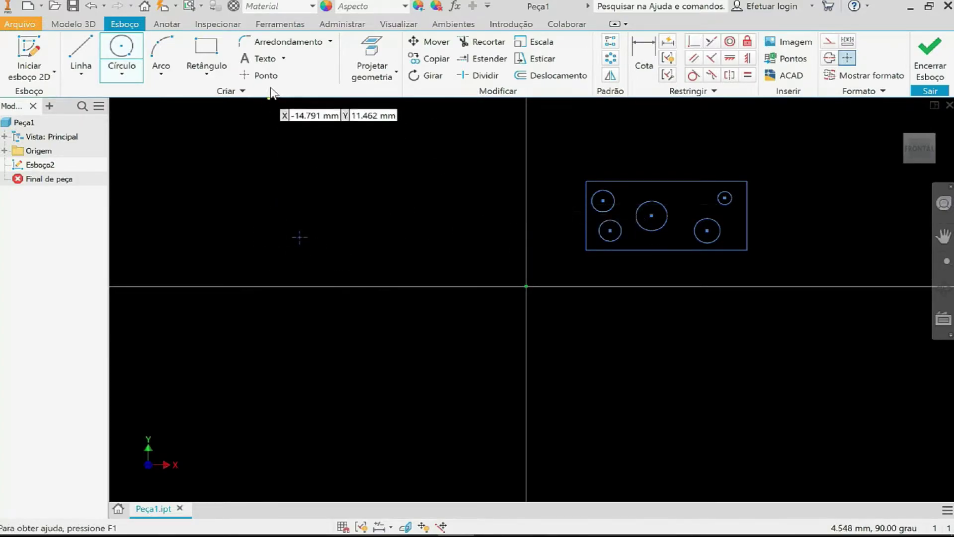
Place a second sketch point below the rectangle, about 6.3 mm to the right of the origin
click(261, 75)
click(636, 355)
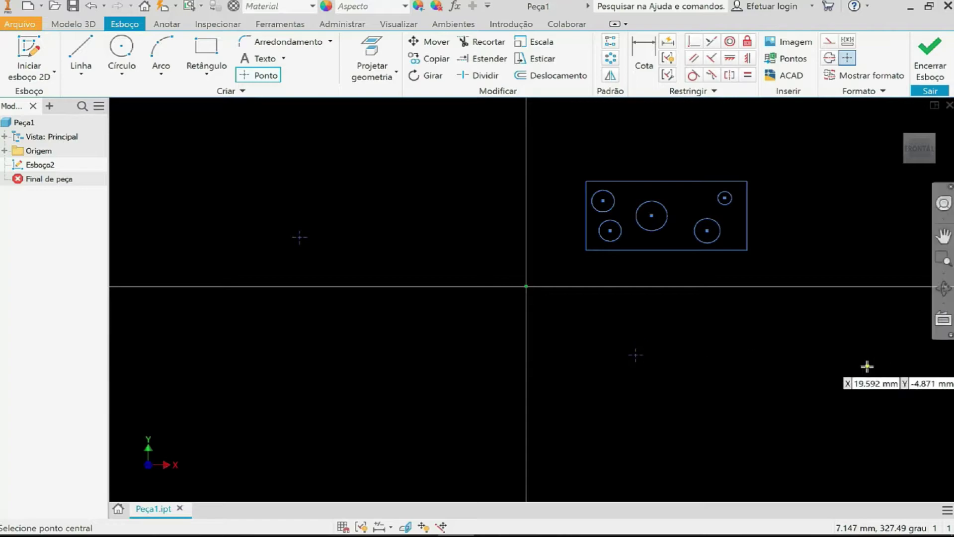
click(646, 49)
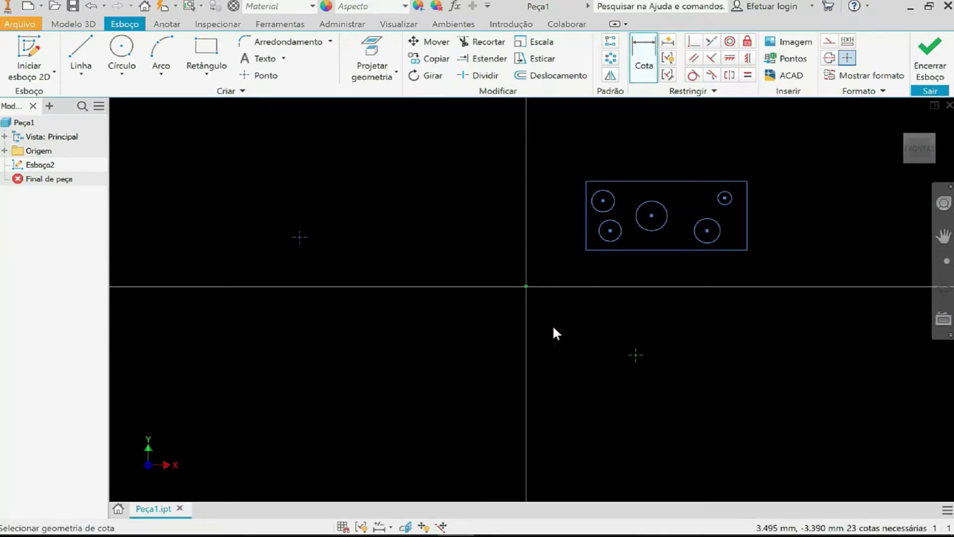
click(526, 287)
click(636, 355)
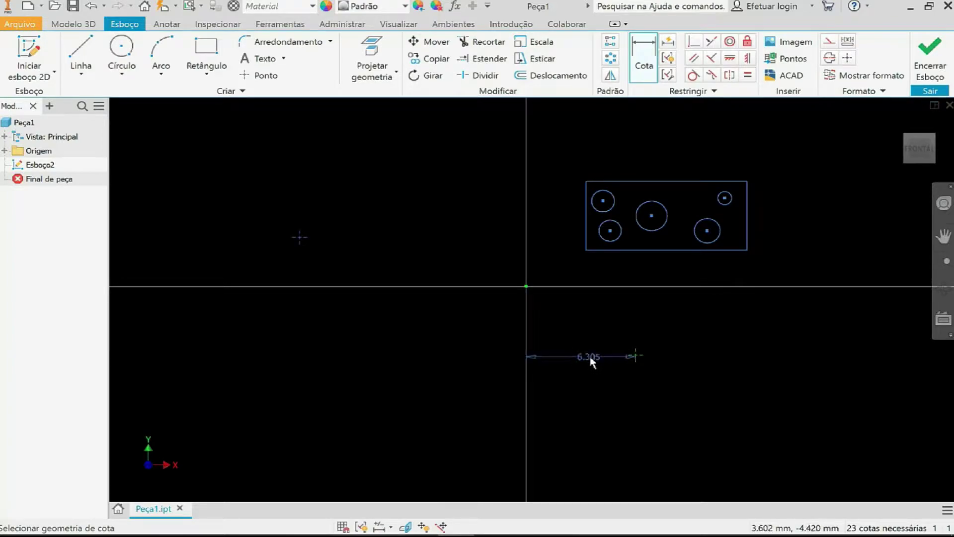
key(Escape)
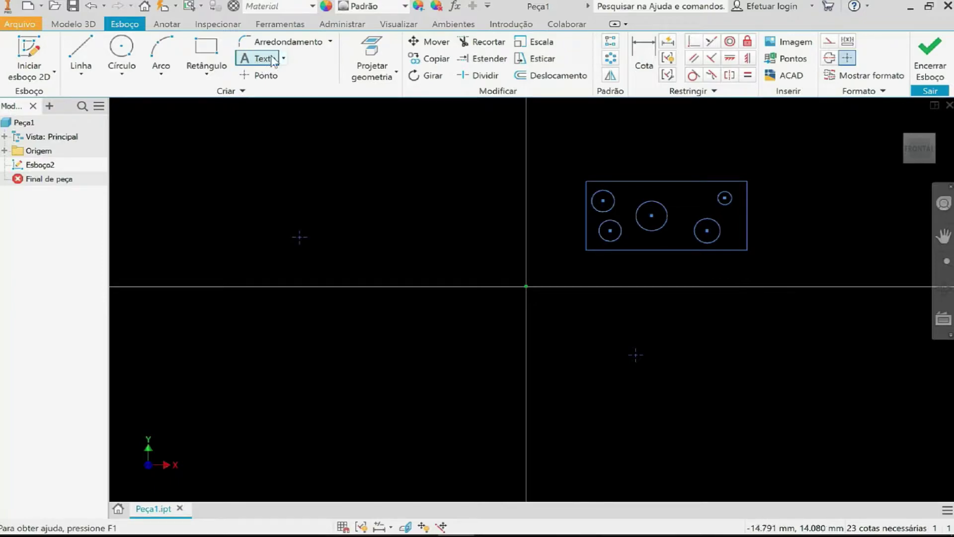
Add the sketch text "Moscovo" in Tahoma at 3.05 mm above and to the left of the origin, and select it
click(273, 60)
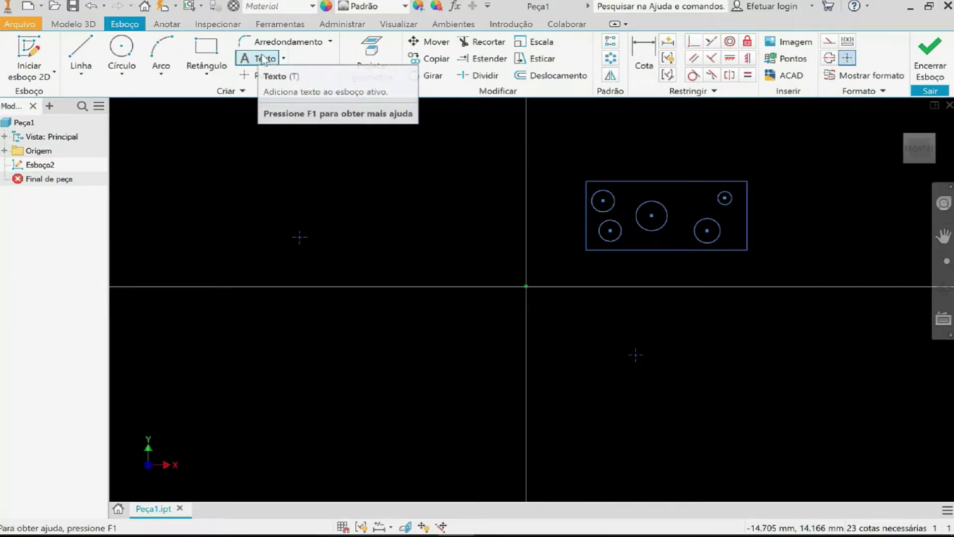
click(256, 61)
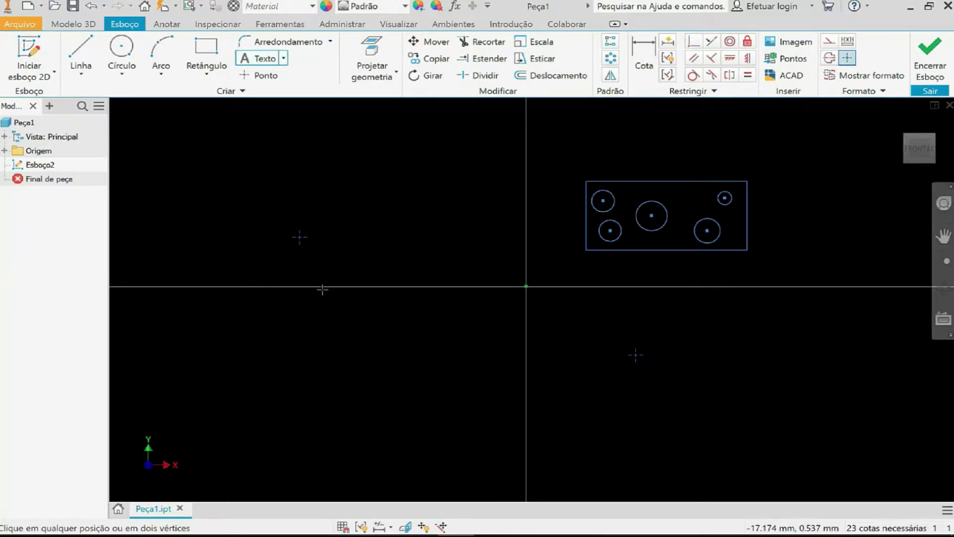
click(240, 165)
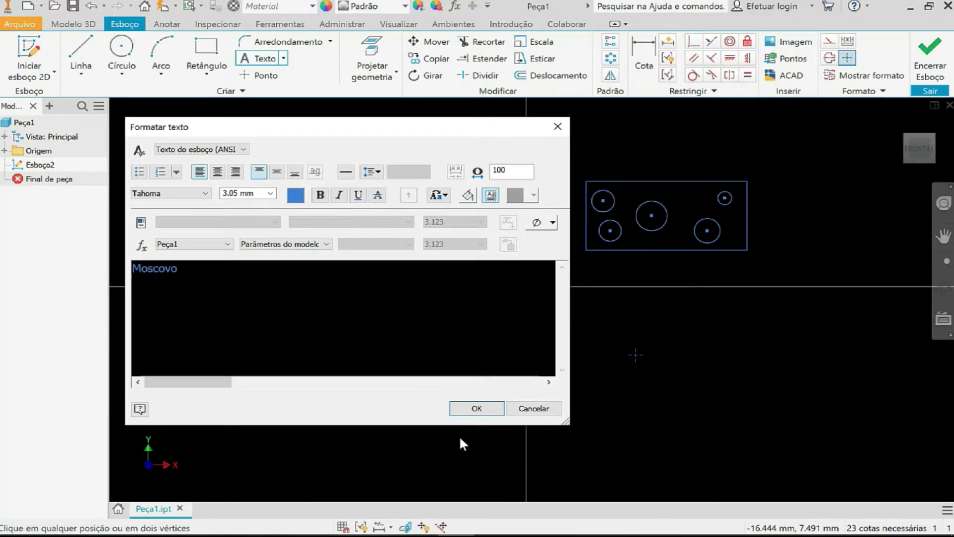
click(493, 406)
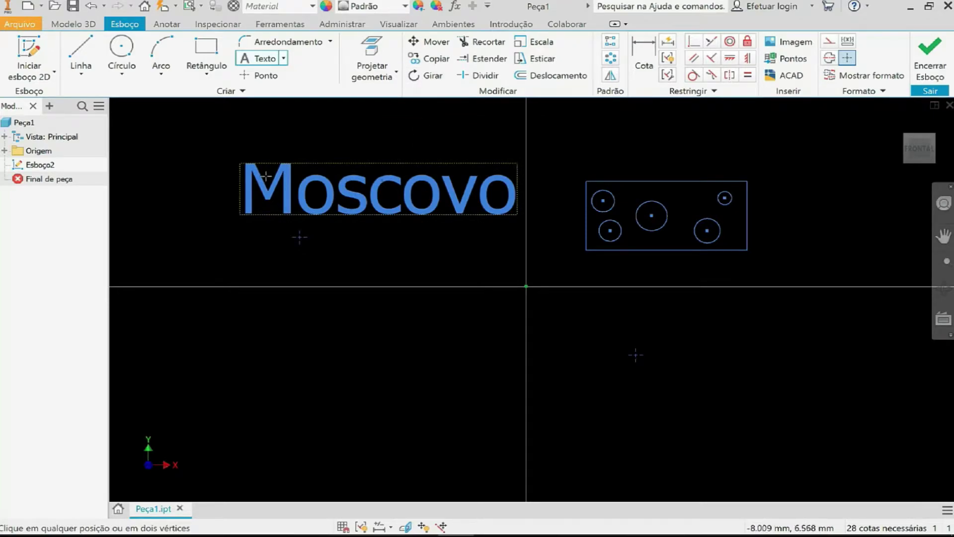
key(Escape)
click(408, 209)
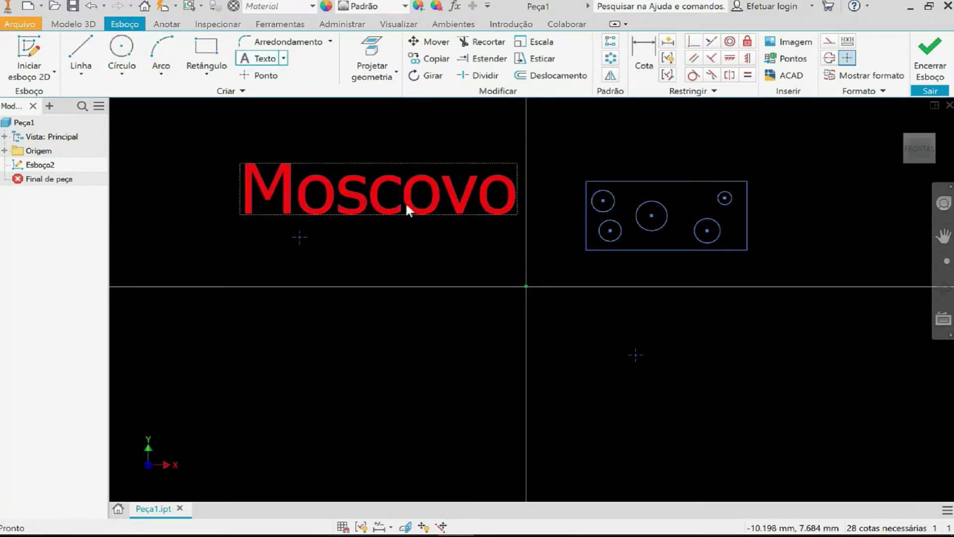
Move the sketch text "Moscovo" below and to the left of the origin
mouse_move(419, 195)
mouse_down()
mouse_move(324, 196)
mouse_move(348, 383)
mouse_up()
double_click(404, 387)
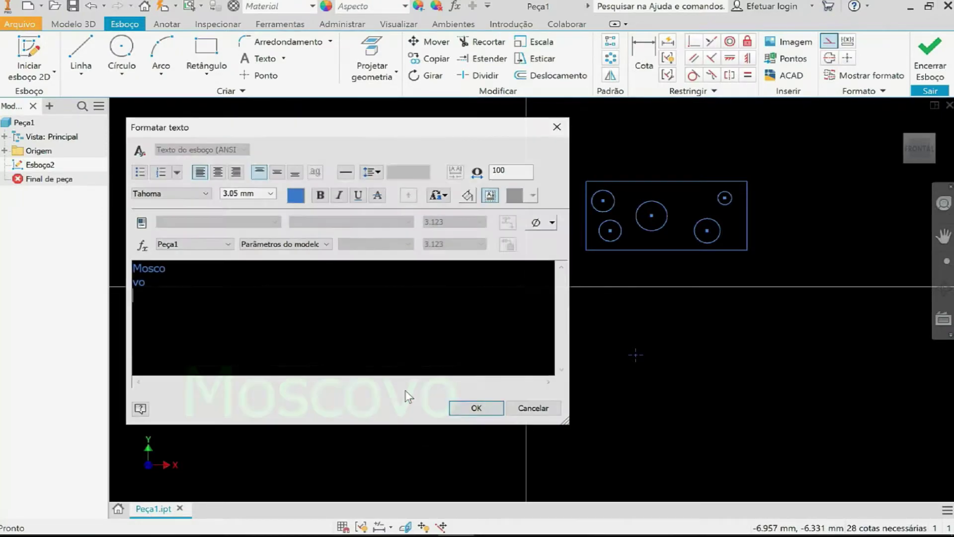
click(218, 171)
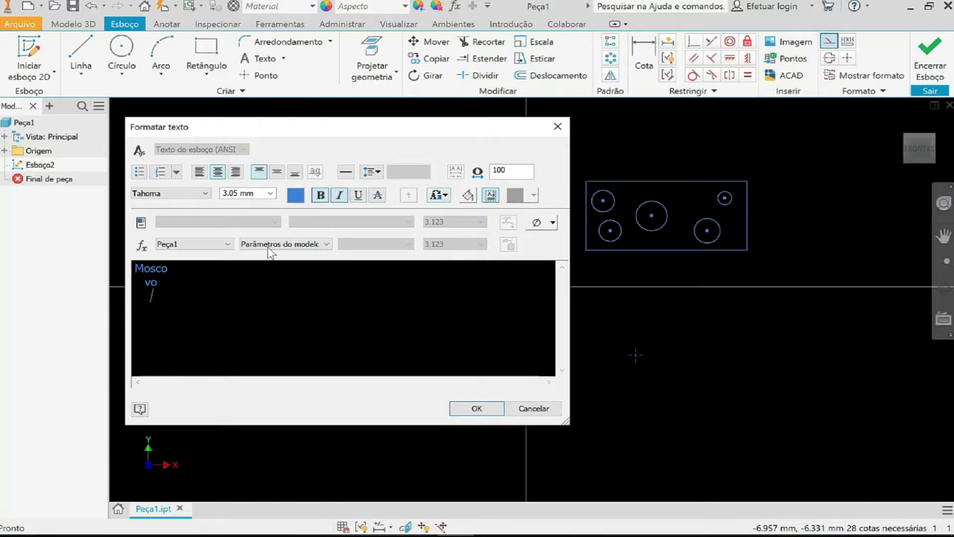
click(204, 193)
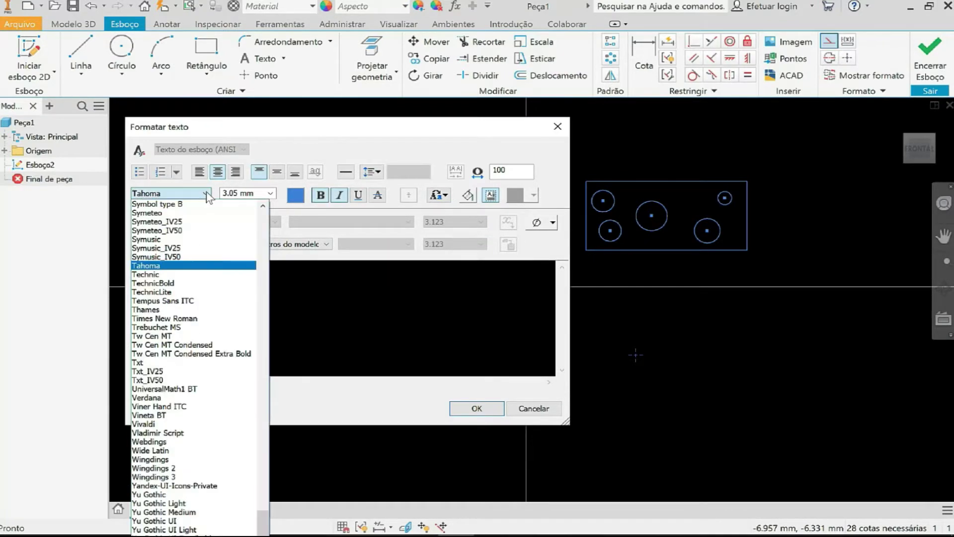
scroll(199, 413, up, 7)
scroll(207, 397, down, 7)
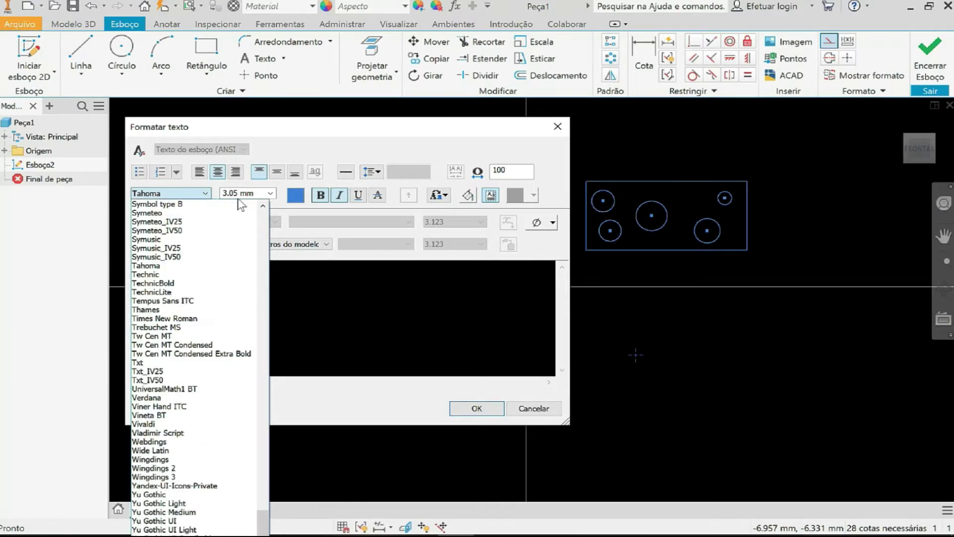
click(271, 196)
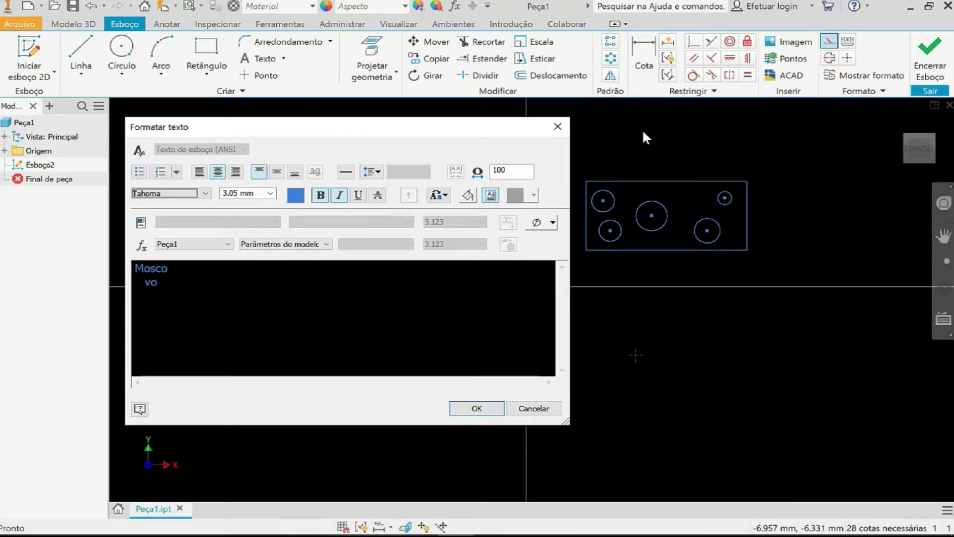
click(558, 127)
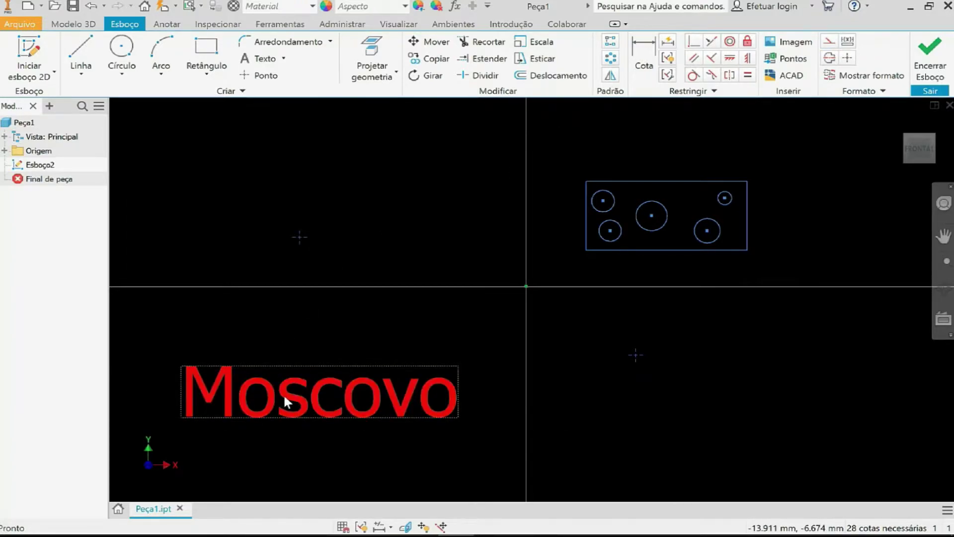
Draw a circle about 7.3 mm in diameter centred on the origin
scroll(284, 393, up, 2)
scroll(300, 386, down, 3)
middle_drag(305, 413, 305, 343)
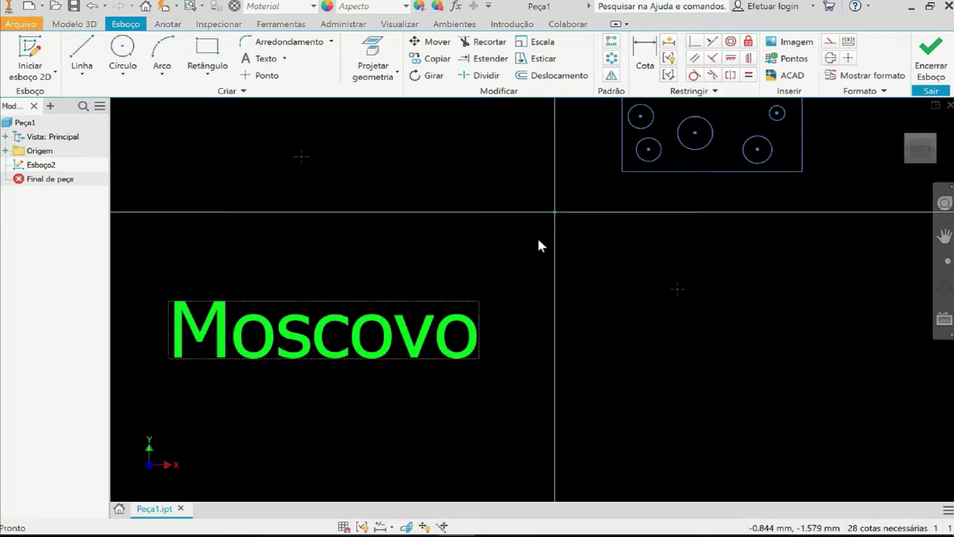
scroll(539, 245, up, 3)
mouse_move(494, 311)
middle_down()
mouse_move(469, 354)
mouse_move(565, 288)
middle_up()
scroll(470, 354, down, 3)
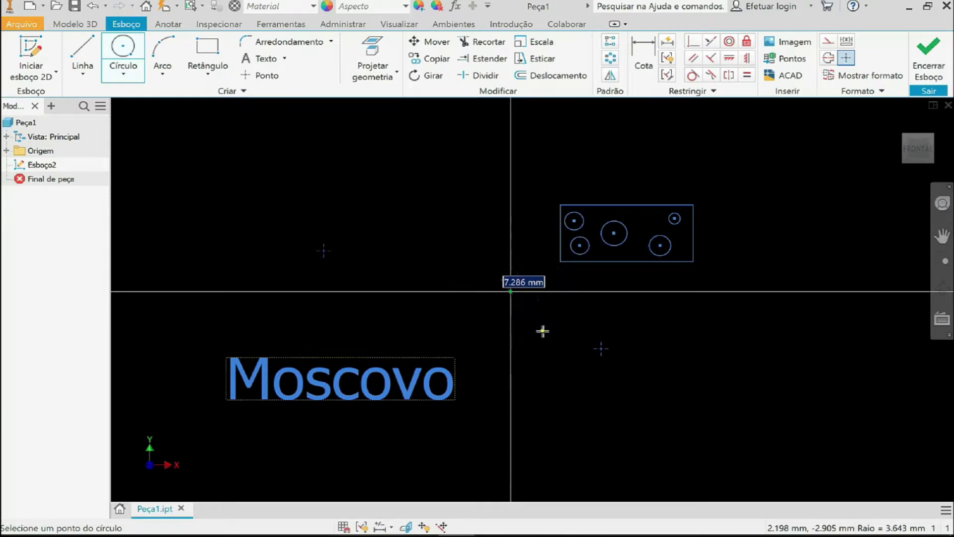
click(543, 330)
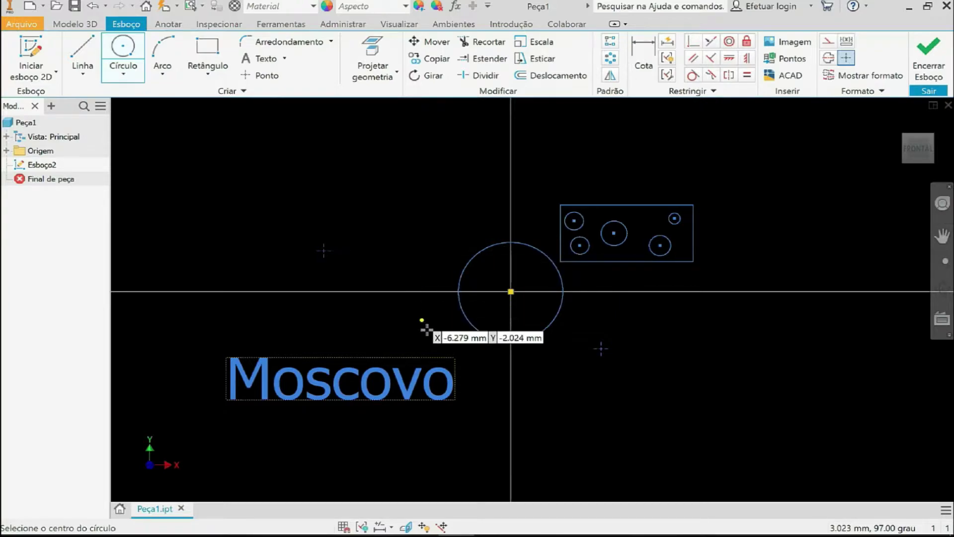
Add the geometry text "moscovo" in Tahoma at 3.05 mm along the outside of the origin circle, and select it
key(t)
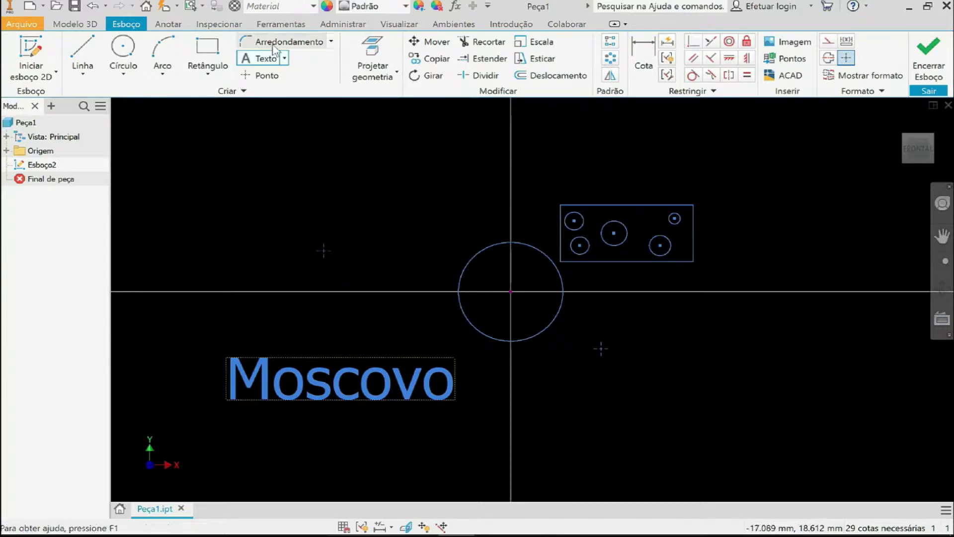
click(285, 59)
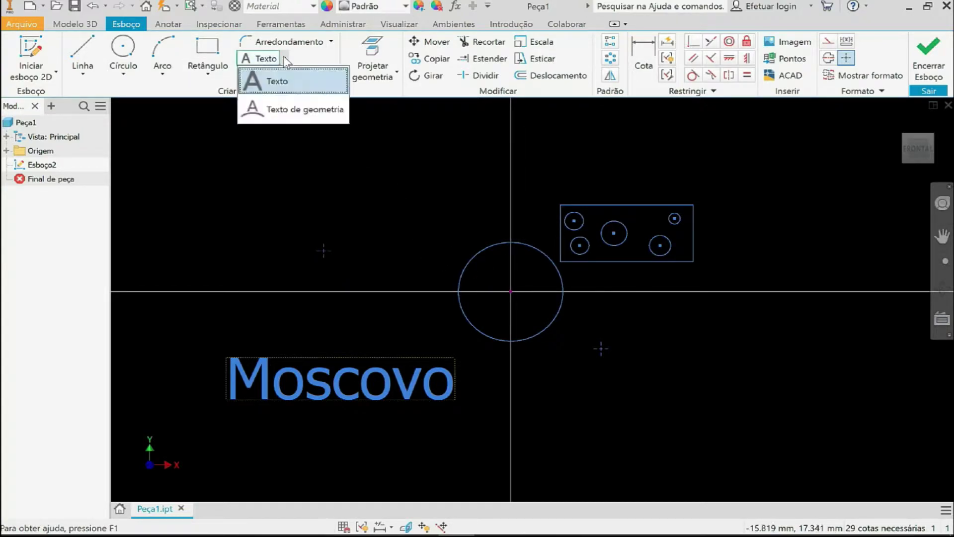
click(296, 110)
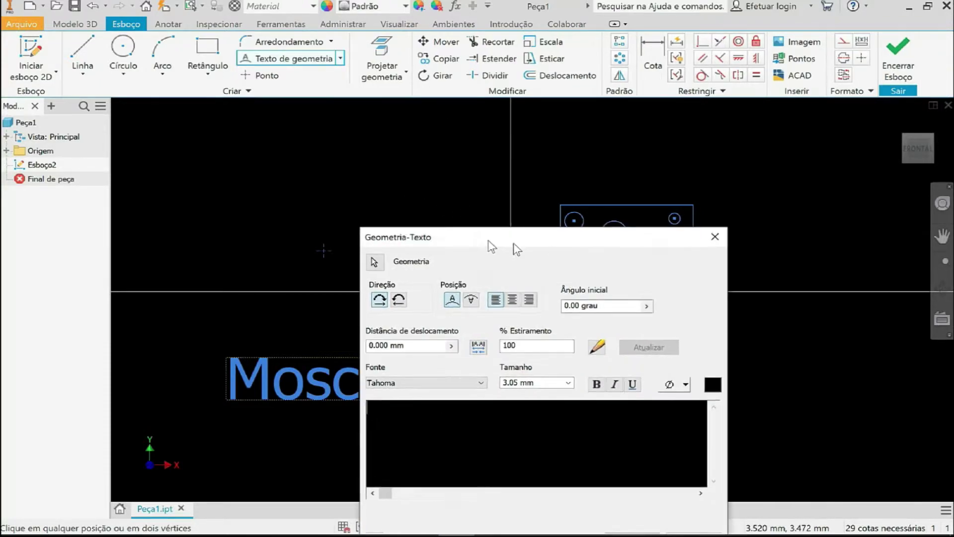
drag(514, 243, 367, 159)
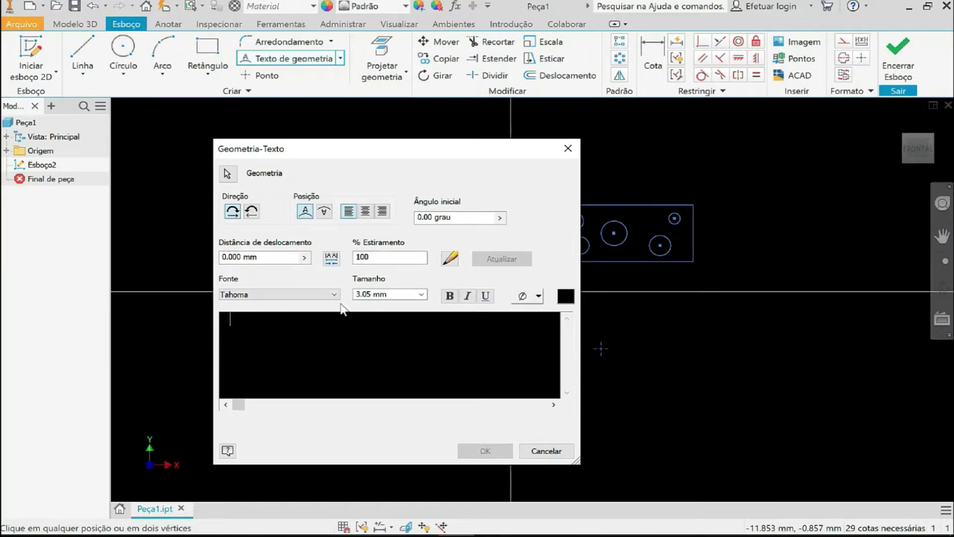
text(A)
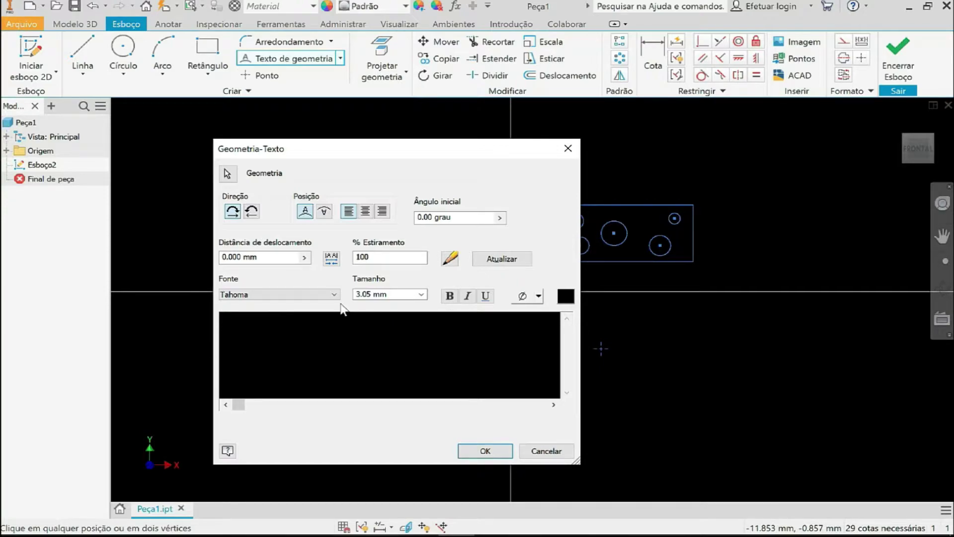
click(470, 450)
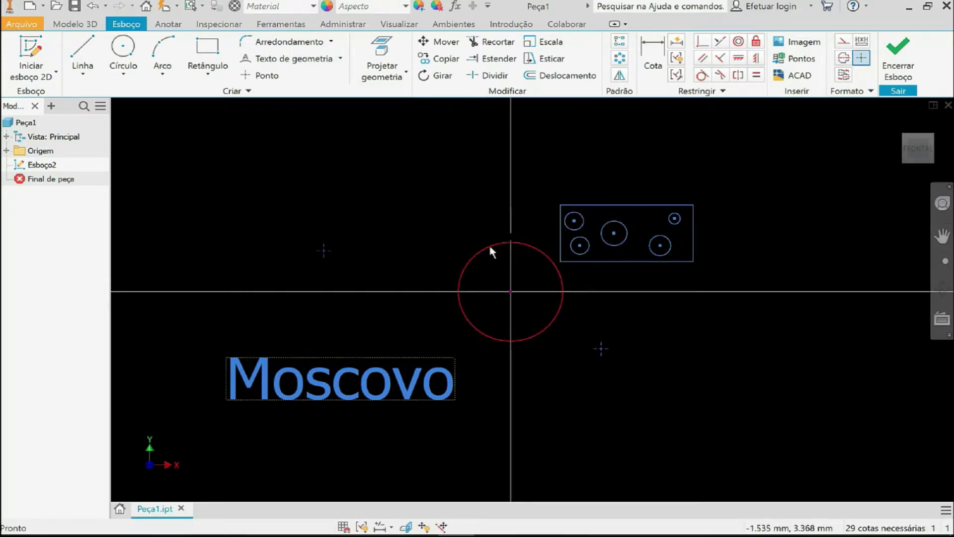
scroll(517, 238, down, 2)
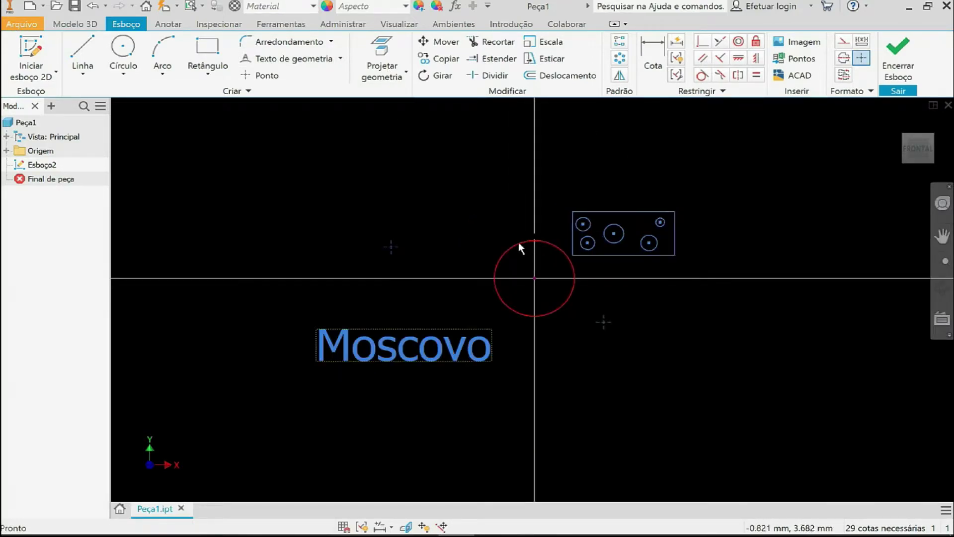
click(508, 243)
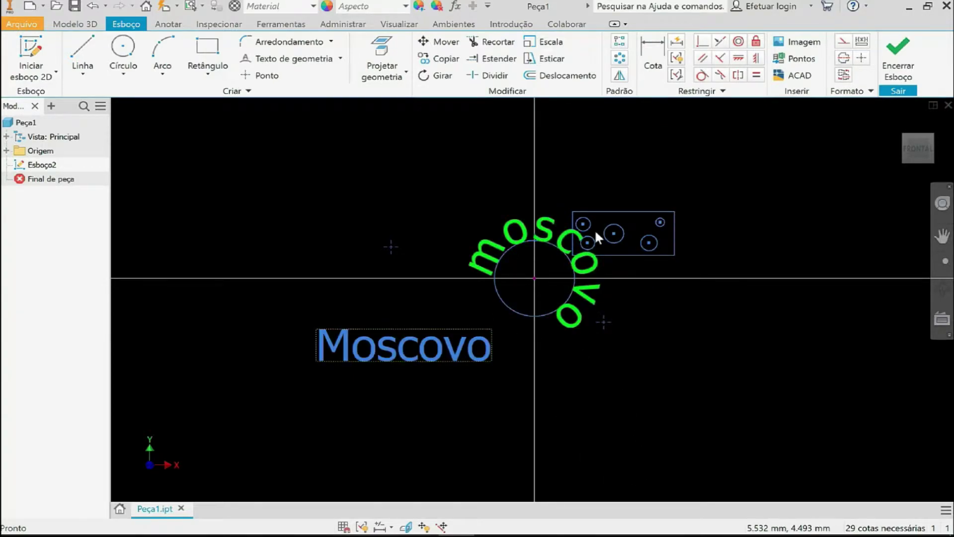
Set the stretch of the curved text "moscovo" to 50%
scroll(522, 236, down, 2)
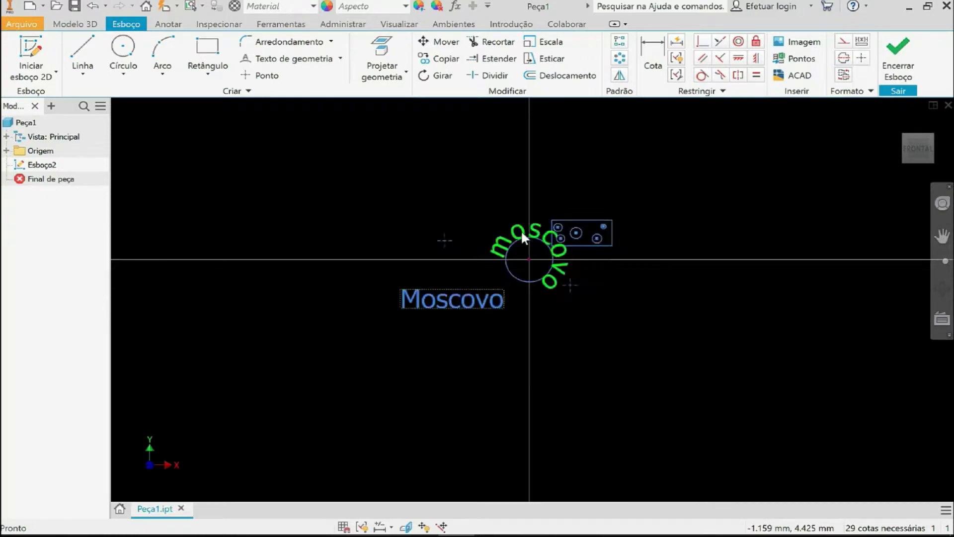
scroll(522, 232, up, 2)
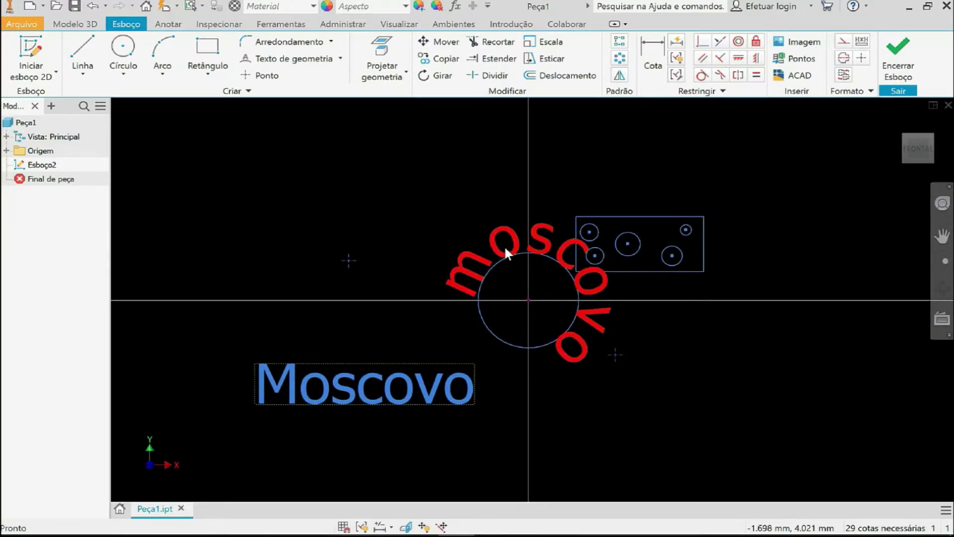
click(503, 246)
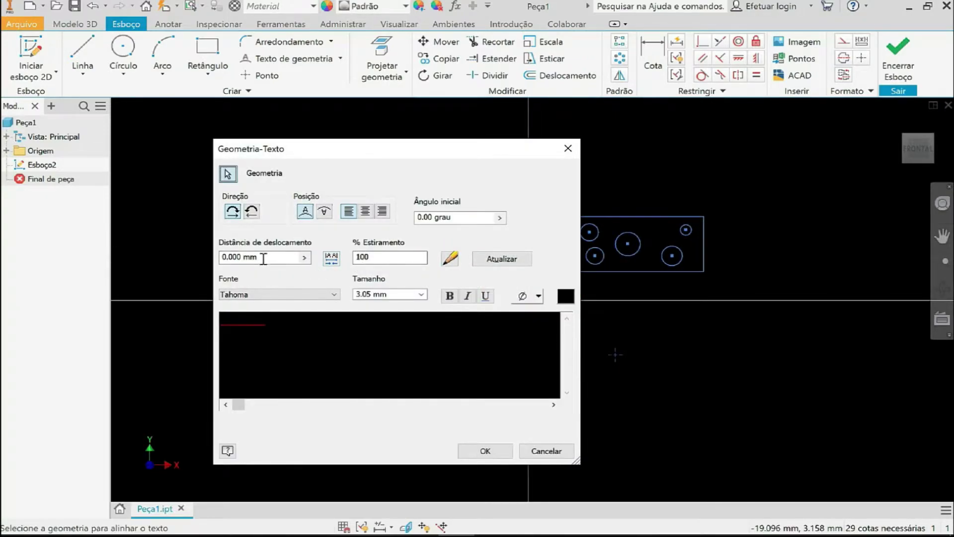
click(380, 257)
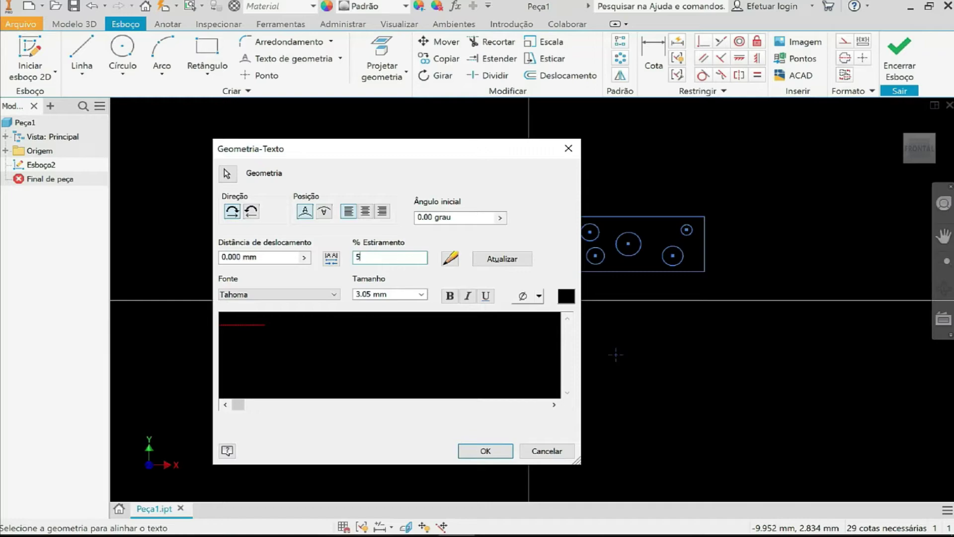
text(50)
click(486, 451)
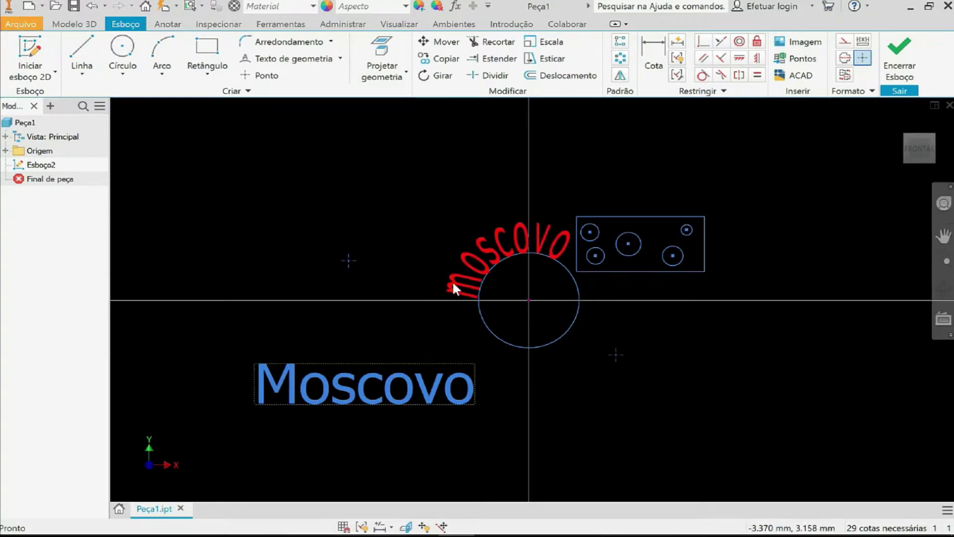
Change the colour of the curved text "moscovo" to bright green
double_click(519, 245)
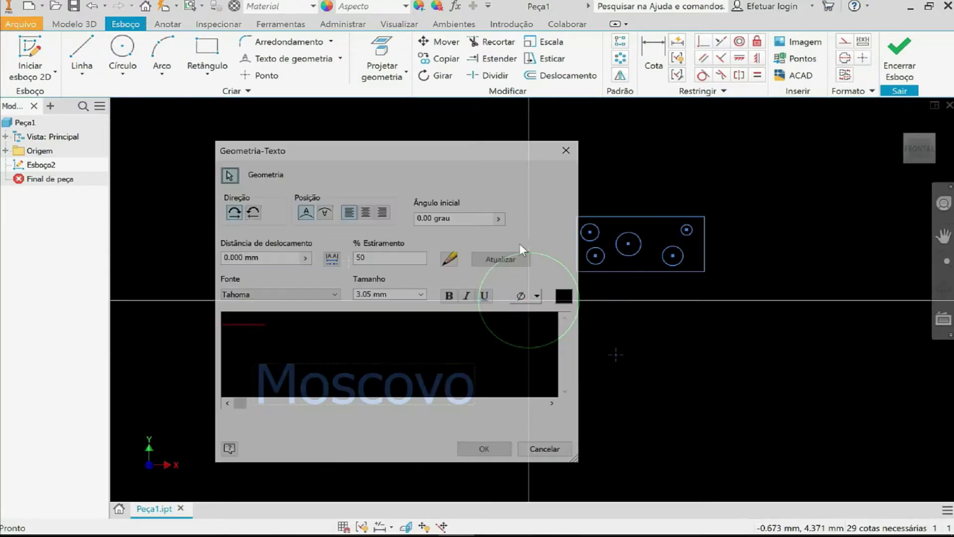
click(567, 297)
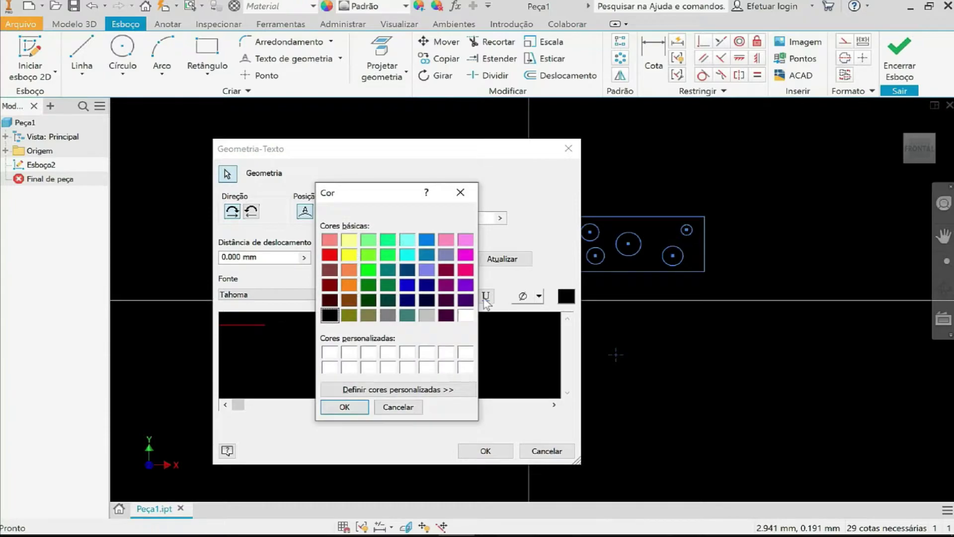
click(369, 254)
click(348, 407)
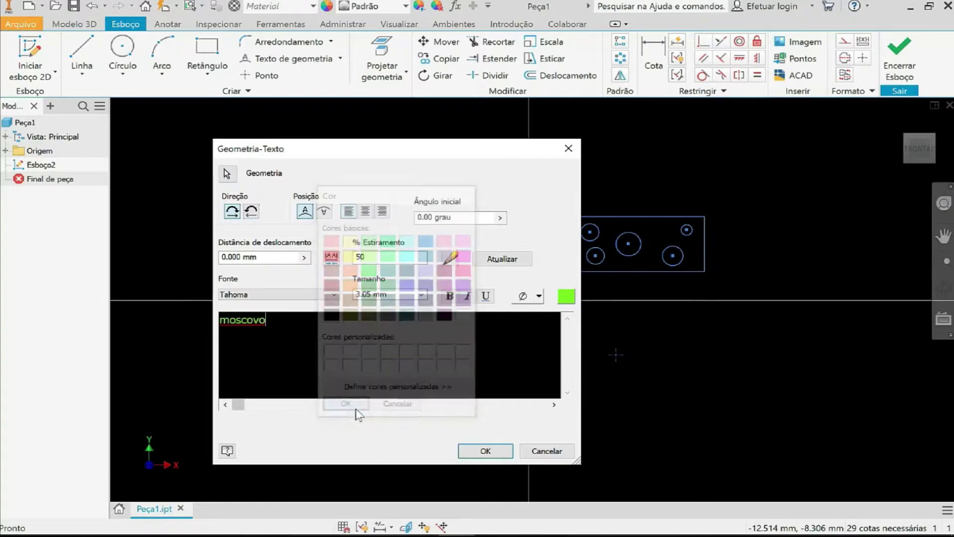
click(497, 451)
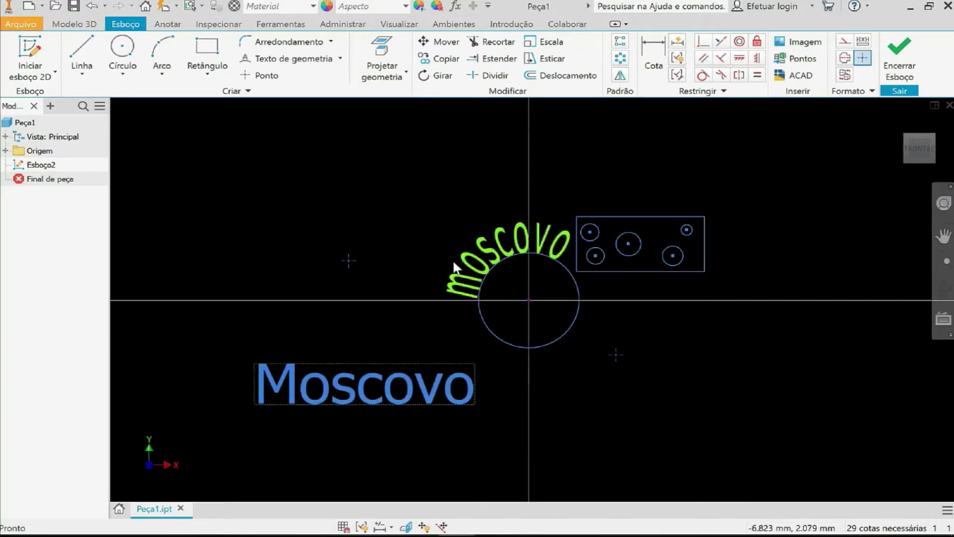
Reopen the curved text "moscovo" for editing and set its text size to 1 mm
double_click(489, 248)
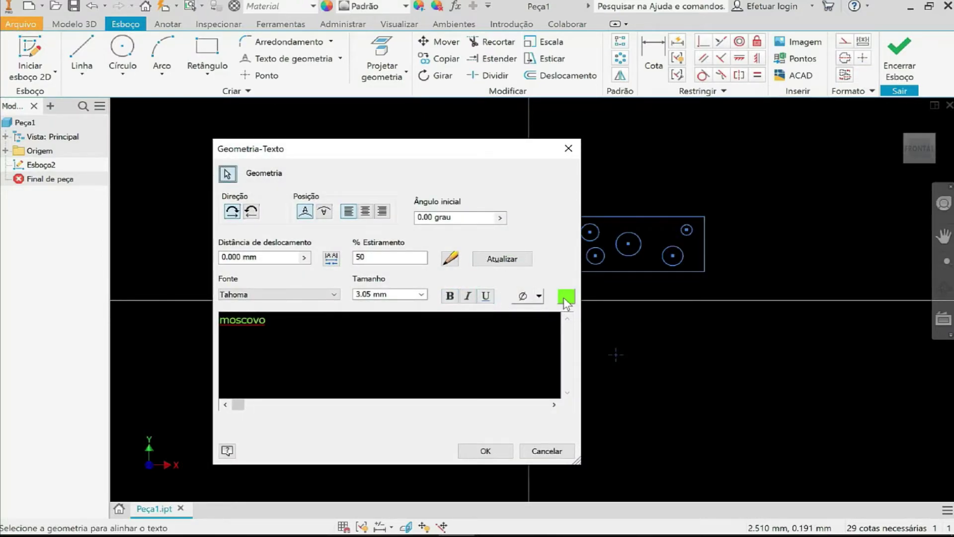
click(421, 295)
click(387, 308)
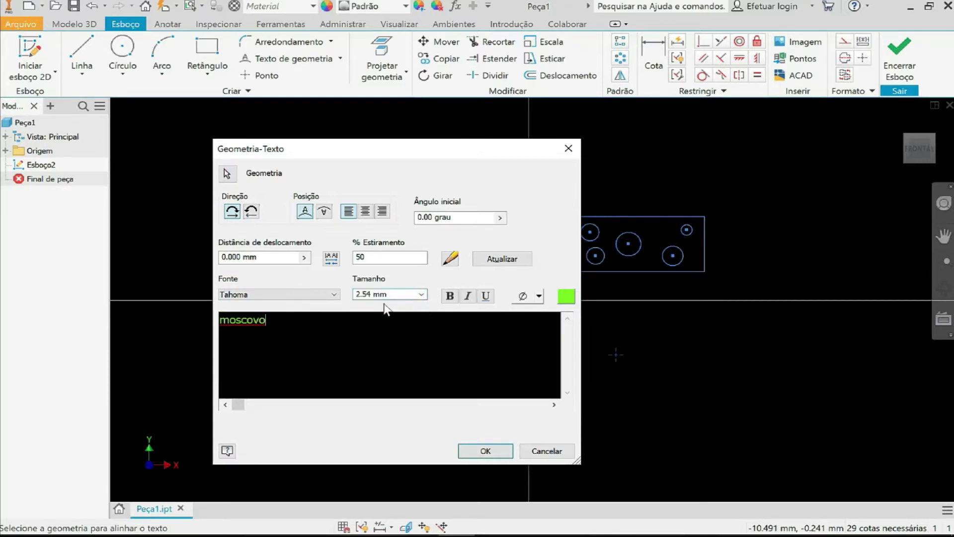
double_click(371, 294)
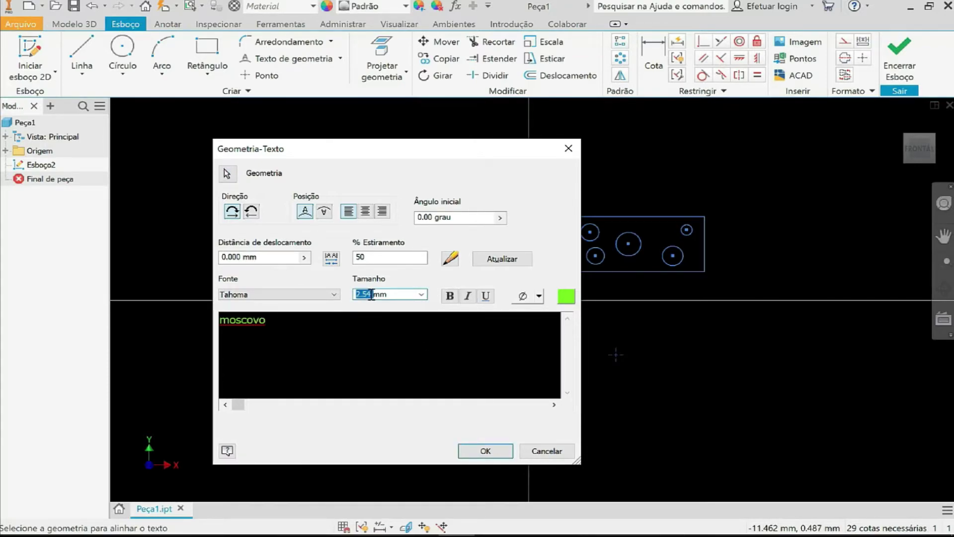
text(1)
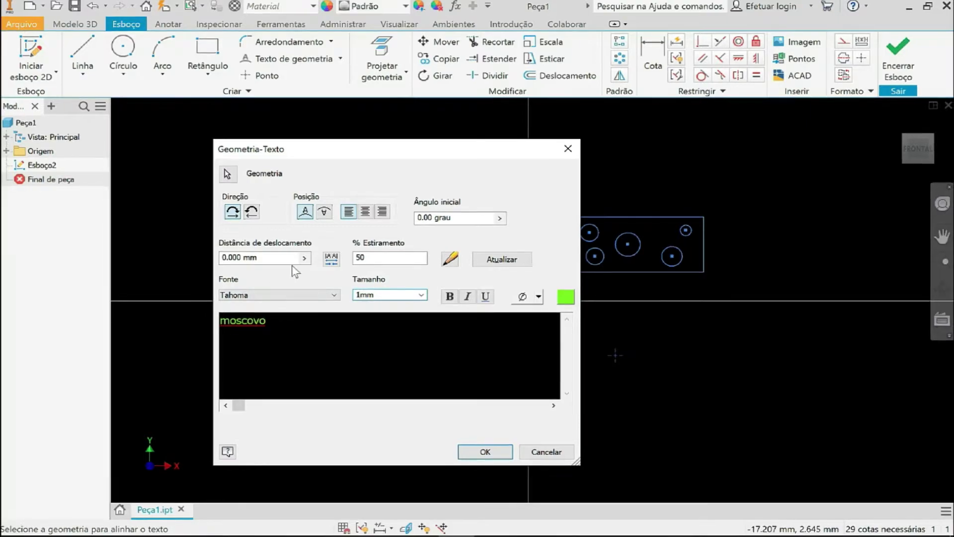
Browse the list of available fonts for the curved text "moscovo", from the Tahoma entries up to the M fonts
click(334, 296)
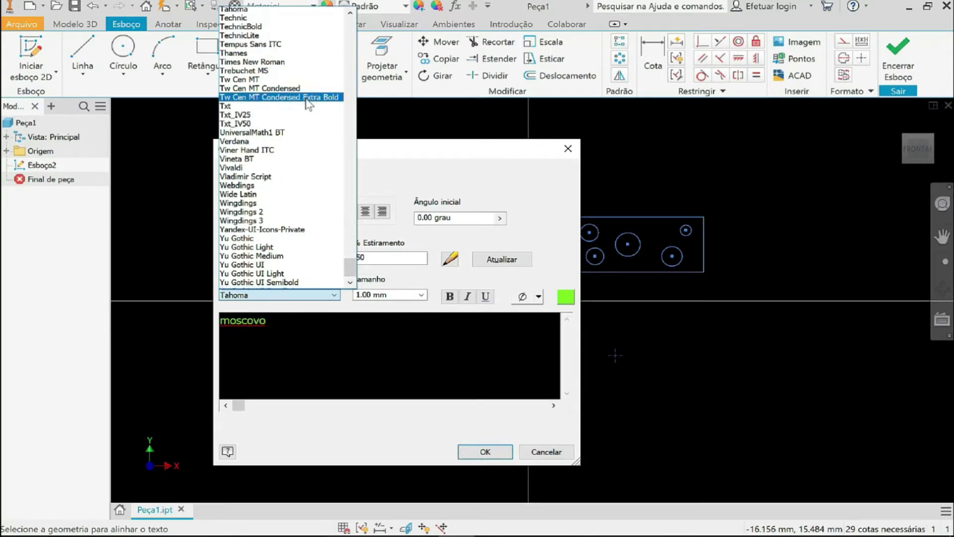
scroll(302, 112, up, 3)
scroll(302, 112, up, 15)
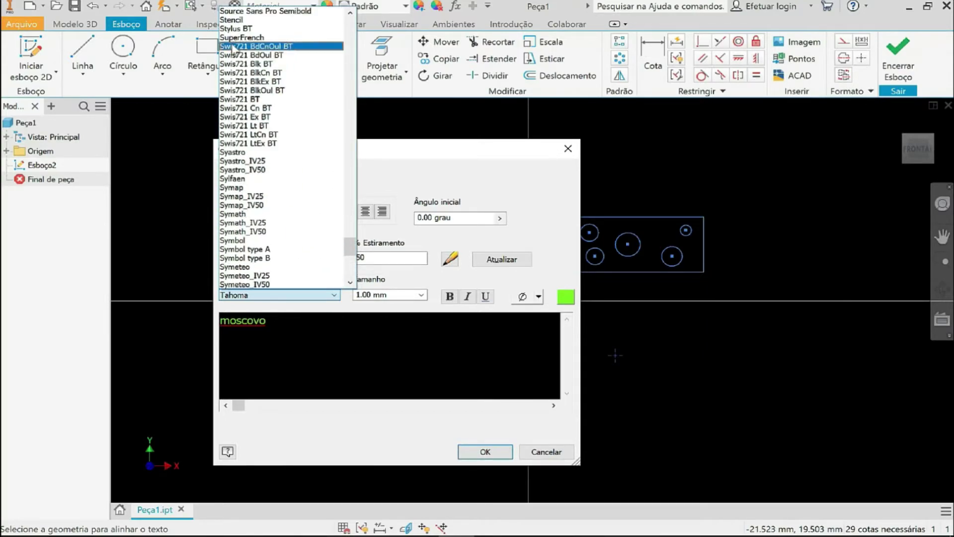
scroll(238, 59, up, 13)
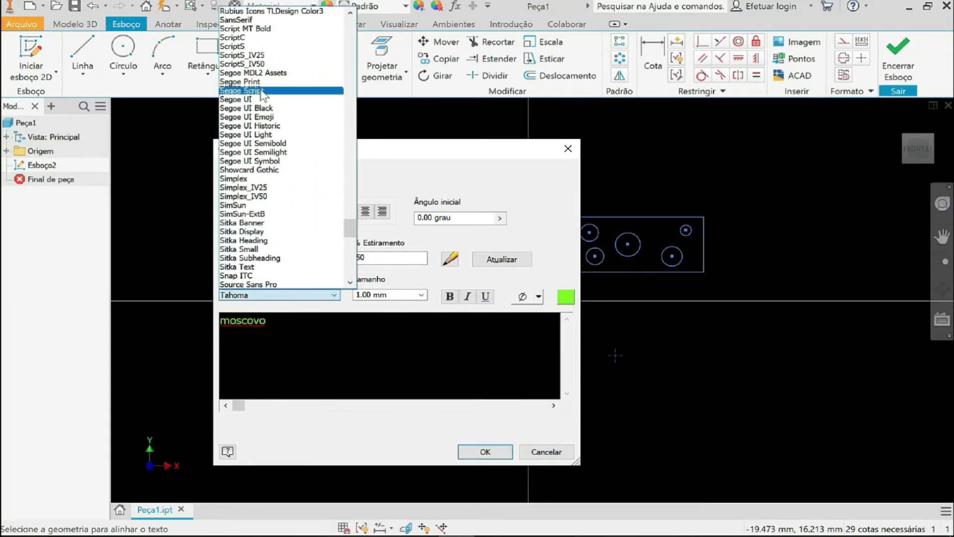
scroll(281, 105, up, 15)
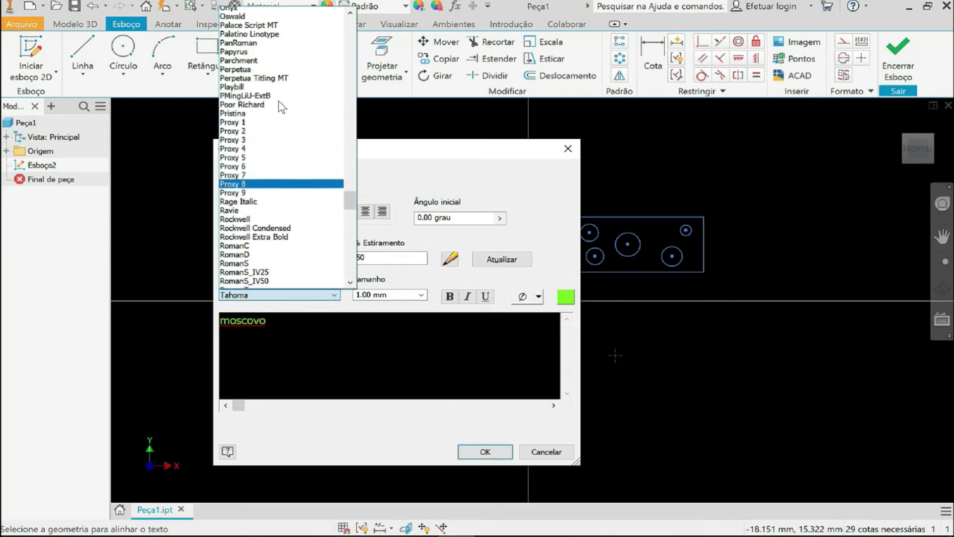
scroll(312, 182, up, 9)
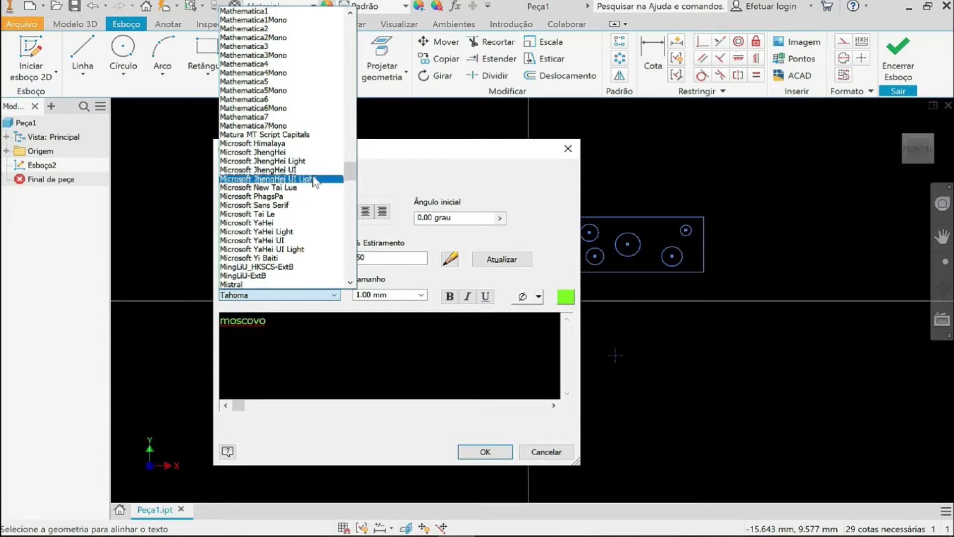
scroll(317, 180, up, 4)
scroll(251, 85, up, 3)
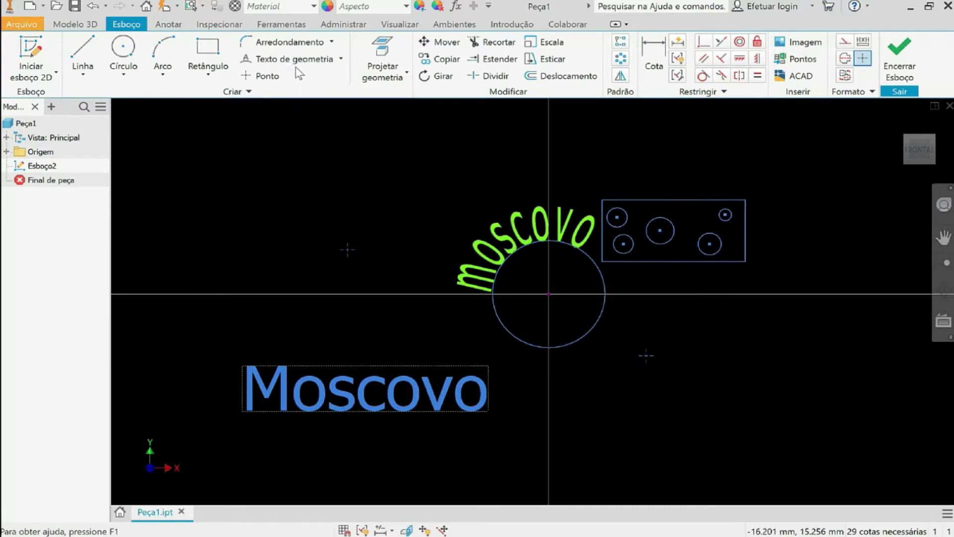
Add the plain text "Brasil" in Tahoma at 3.05 mm above and to the left of the origin circle
click(264, 60)
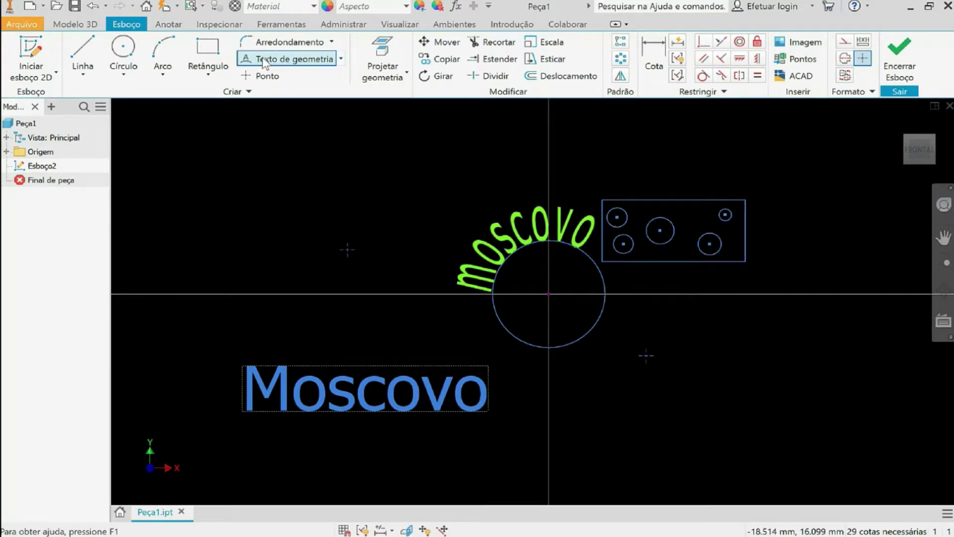
click(341, 62)
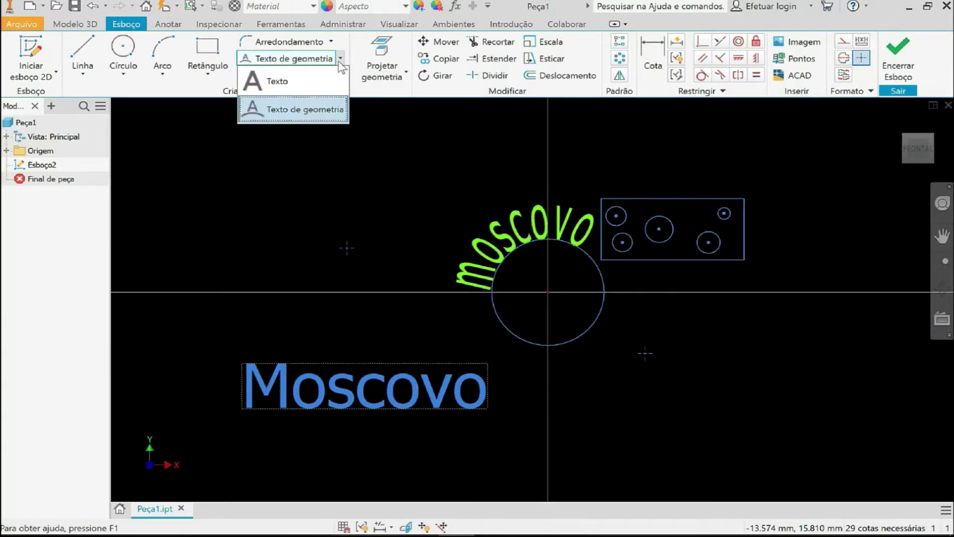
click(279, 81)
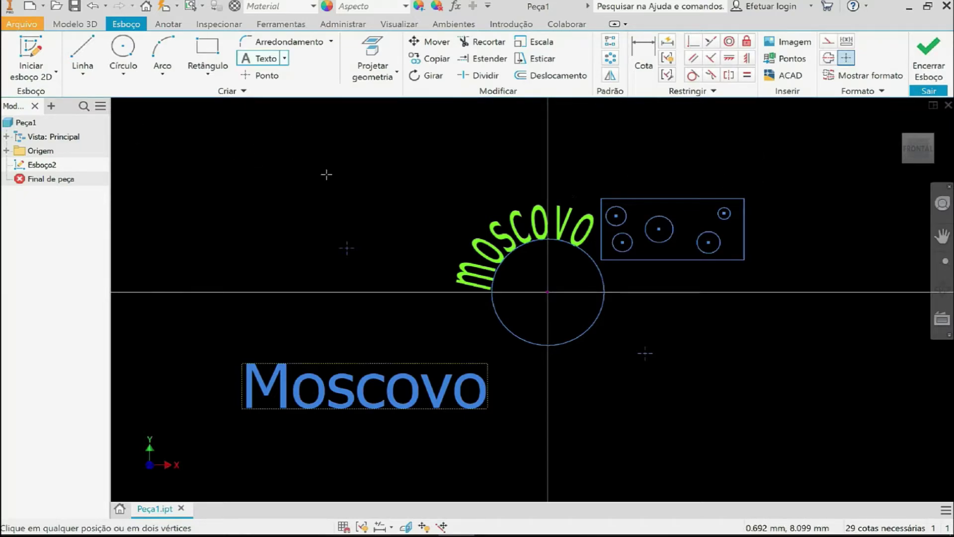
click(286, 153)
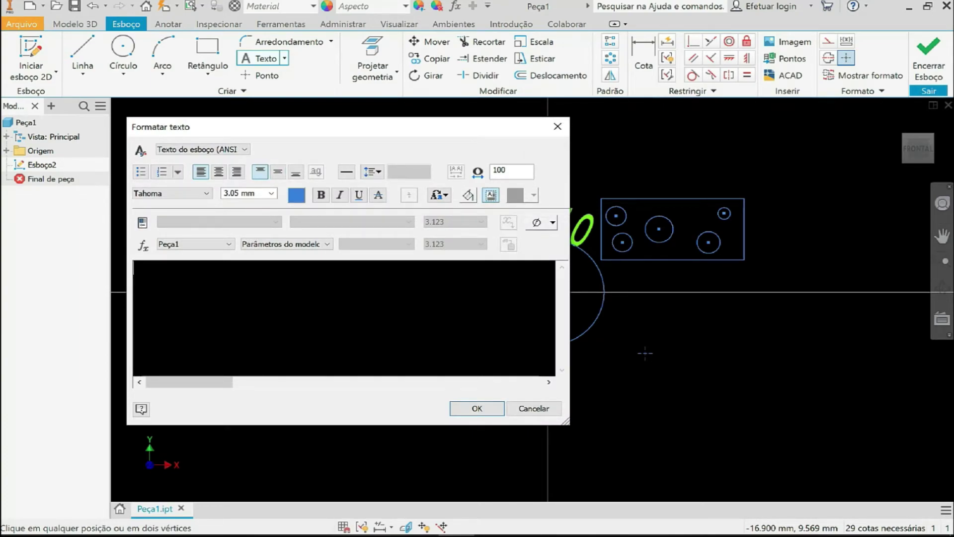
text(Brasil)
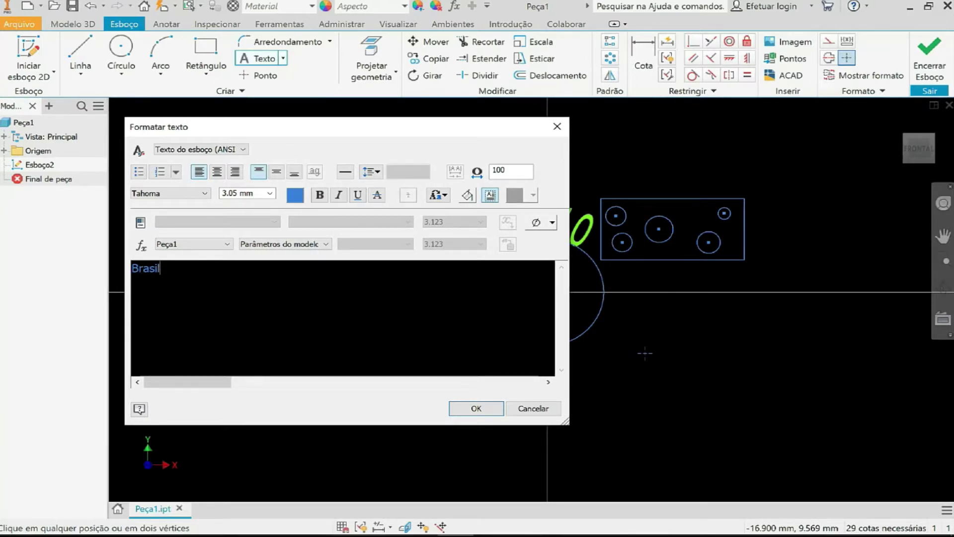
click(476, 408)
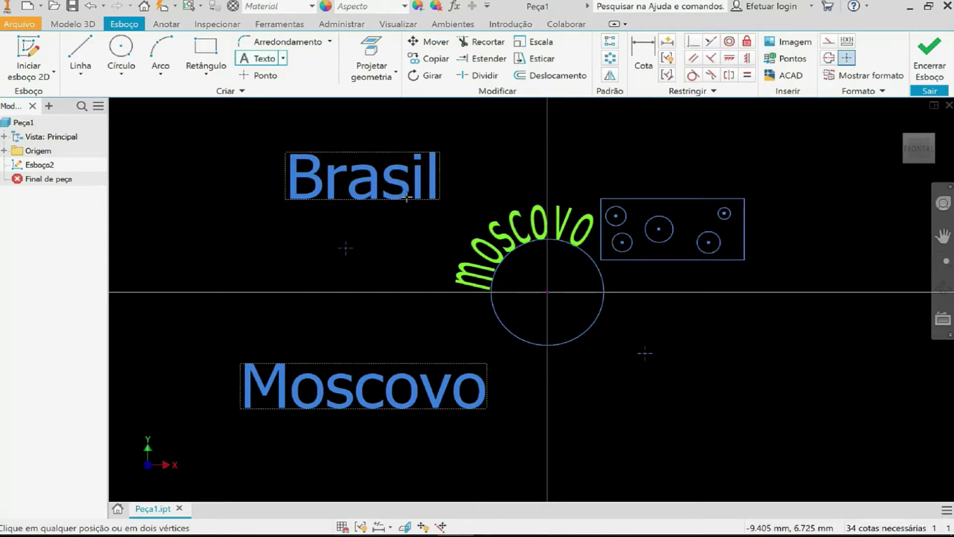
key(Escape)
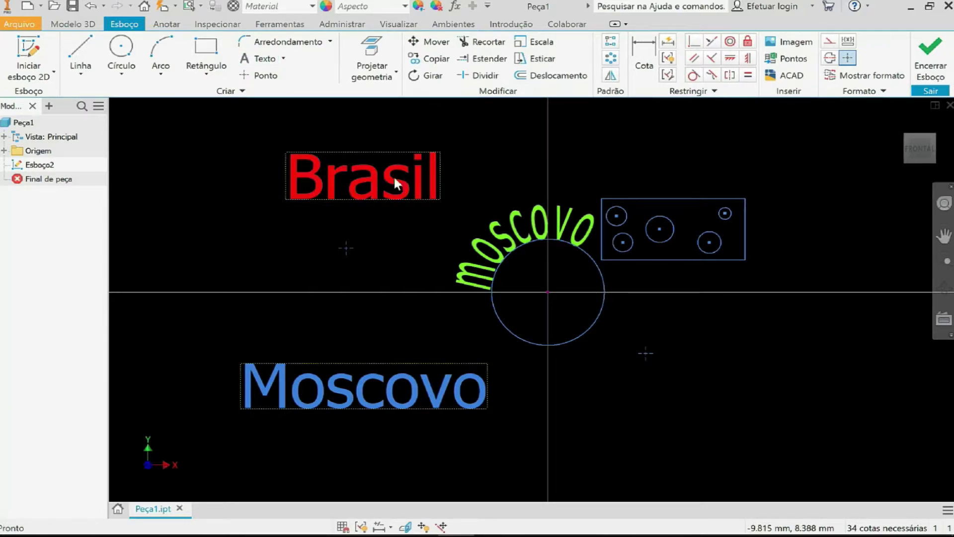
click(368, 174)
click(370, 225)
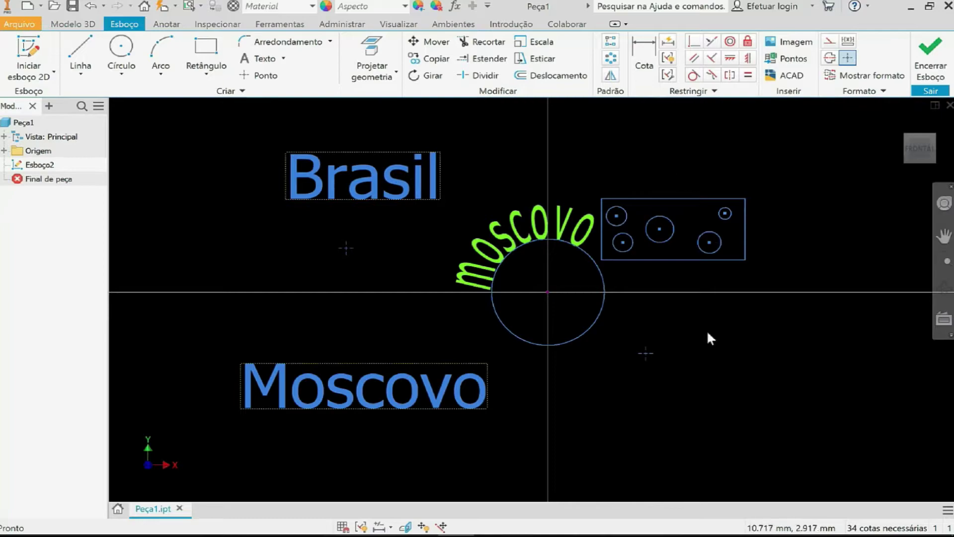
click(588, 247)
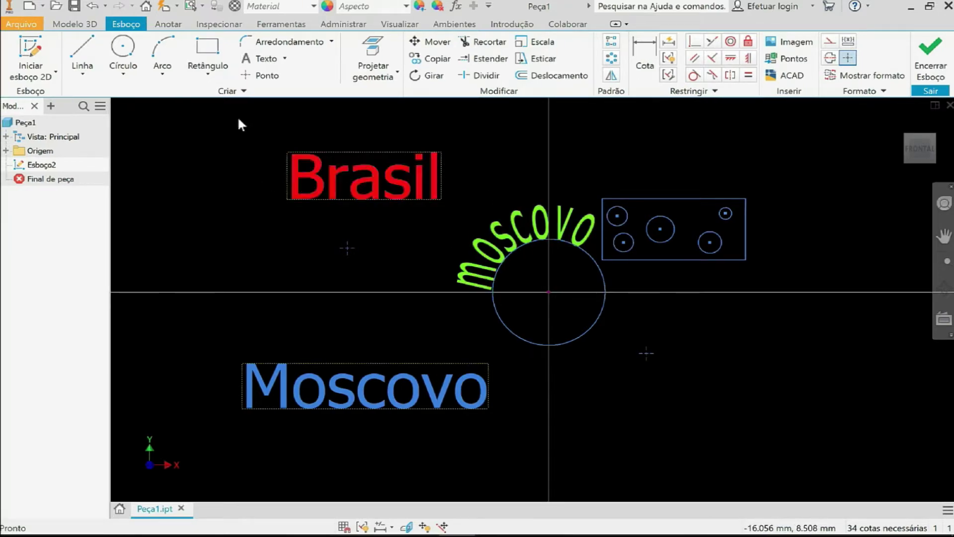
Start a geometry text on the circle near the rectangle's lower-right corner, with yellow colour and the wording "circunfenrencia"
click(286, 58)
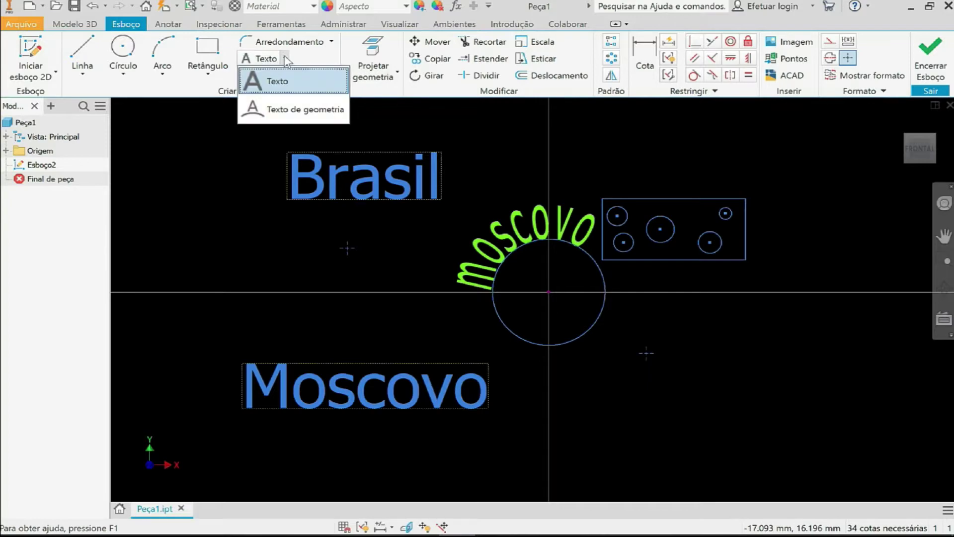
click(290, 111)
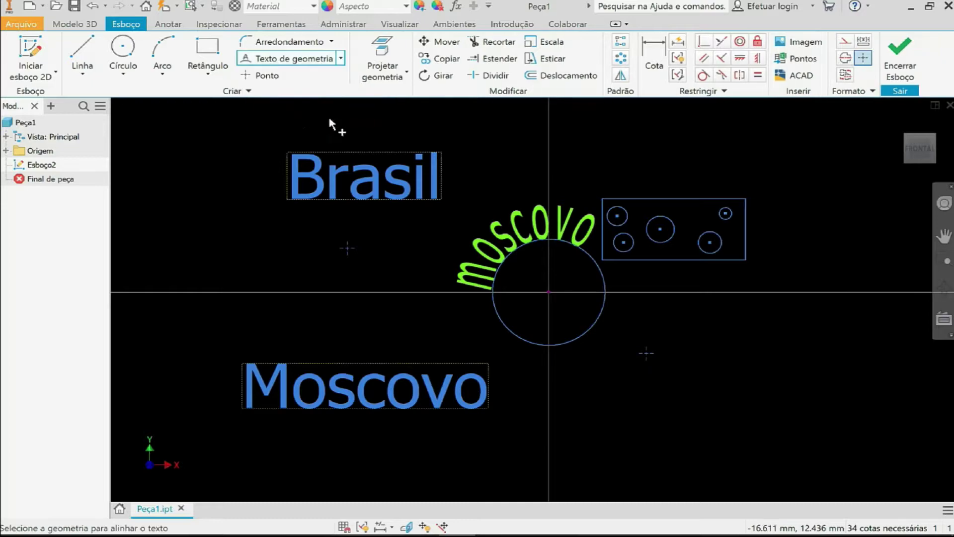
click(708, 242)
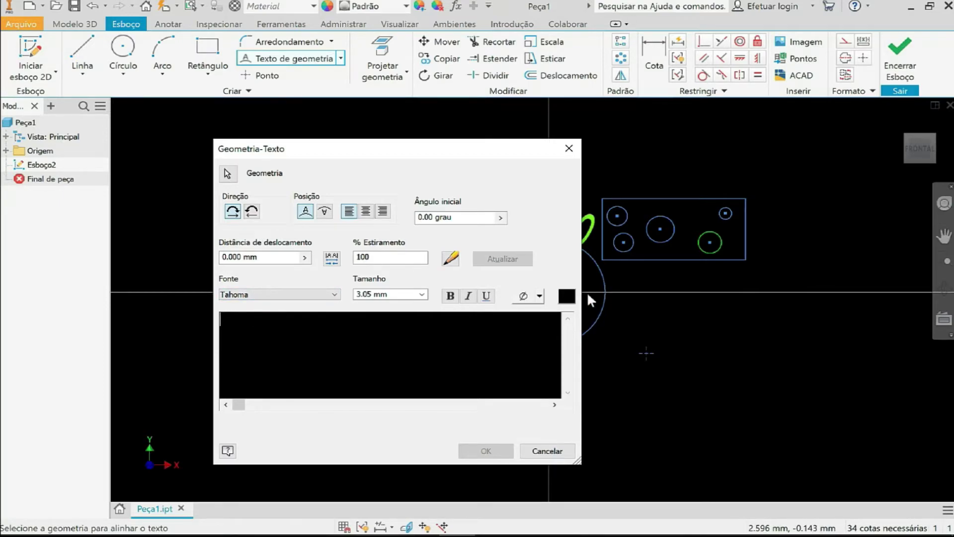
click(567, 297)
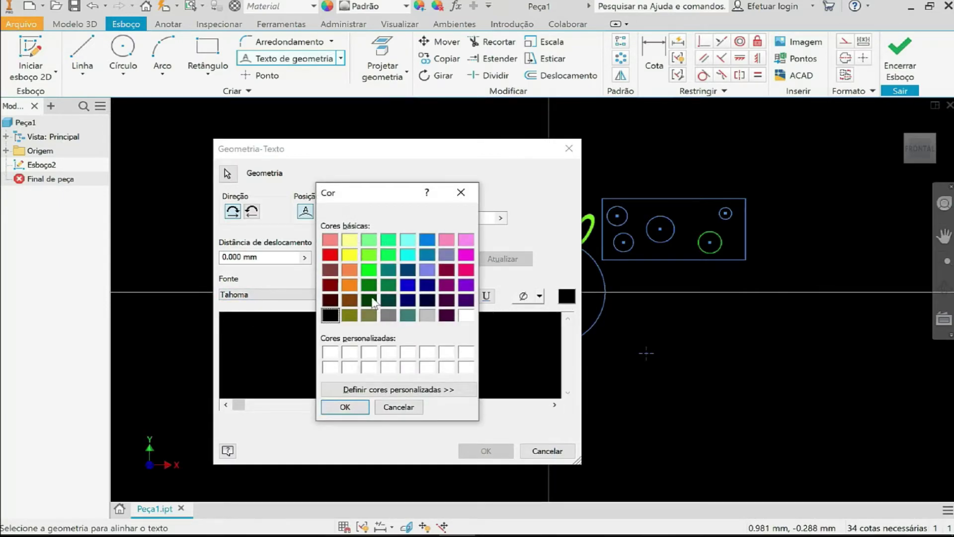
click(347, 255)
click(346, 407)
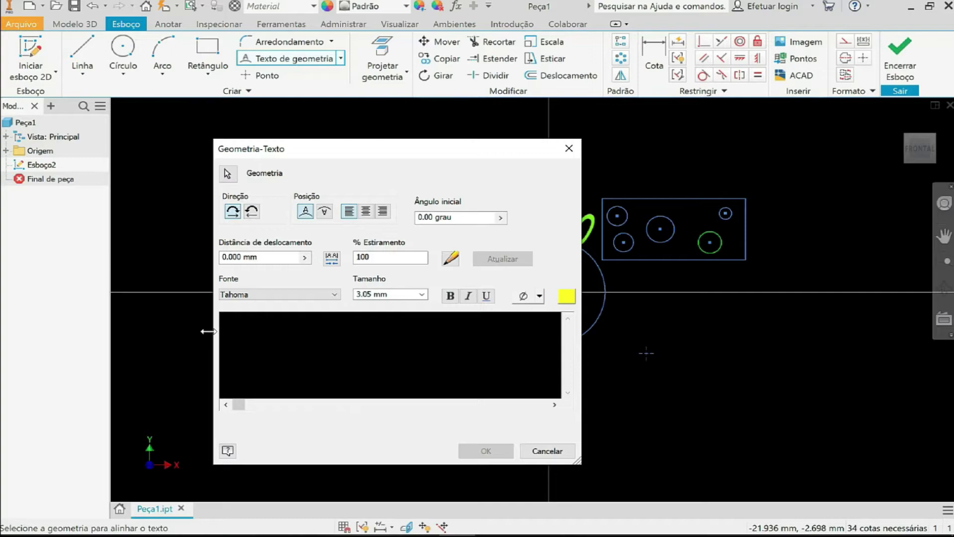
text(i)
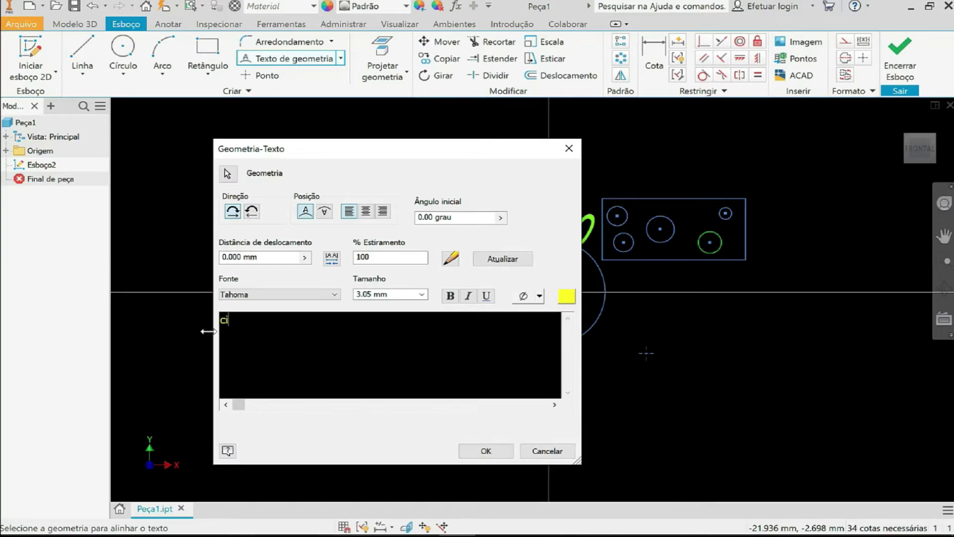
text(rcunfenrencia)
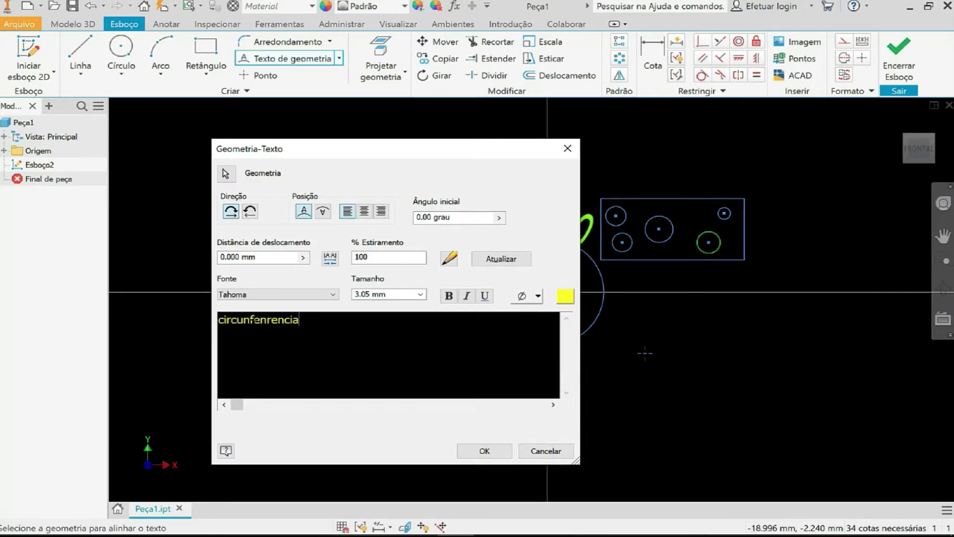
Try to set the size of the geometry text "circunfenrencia" to 3.17 mm without selecting its wording
click(421, 294)
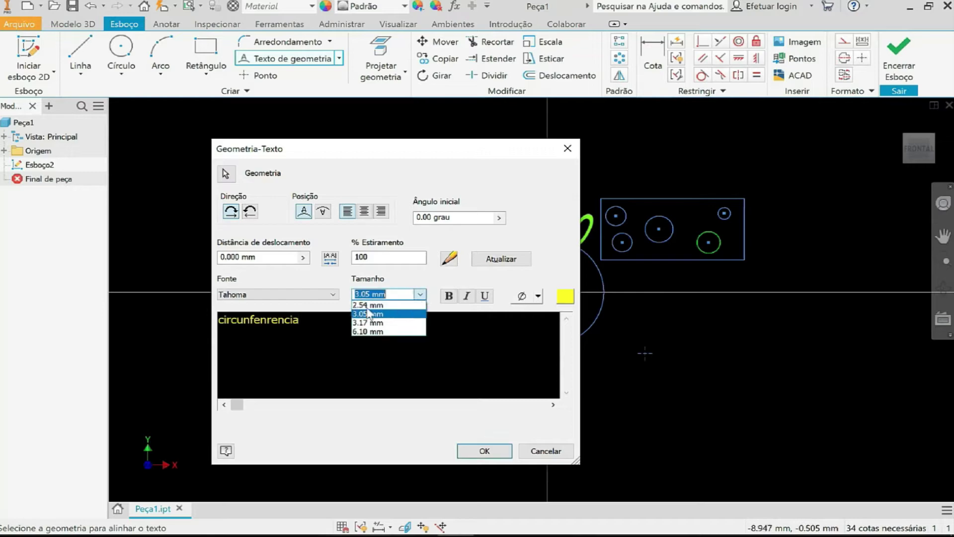
click(358, 295)
click(420, 294)
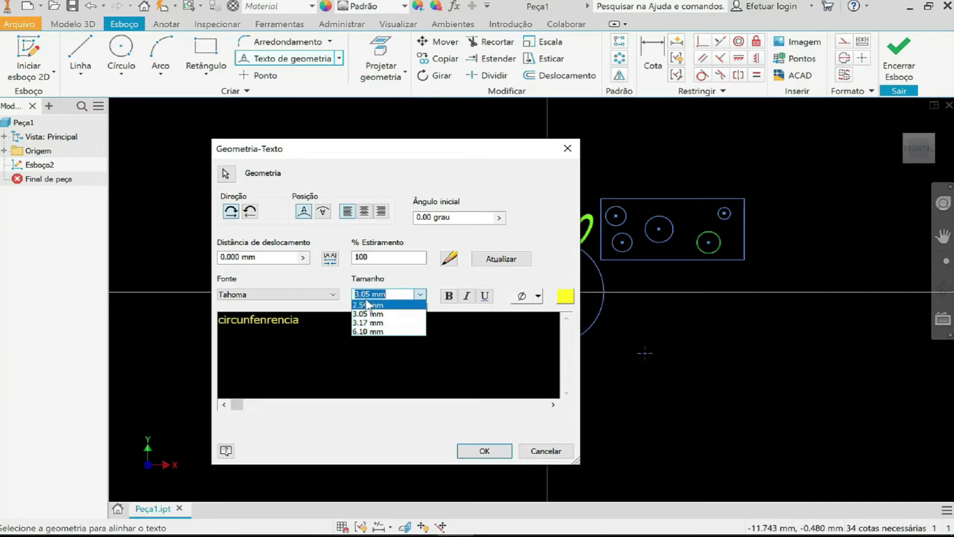
click(383, 324)
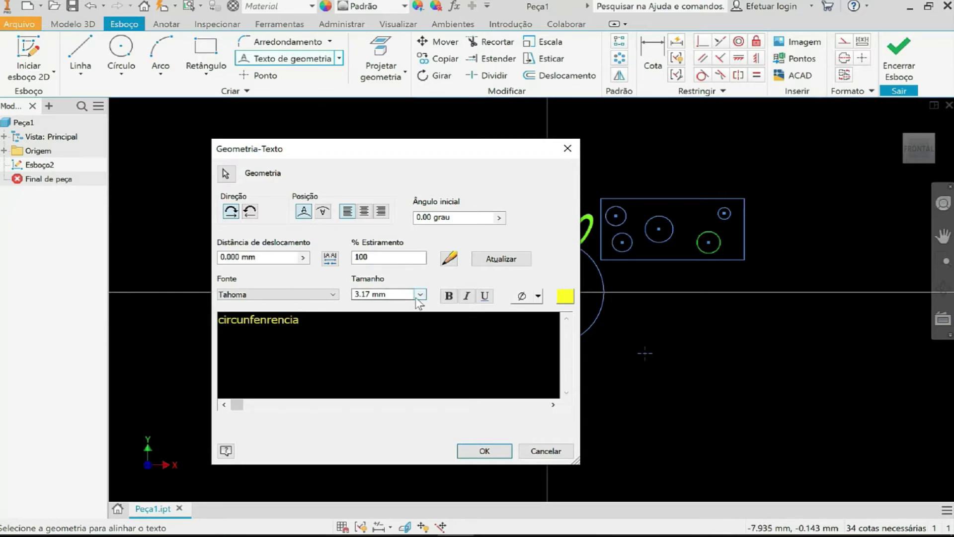
Select the whole wording "circunfenrencia" and set its text size to 6.10 mm
key(shift+Left)
key(shift+Left)
key(shift+Left)
key(shift+Left)
key(shift+Left)
key(shift+Left)
key(shift+Left)
key(shift+Left)
key(shift+Left)
key(shift+Left)
key(shift+Left)
key(shift+Left)
key(shift+Left)
key(shift+Left)
key(shift+Left)
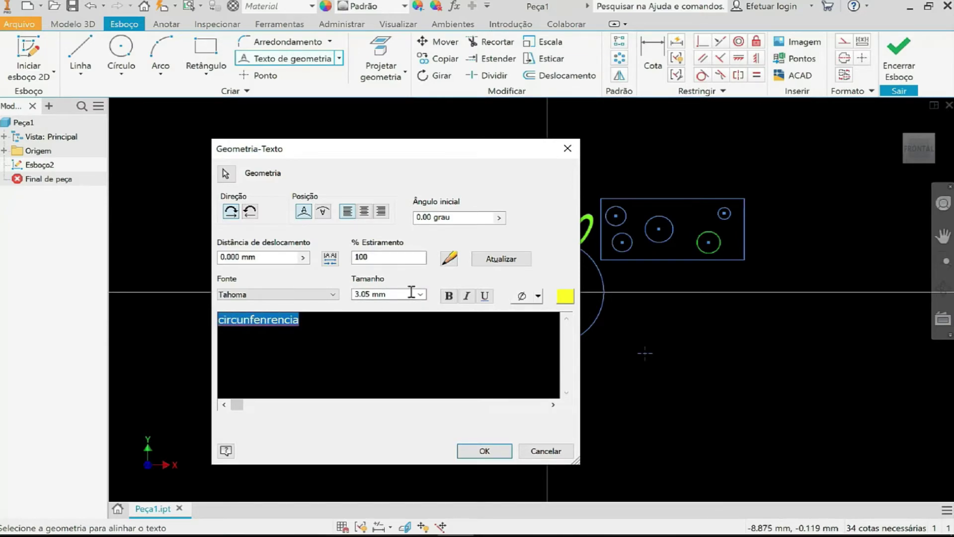
click(412, 293)
click(375, 333)
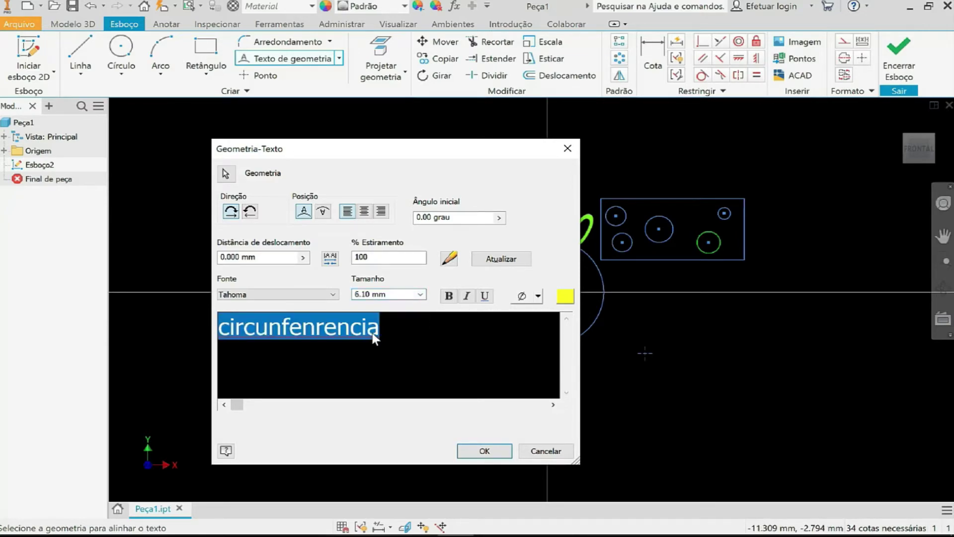
Set the size of the selected text "circunfenrencia" to 0.5 mm and finish placing it around the small circle
click(421, 294)
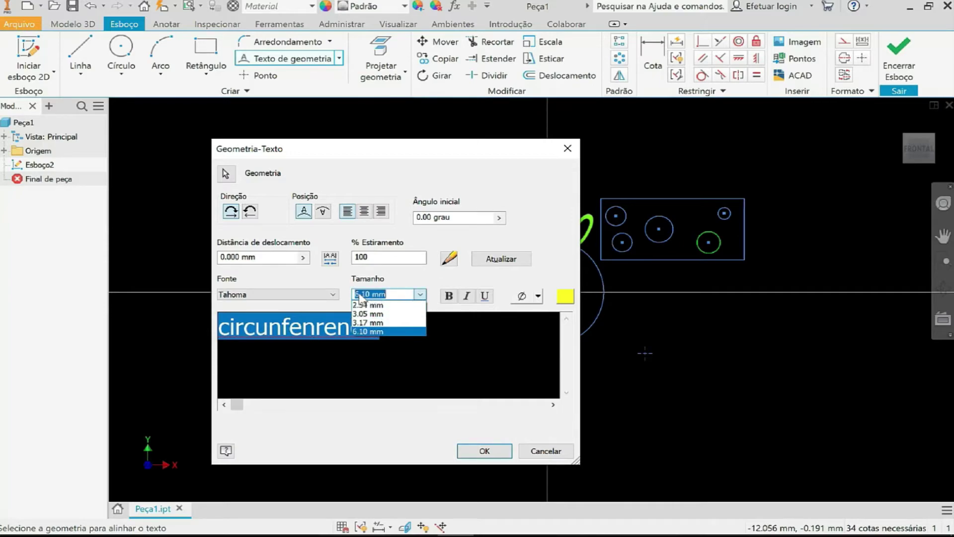
text(0)
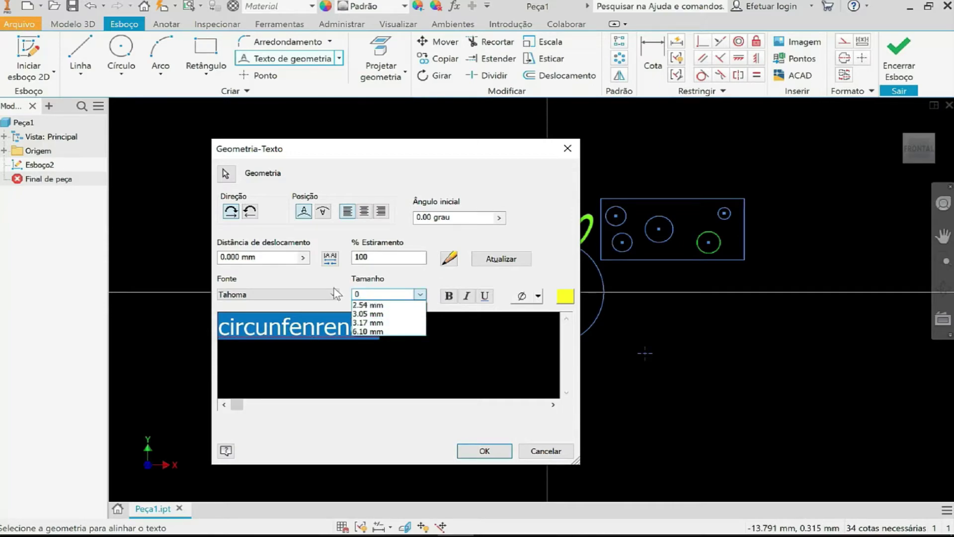
text(.5)
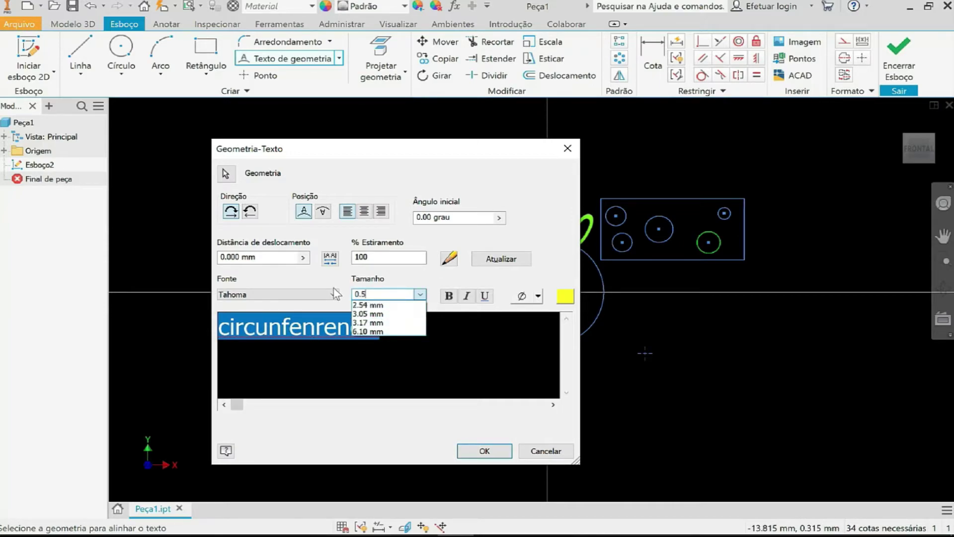
click(467, 452)
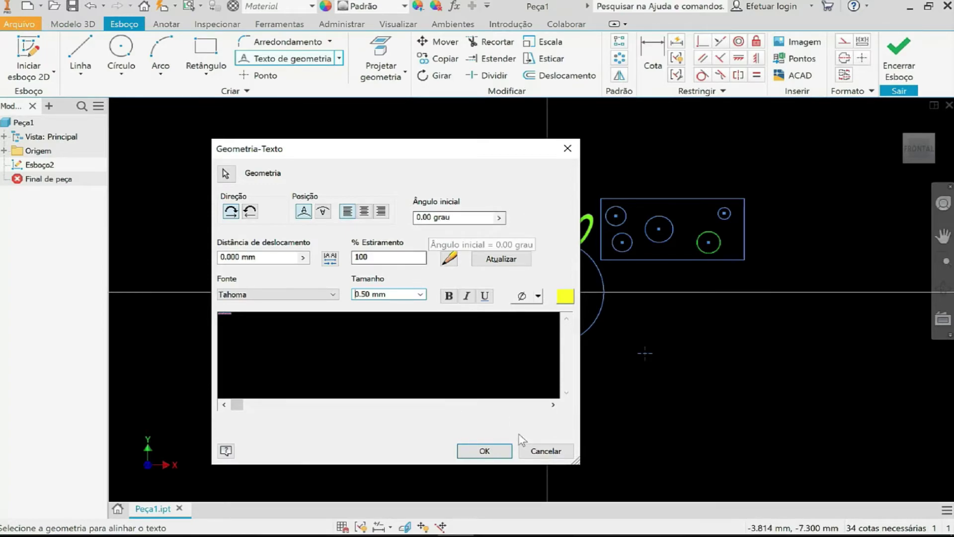
click(485, 451)
scroll(609, 322, down, 3)
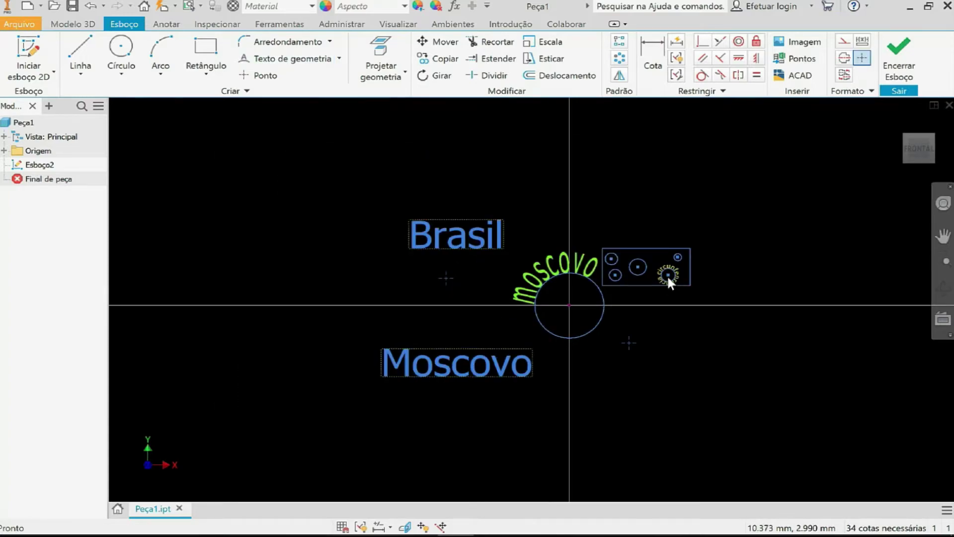
scroll(667, 276, up, 5)
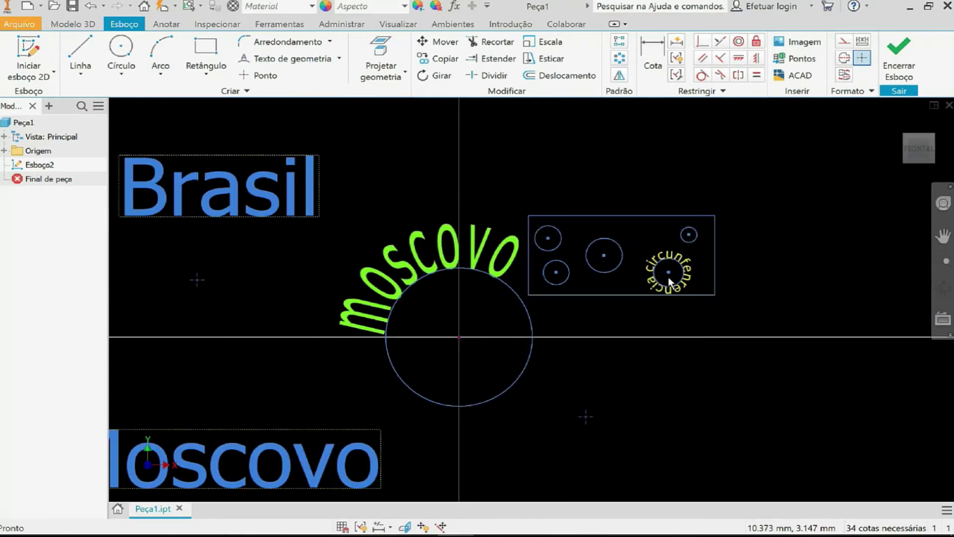
scroll(665, 278, up, 4)
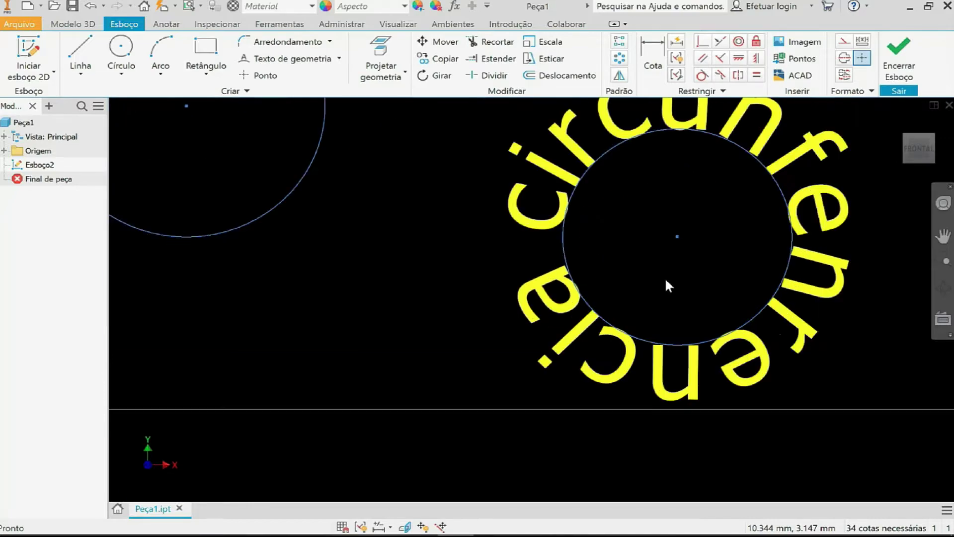
scroll(664, 277, down, 5)
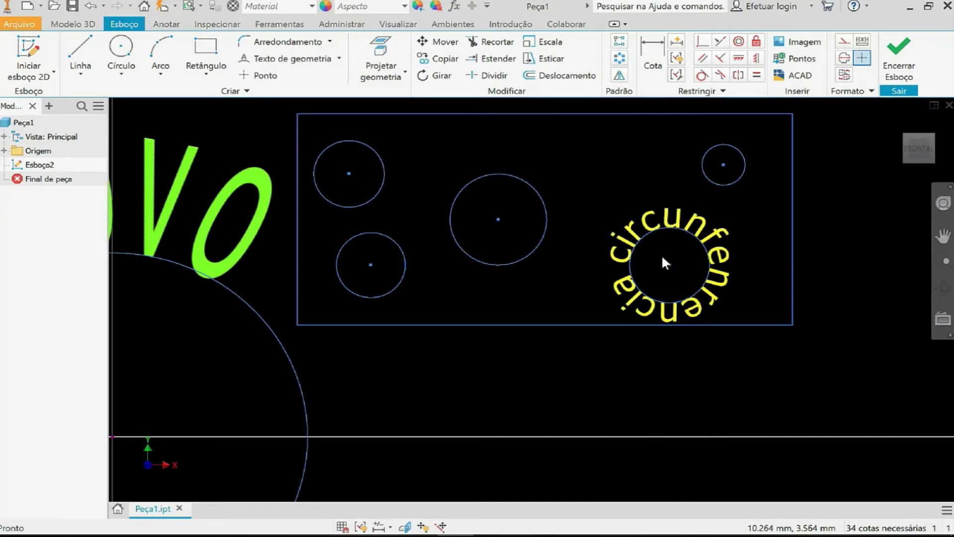
Examine the text around the small circle in the rectangle and compare it with the other sketch texts
scroll(675, 241, up, 3)
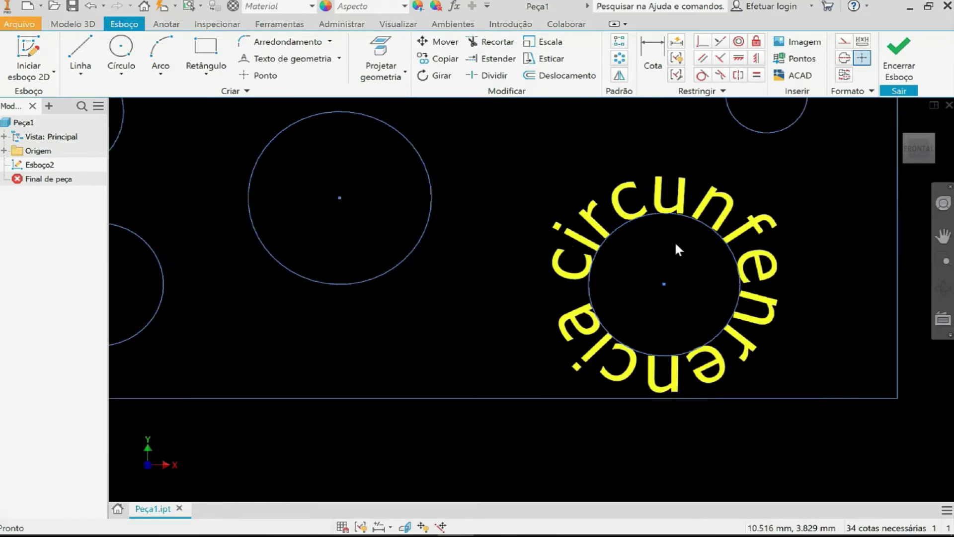
scroll(678, 243, down, 5)
scroll(681, 257, down, 4)
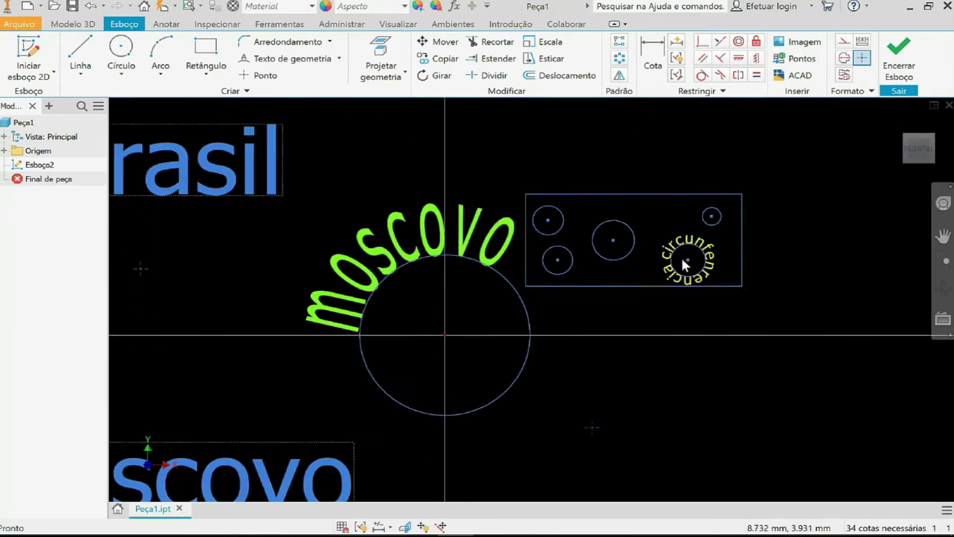
scroll(683, 264, up, 2)
scroll(683, 264, down, 2)
scroll(691, 268, up, 4)
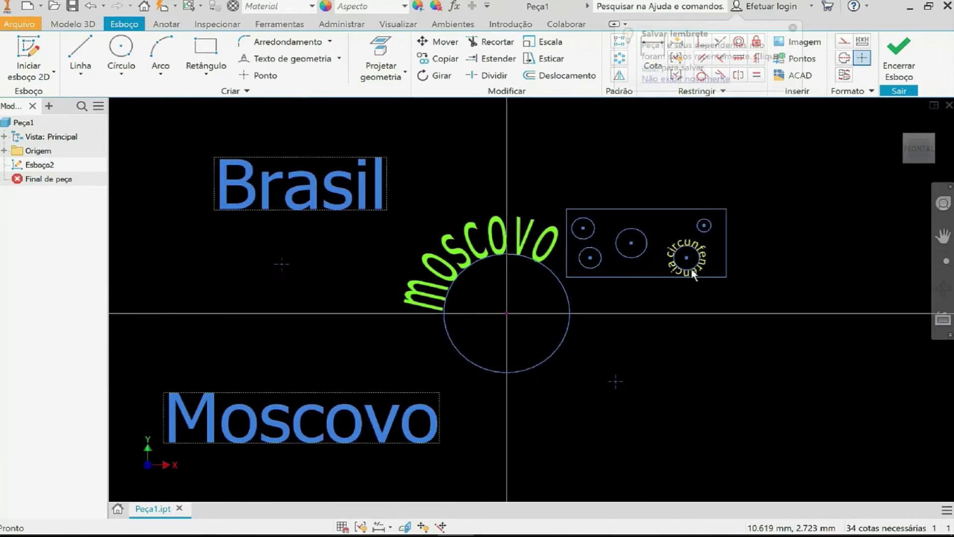
scroll(810, 269, up, 3)
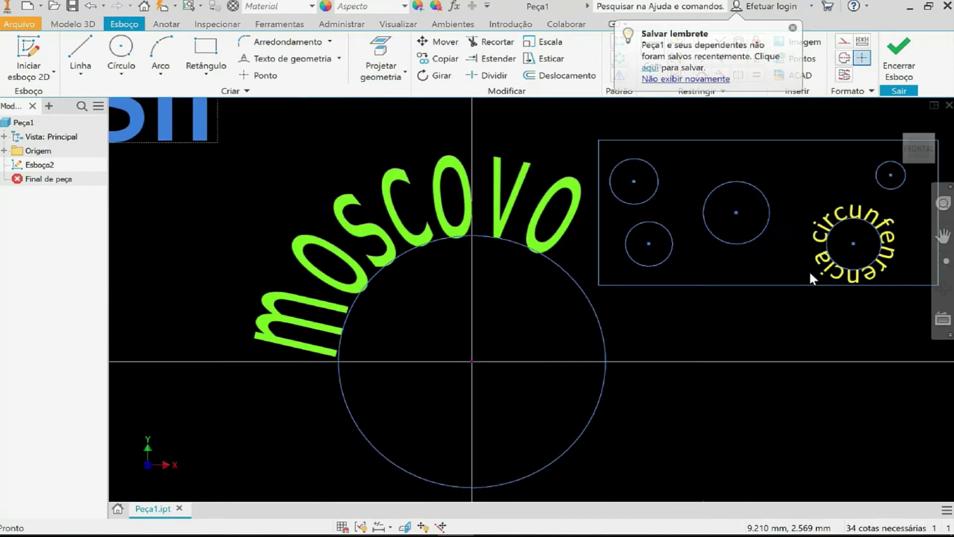
scroll(810, 271, down, 3)
mouse_move(830, 291)
middle_down()
mouse_move(837, 257)
mouse_move(757, 269)
middle_up()
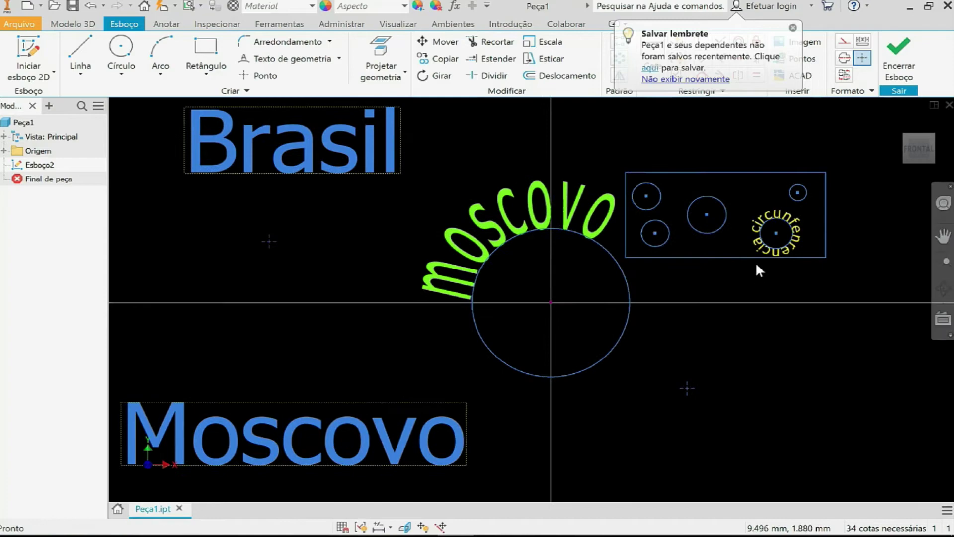
scroll(756, 265, down, 3)
scroll(757, 263, up, 4)
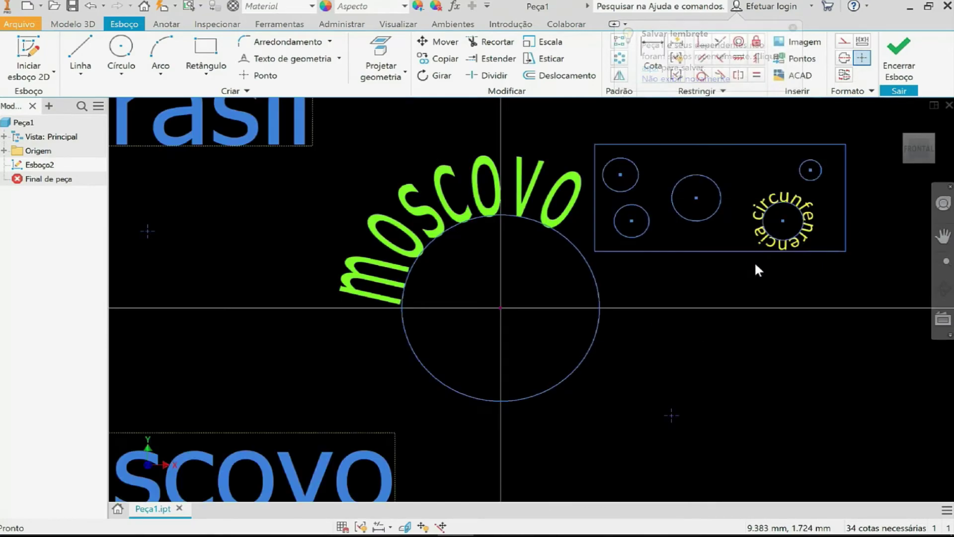
scroll(755, 261, down, 6)
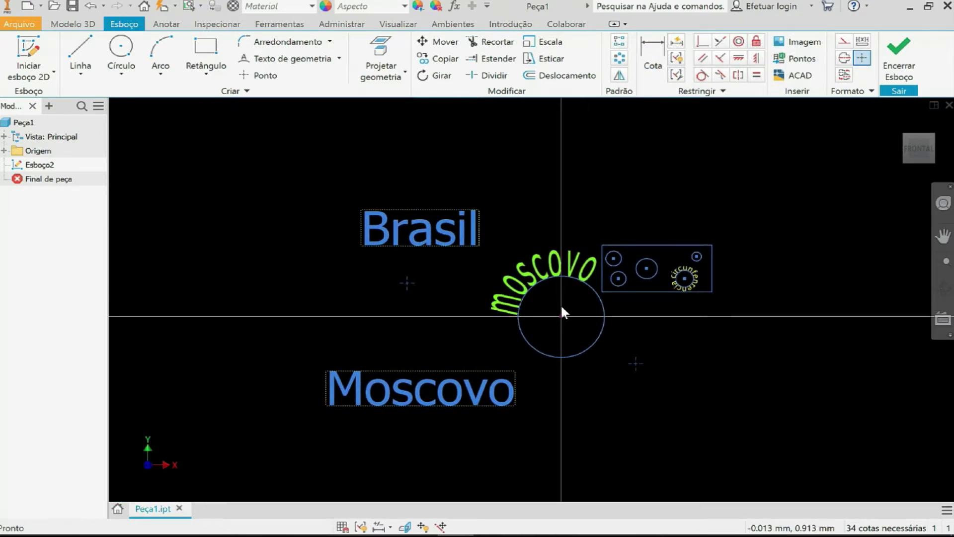
scroll(512, 215, down, 2)
scroll(515, 220, up, 3)
scroll(498, 236, down, 3)
Draw a large circle in the empty sketch area to the upper left of the text "Brasil"
mouse_move(498, 237)
middle_down()
mouse_move(637, 236)
mouse_move(793, 310)
mouse_move(754, 412)
mouse_move(765, 331)
mouse_move(725, 303)
middle_up()
scroll(592, 249, down, 2)
scroll(774, 325, down, 2)
scroll(775, 324, up, 4)
scroll(774, 324, down, 2)
scroll(725, 303, up, 1)
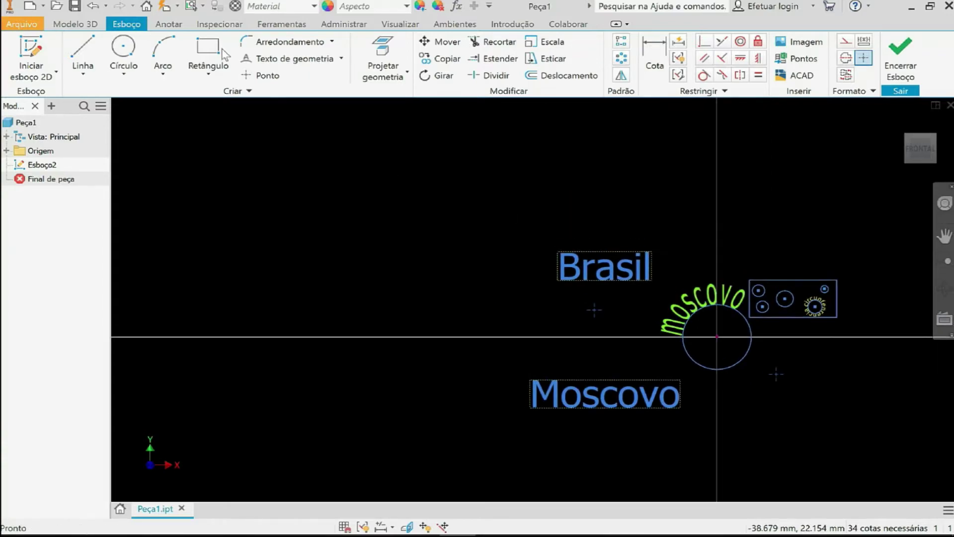
click(123, 50)
click(221, 187)
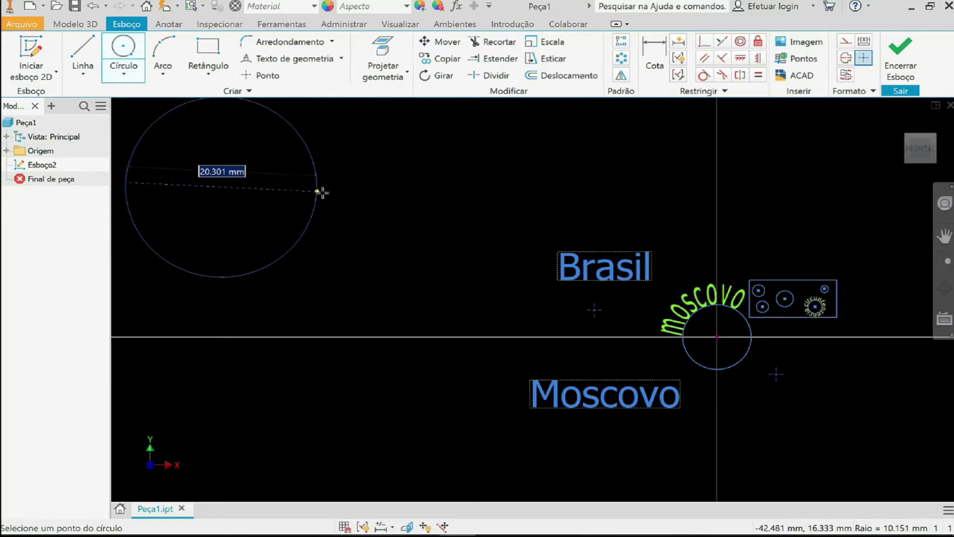
click(352, 205)
middle_drag(384, 200, 512, 279)
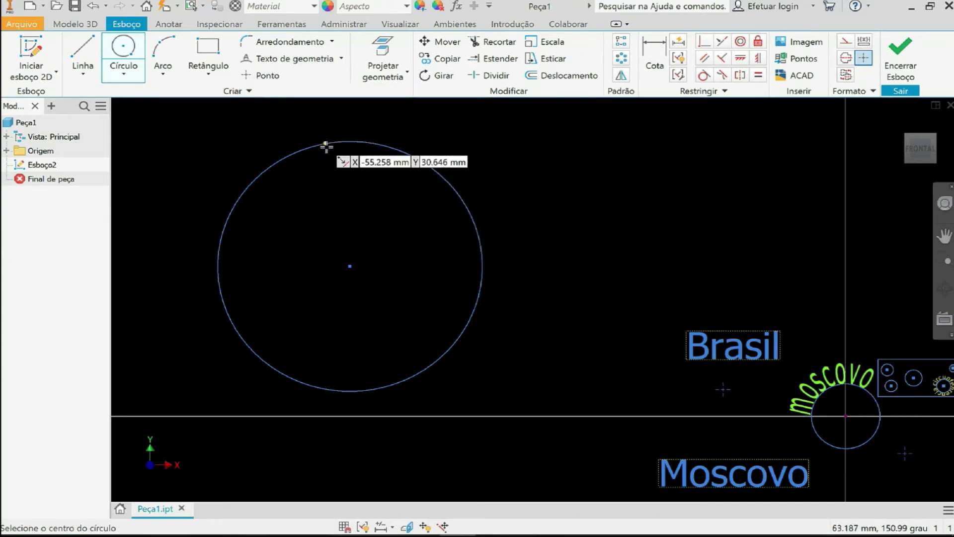
Start a geometry text on the new large circle, with red colour and the wording "Lápis"
click(341, 58)
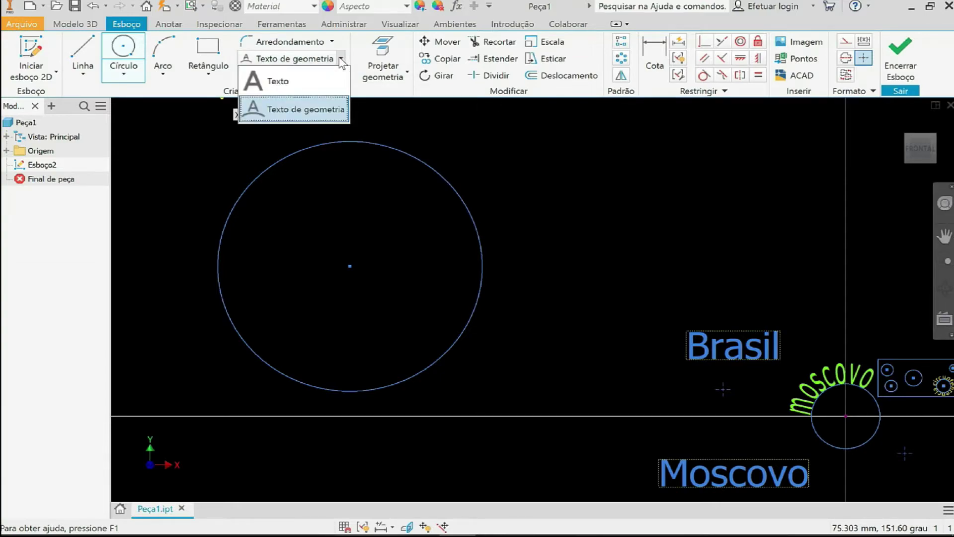
click(292, 112)
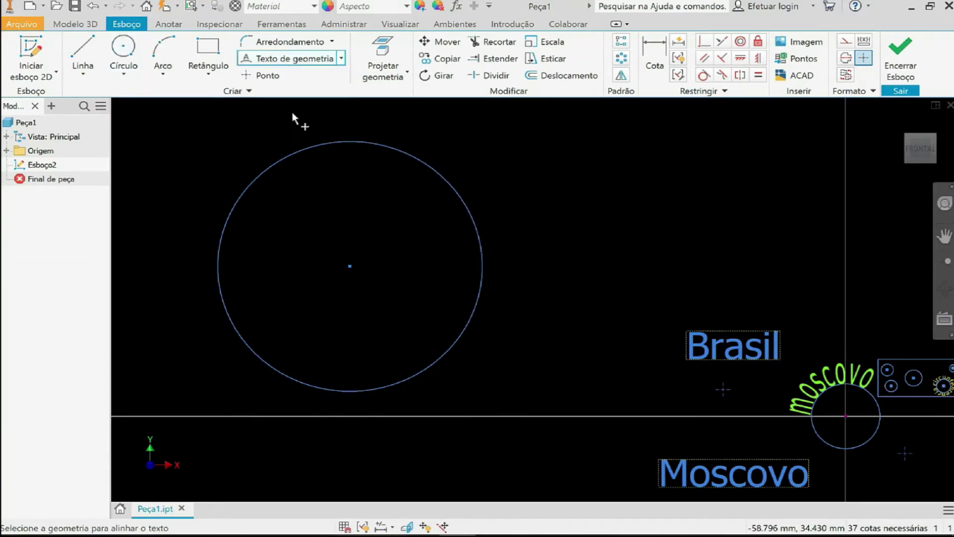
click(313, 146)
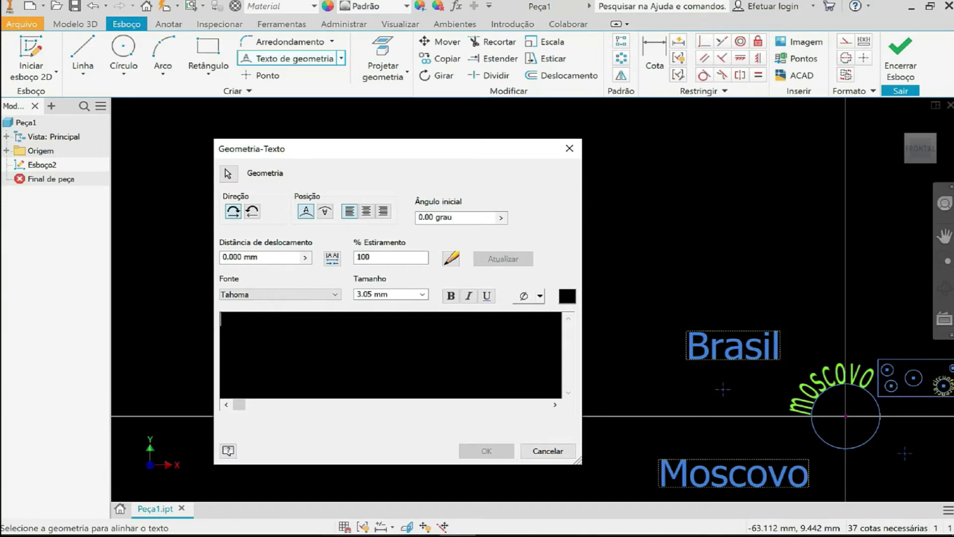
text(M)
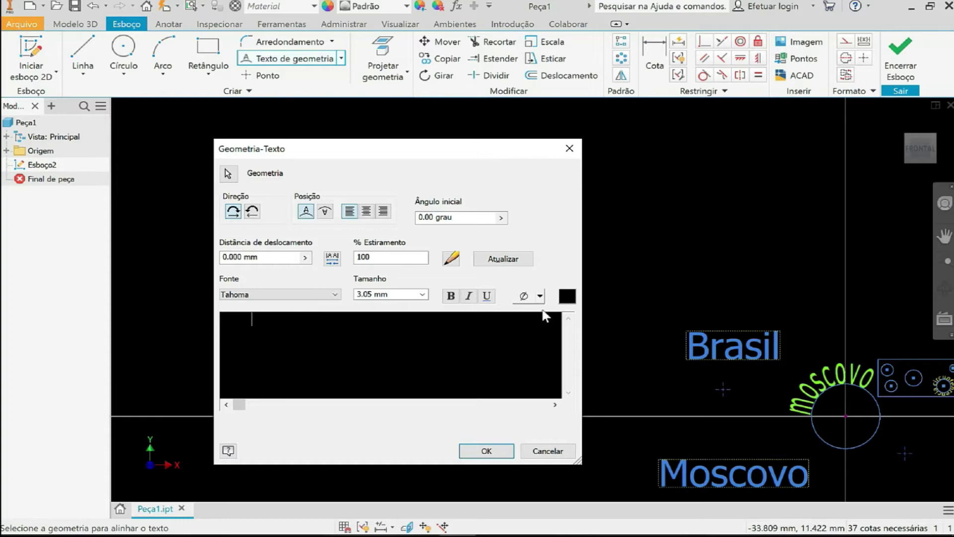
click(567, 298)
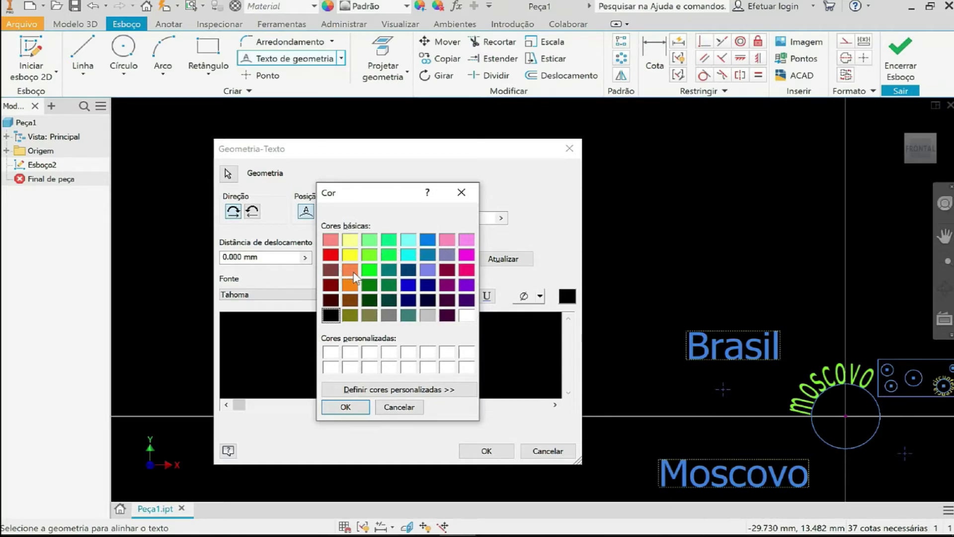
click(331, 256)
click(346, 407)
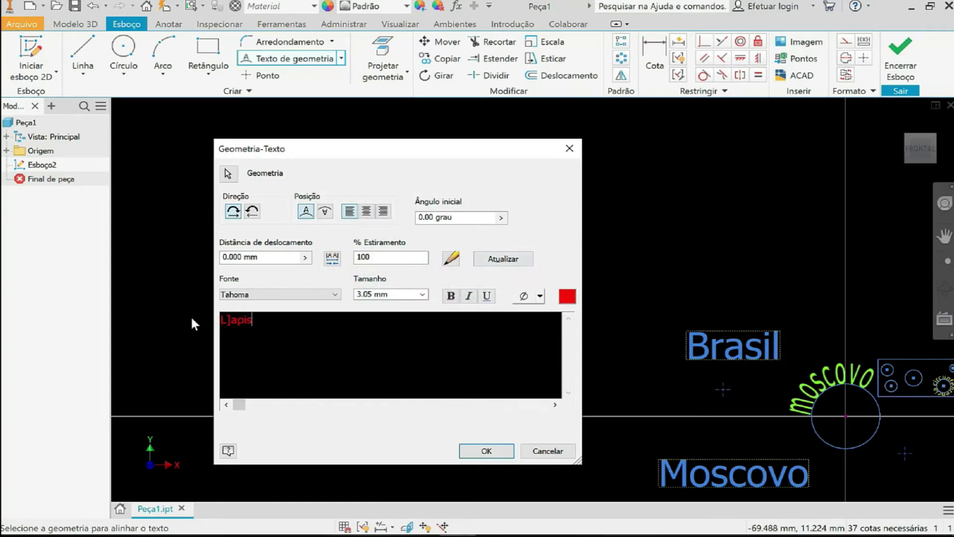
text(á)
key(Delete)
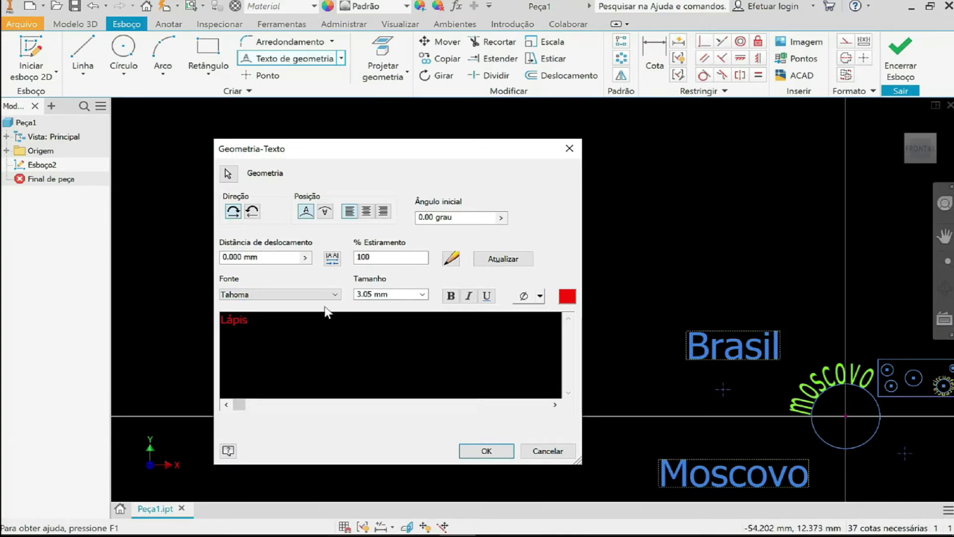
Select the whole wording "Lápis", try a text size of 1 mm, and set it to 2.54 mm instead
click(423, 298)
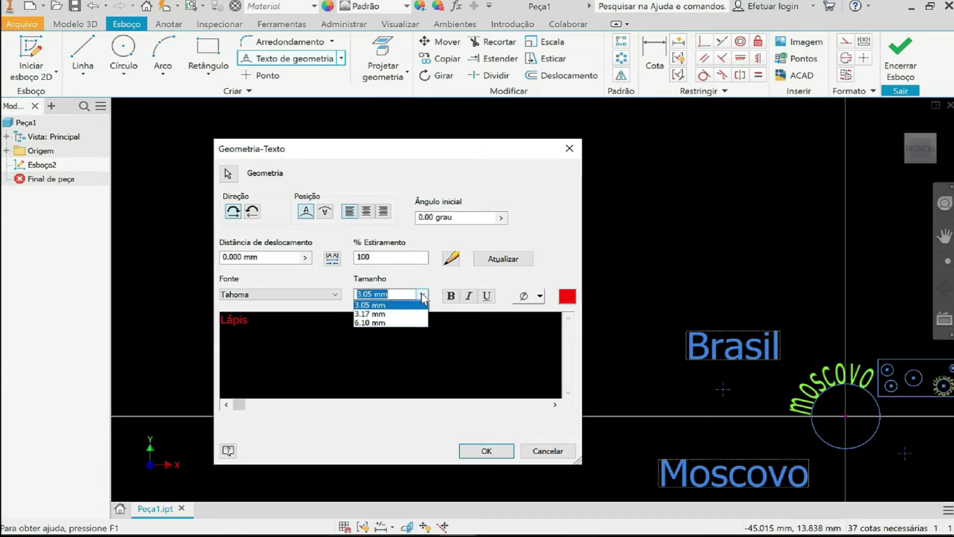
click(194, 326)
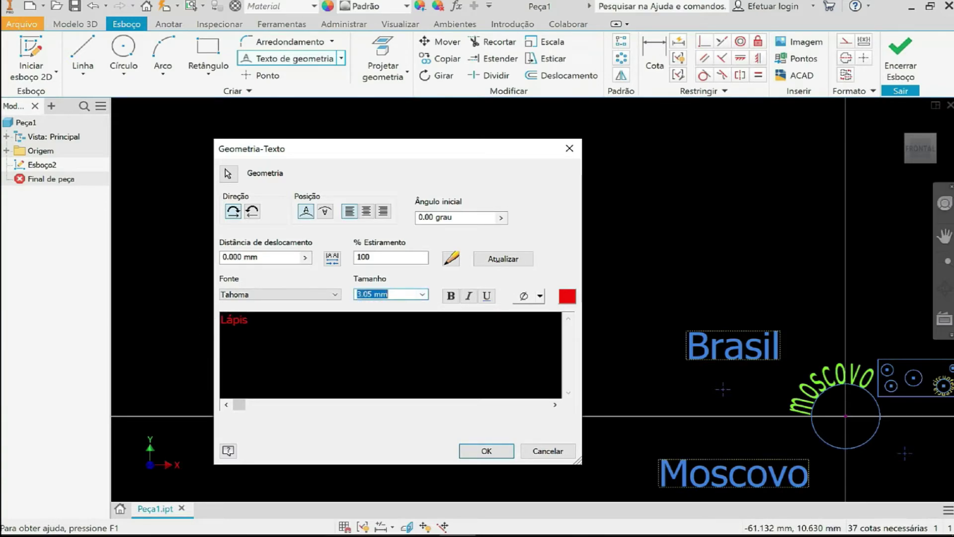
click(422, 295)
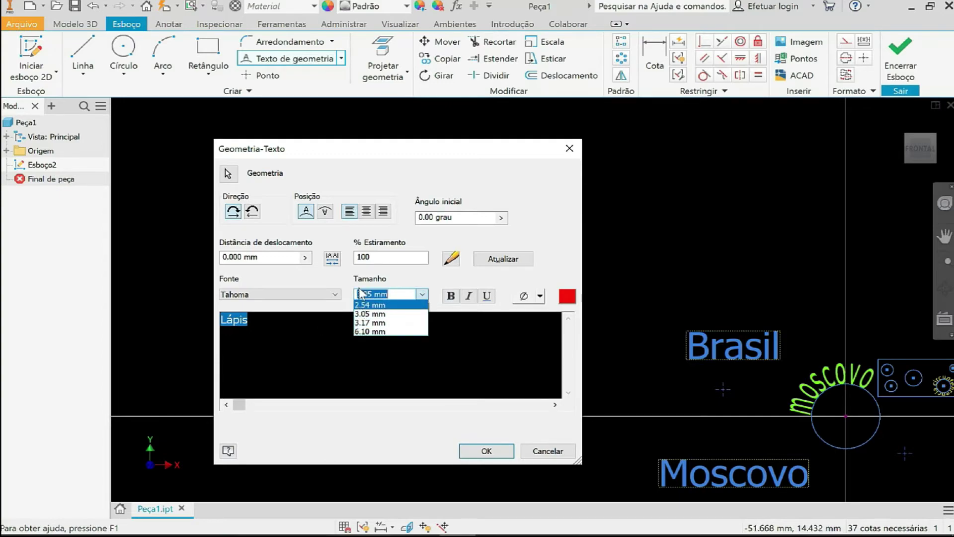
text(1)
key(Return)
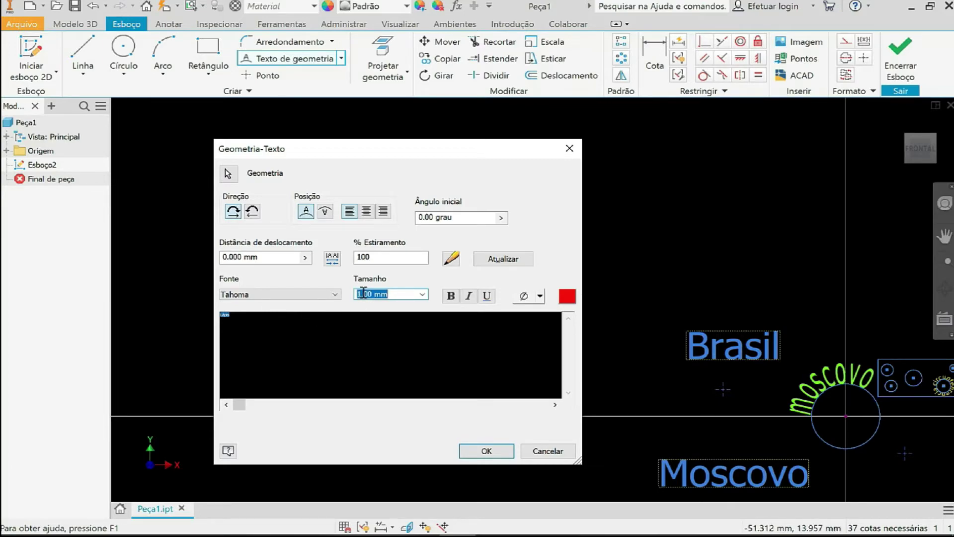
click(422, 295)
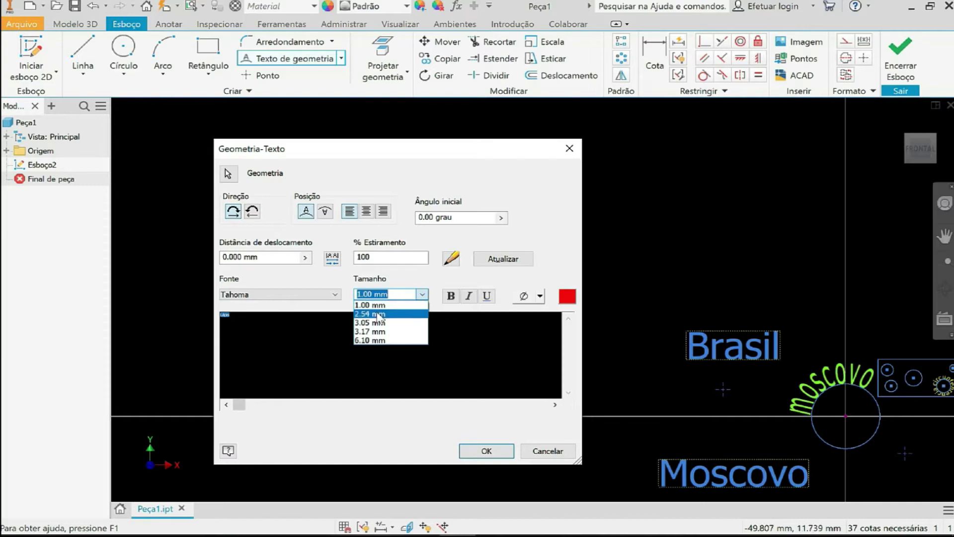
click(380, 315)
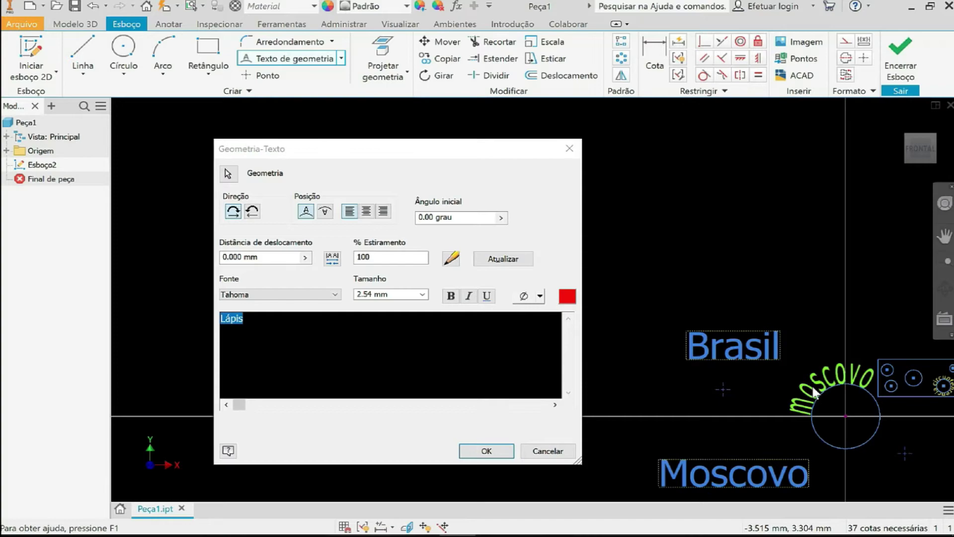
Set the start angle of the geometry text "Lápis" to 90 degrees and finish placing it on the circle
middle_drag(815, 393, 731, 251)
scroll(731, 251, up, 3)
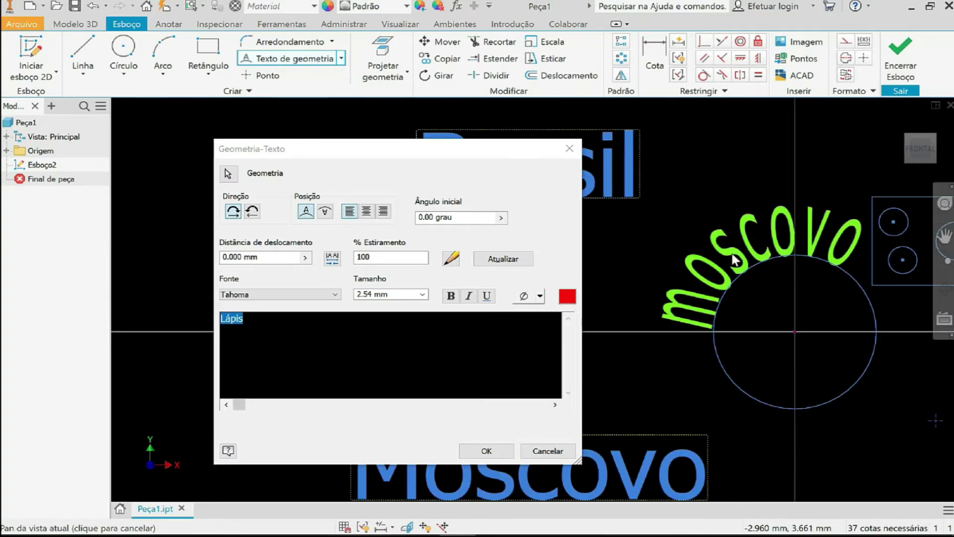
scroll(735, 261, down, 4)
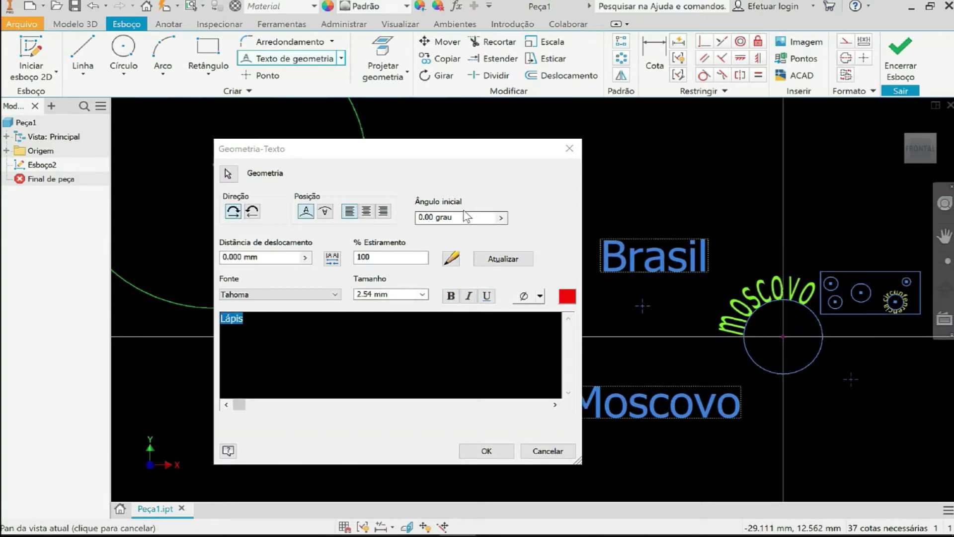
click(457, 218)
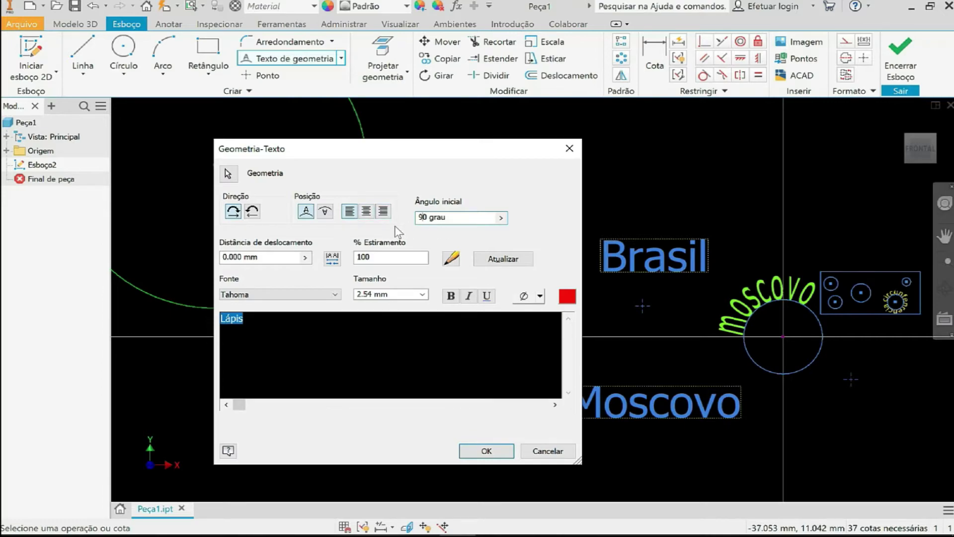
click(486, 451)
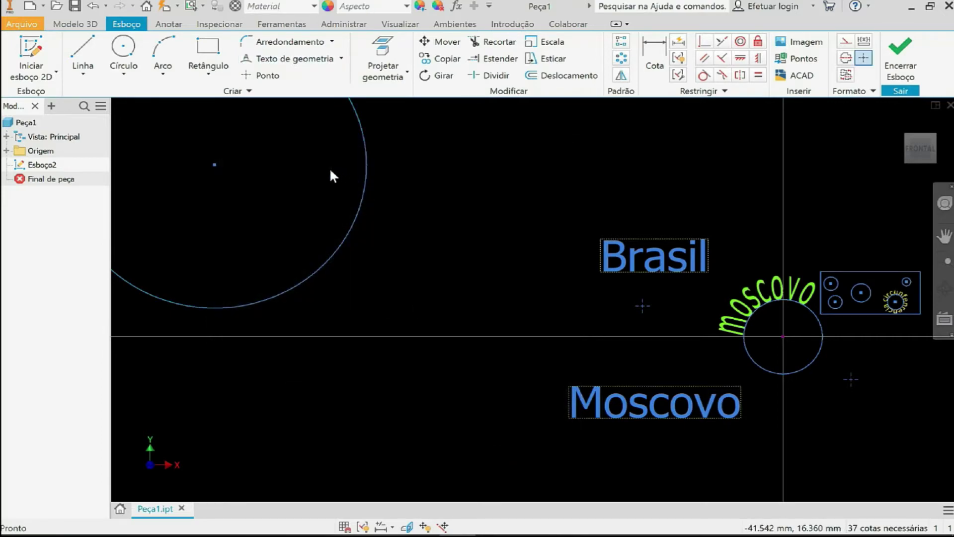
Draw a vertical line about 23.8 mm long from the large circle's centre up past the start of "Lápis"
middle_drag(331, 170, 432, 359)
scroll(378, 247, down, 3)
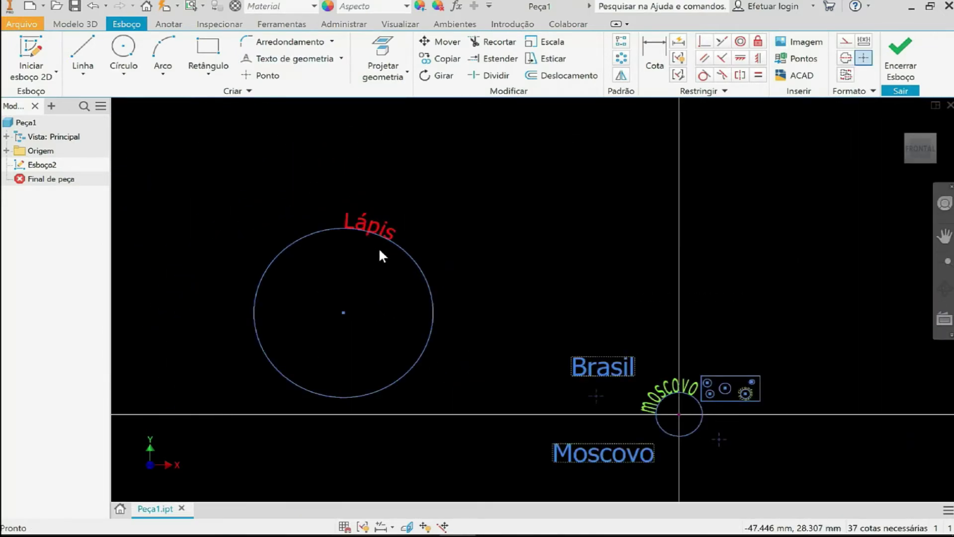
scroll(378, 246, up, 2)
middle_drag(409, 169, 440, 234)
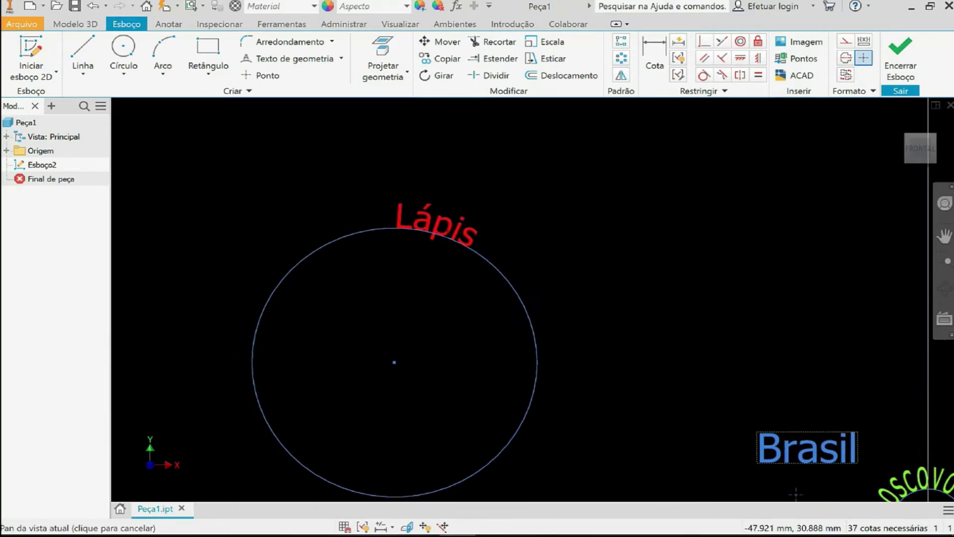
scroll(447, 272, down, 1)
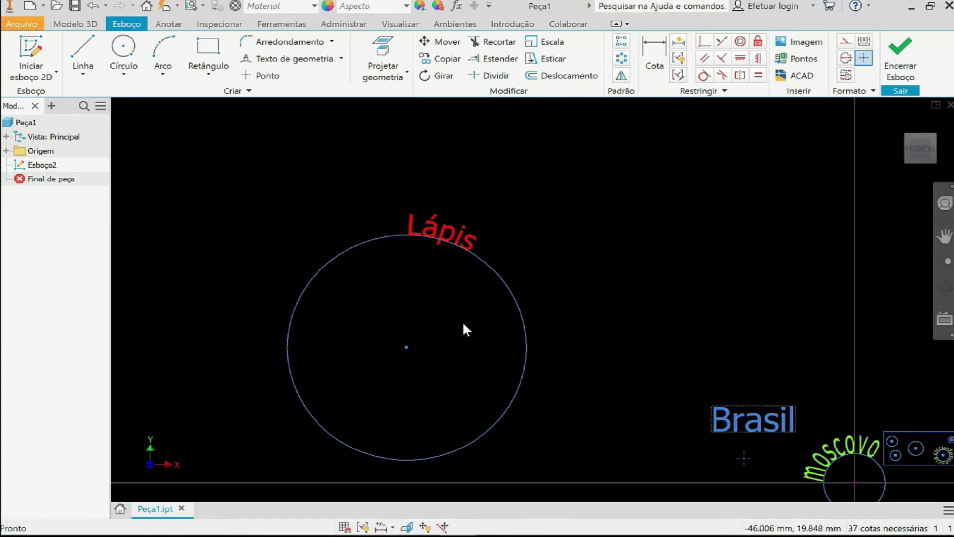
middle_drag(464, 328, 474, 307)
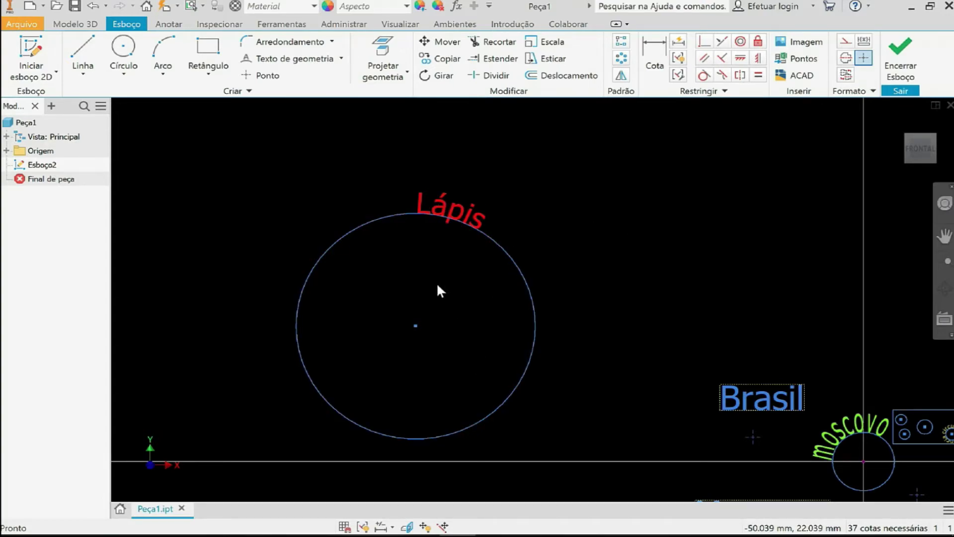
click(82, 54)
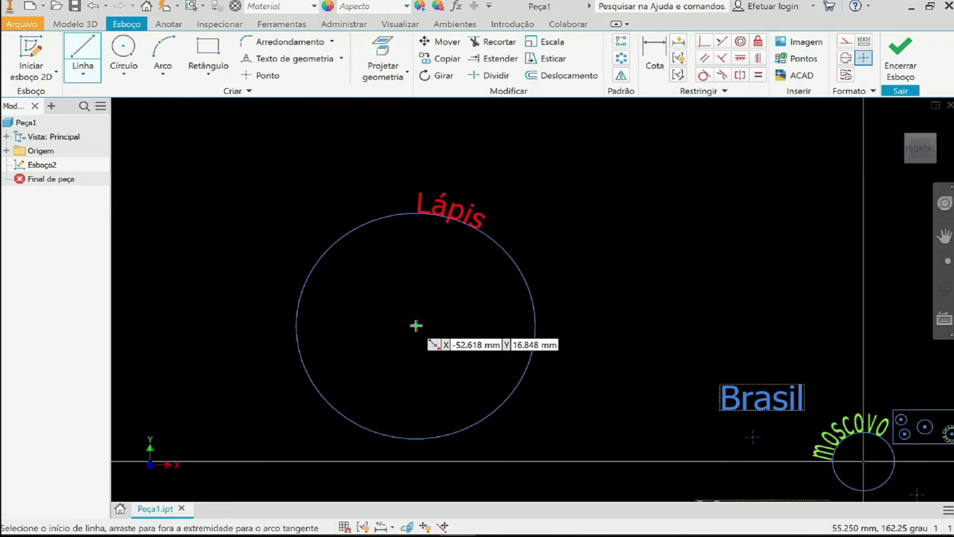
click(416, 326)
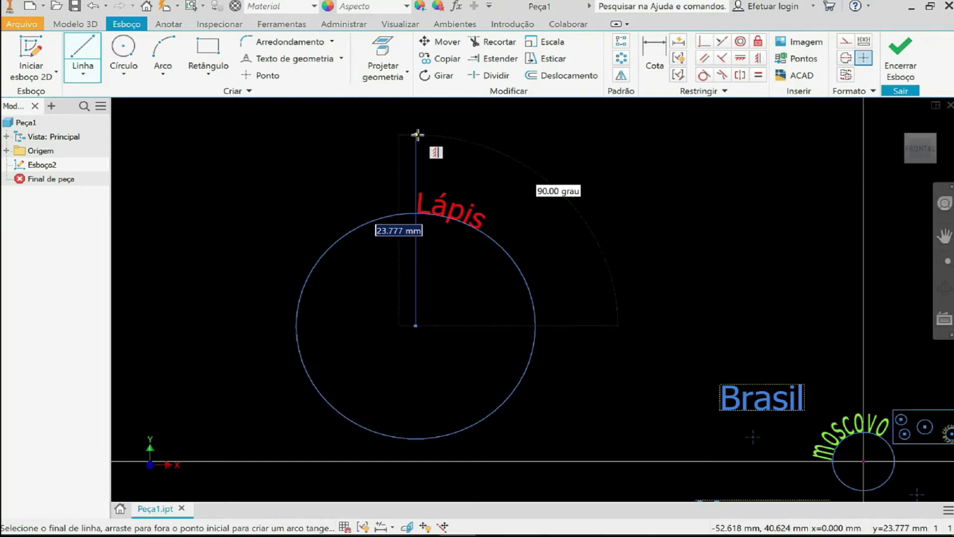
click(417, 134)
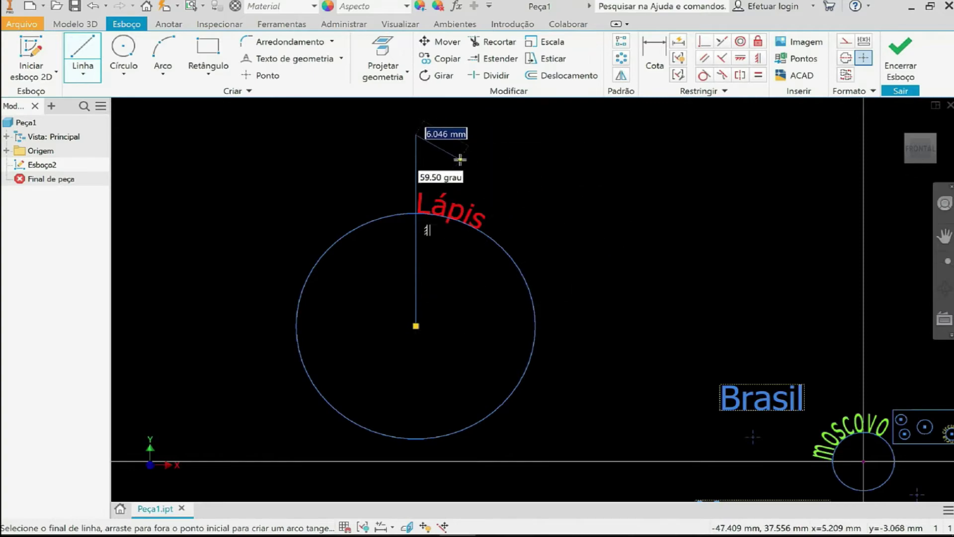
key(Escape)
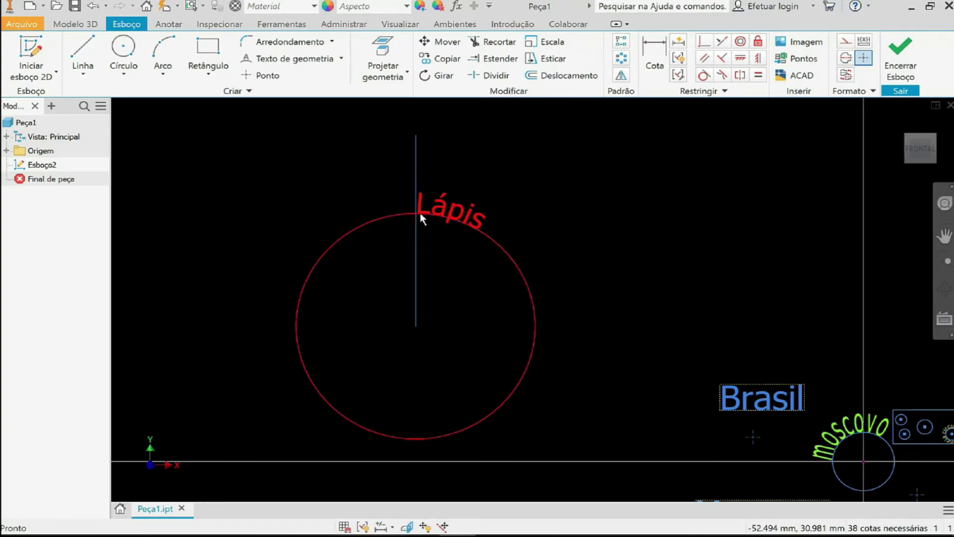
Place a second geometry text reading "Lápis" on the large circle, coloured cyan
click(342, 59)
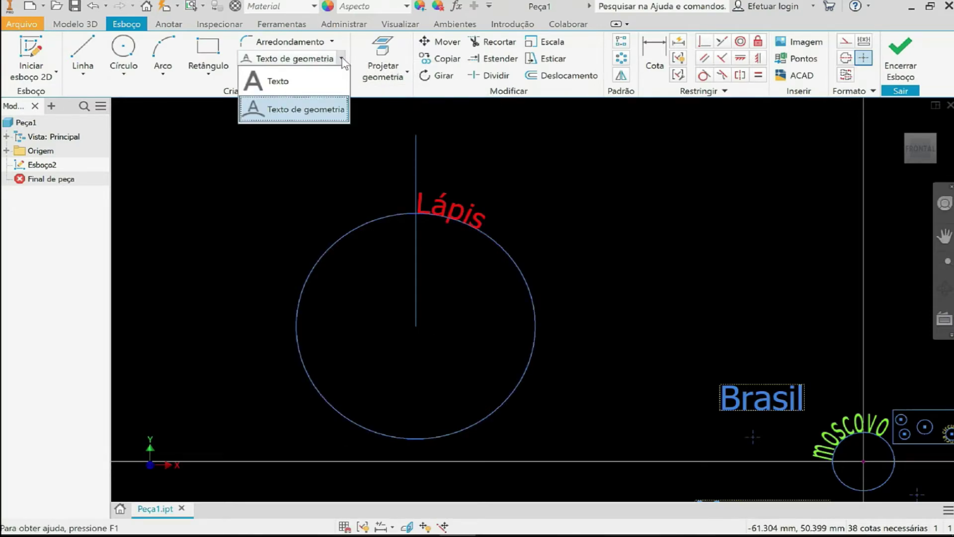
click(316, 110)
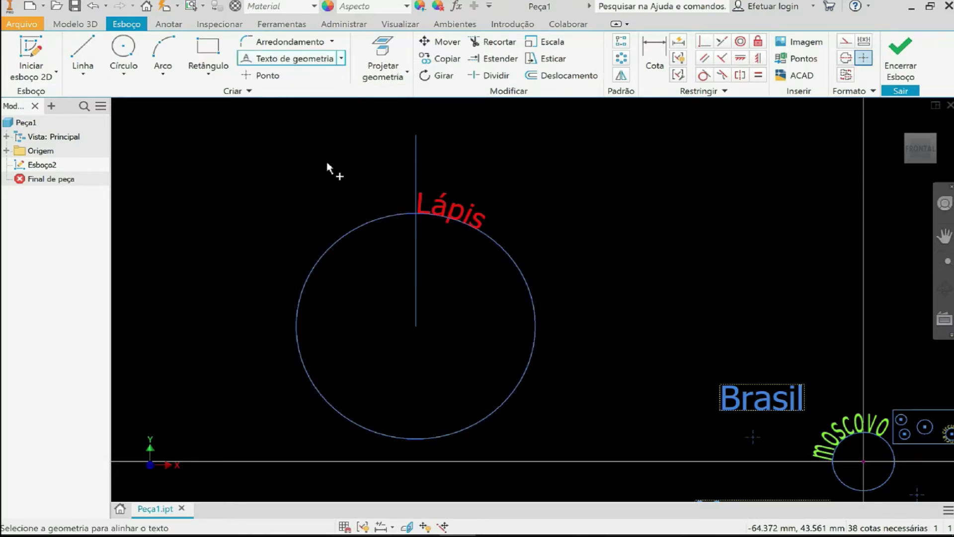
click(348, 234)
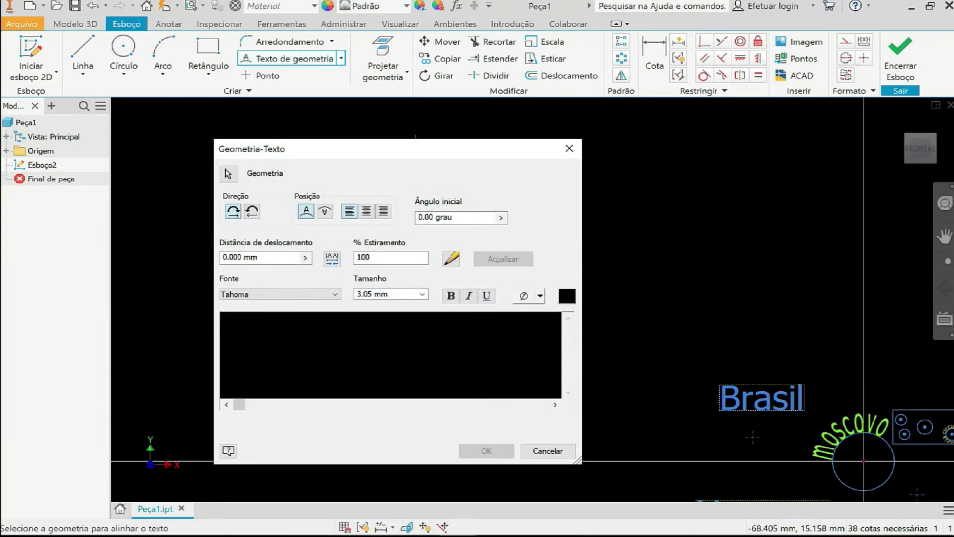
click(566, 299)
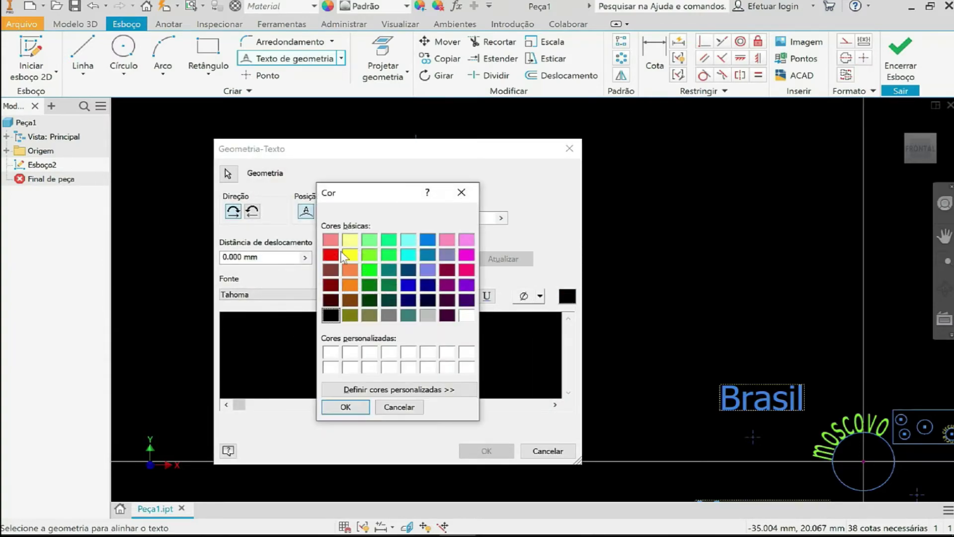
click(408, 254)
click(343, 406)
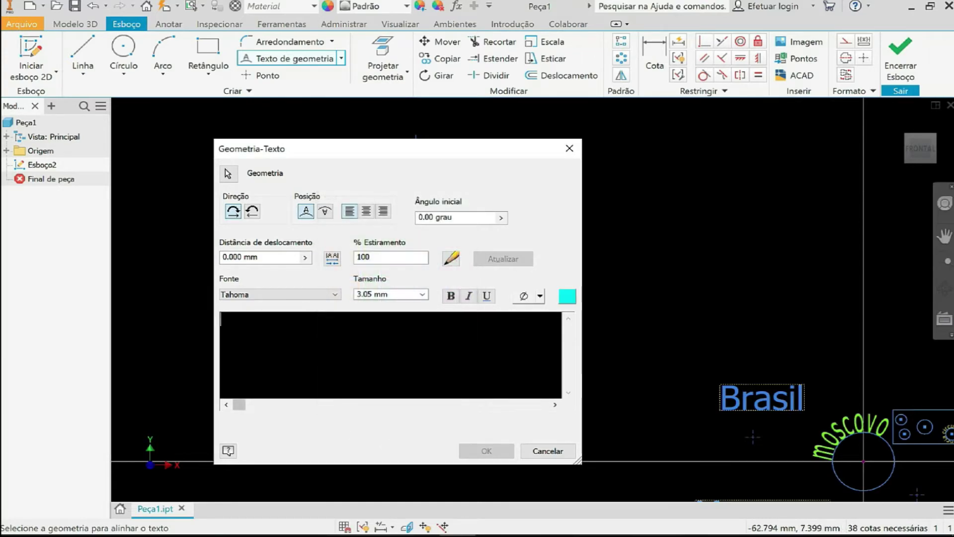
click(221, 330)
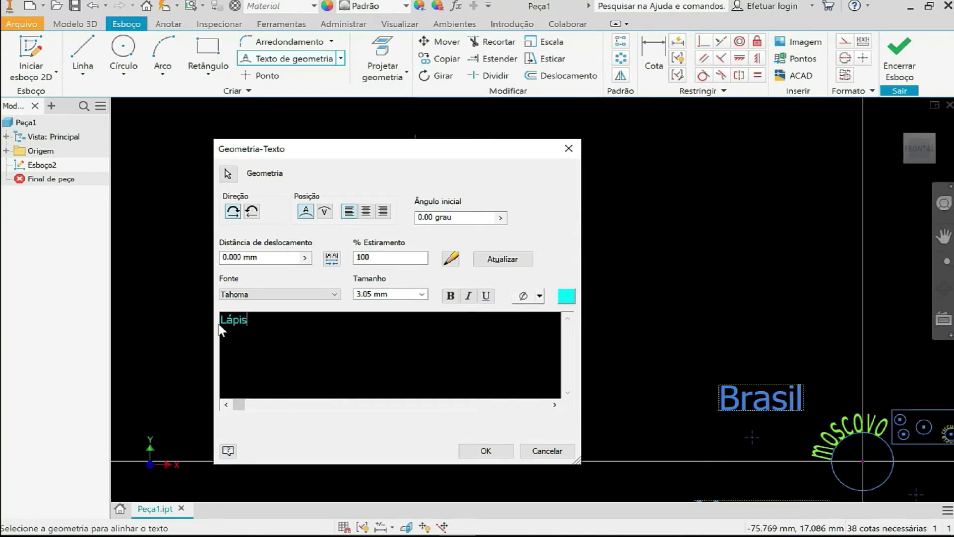
click(495, 452)
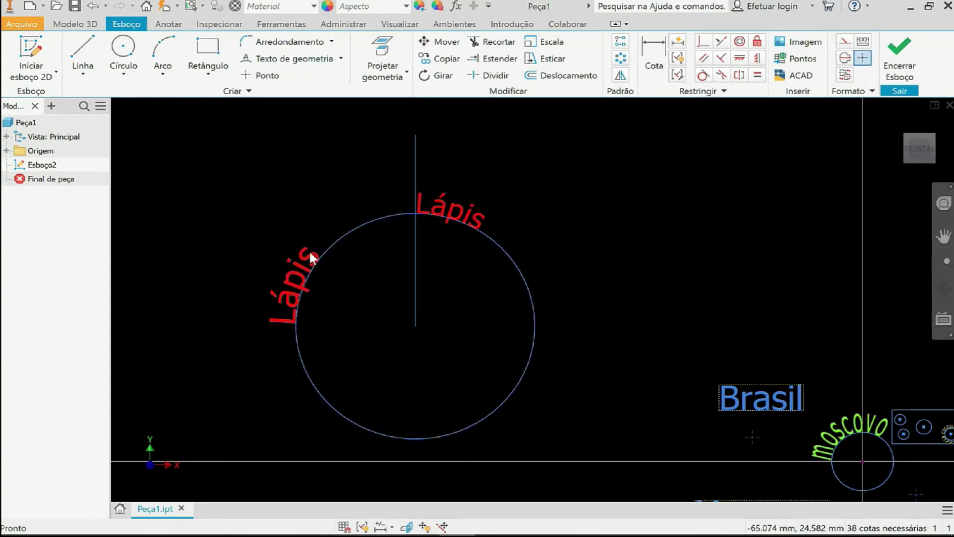
Set the start angle of the new cyan geometry text "Lápis" to 30 degrees
double_click(298, 282)
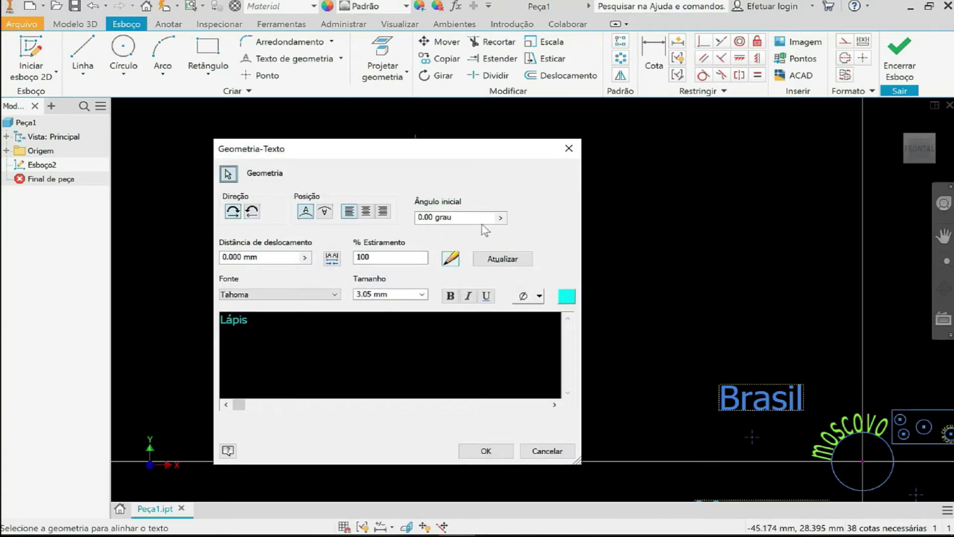
click(431, 219)
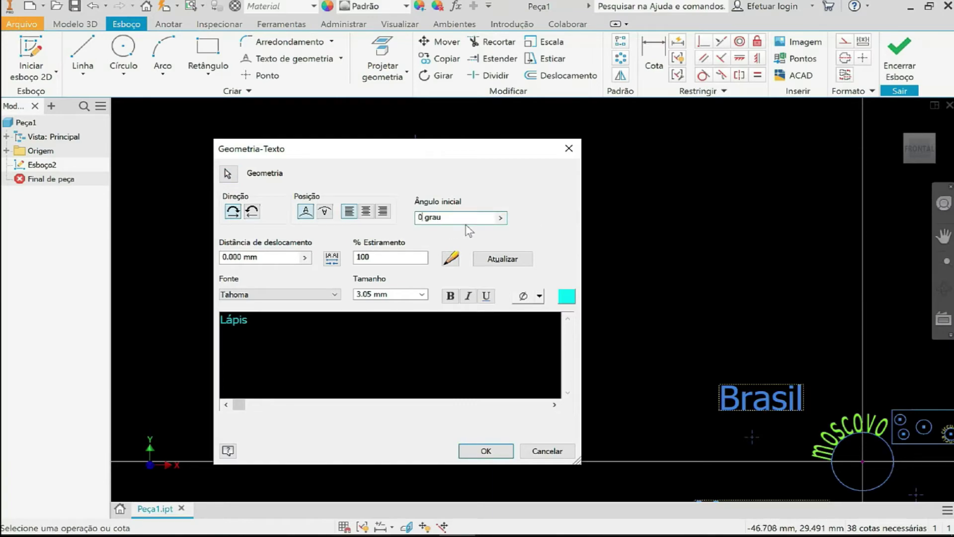
text(30)
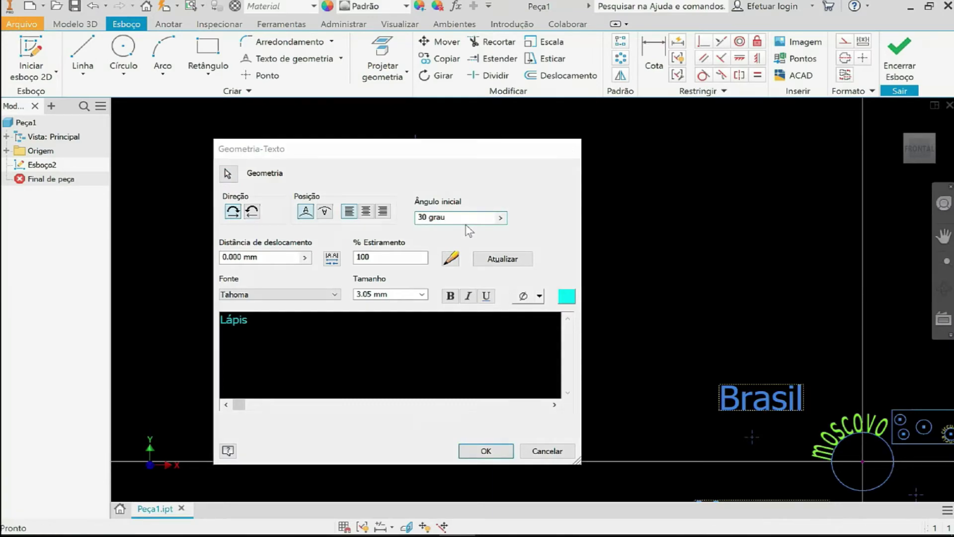
key(Return)
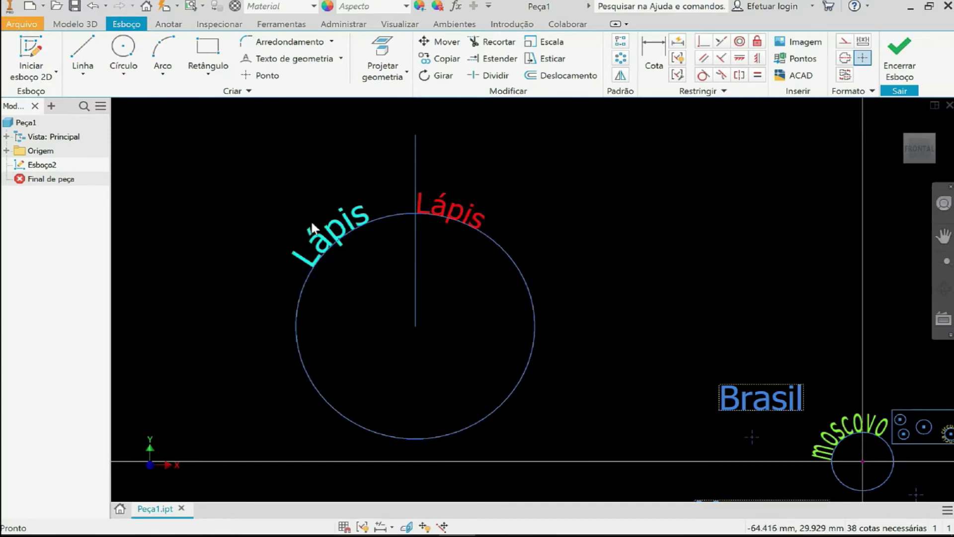
Draw a 20 mm line from the large circle's centre at 150 degrees, and check the cyan text's start angle without changing it
key(l)
key(Escape)
click(307, 265)
click(82, 50)
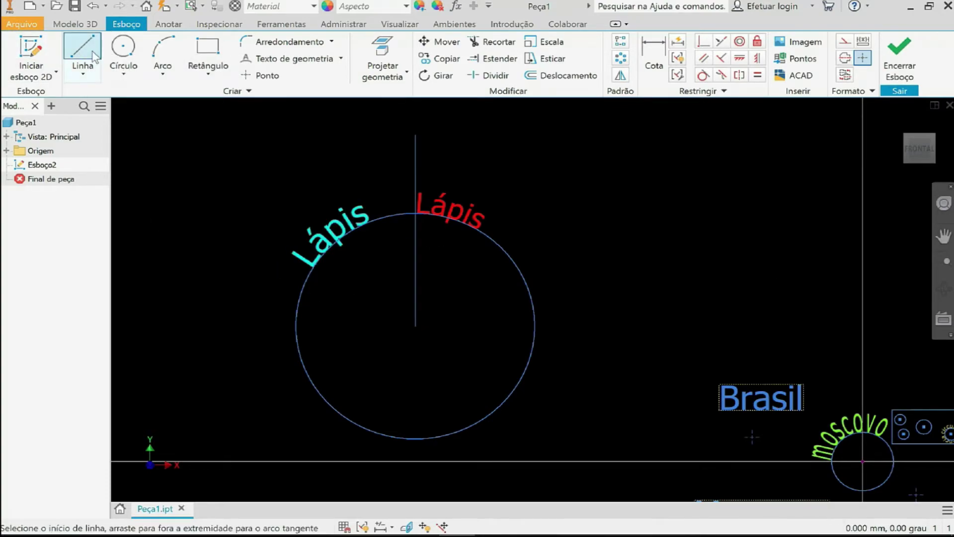
click(414, 326)
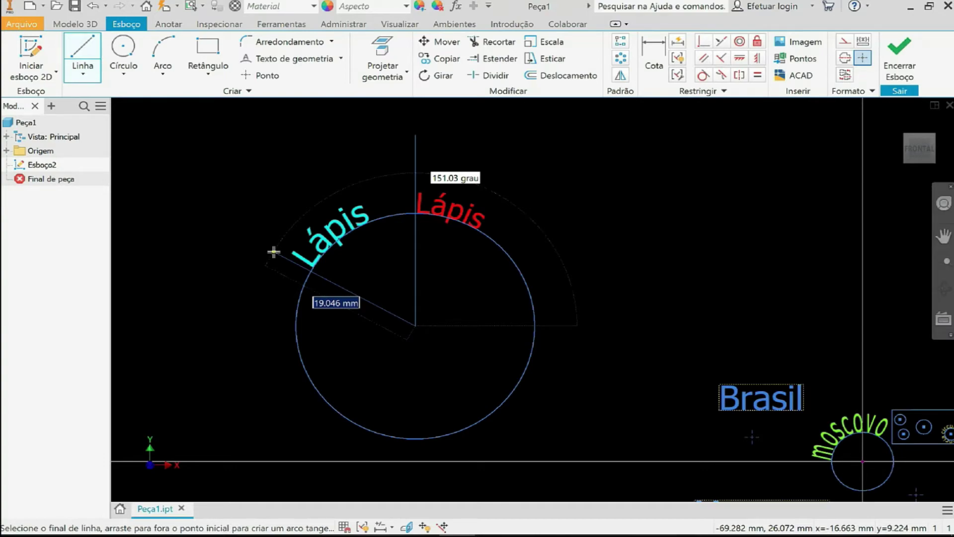
text(0)
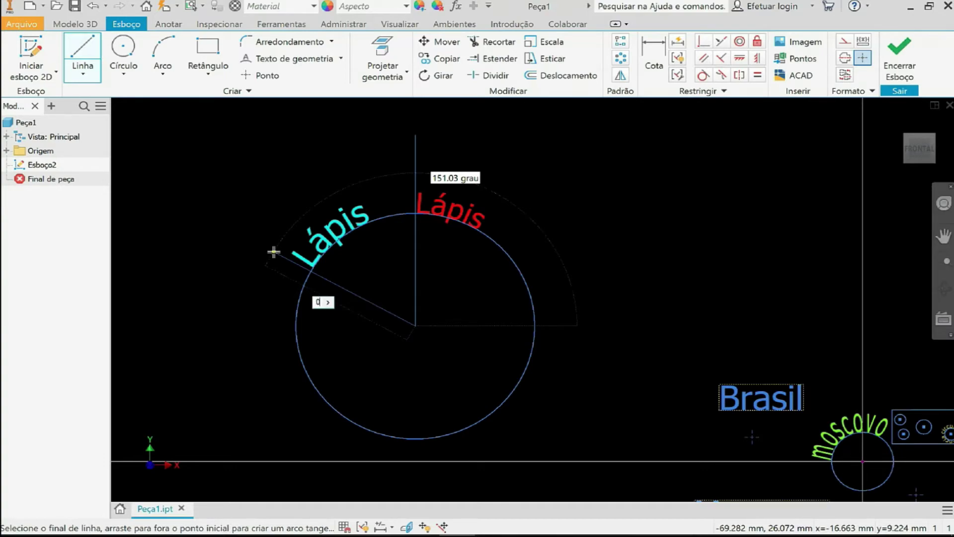
key(Tab)
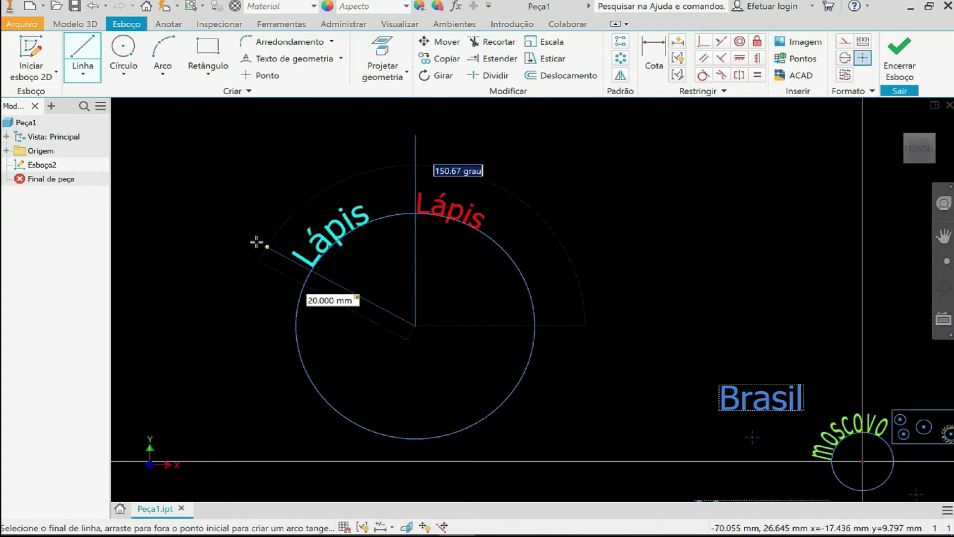
text(1)
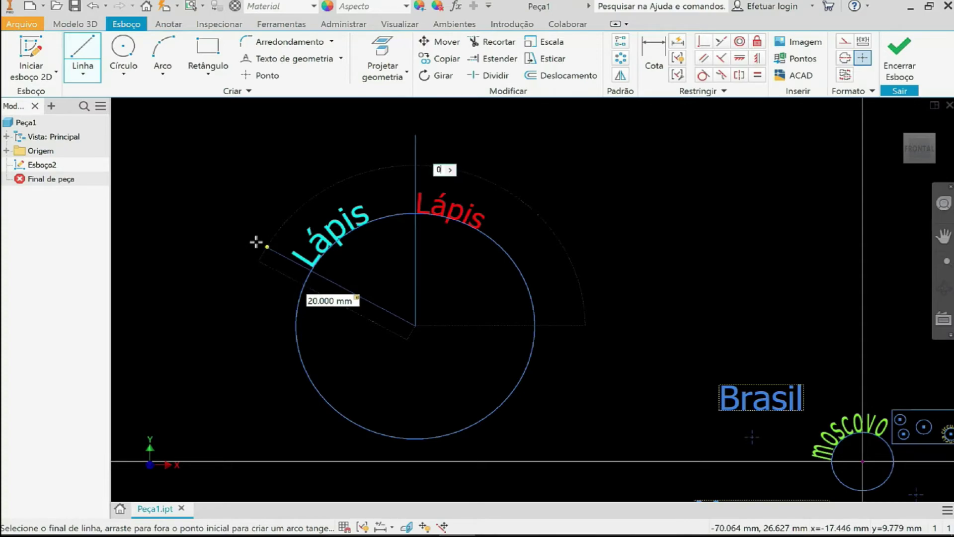
text(50)
key(Return)
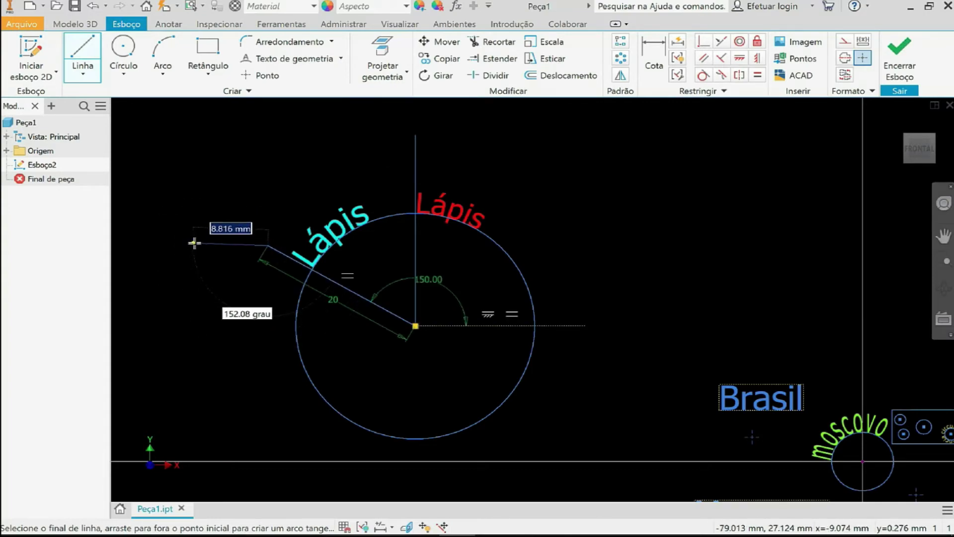
key(Escape)
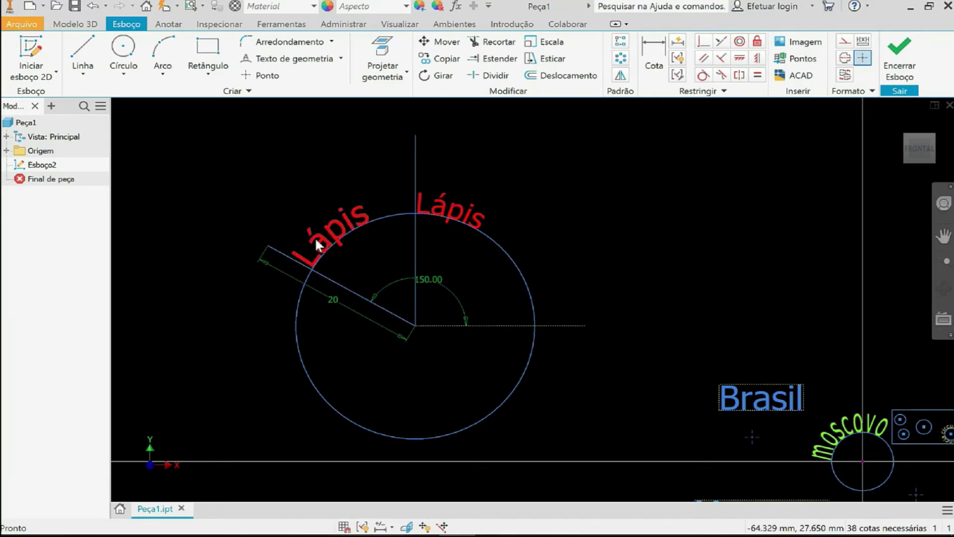
double_click(318, 242)
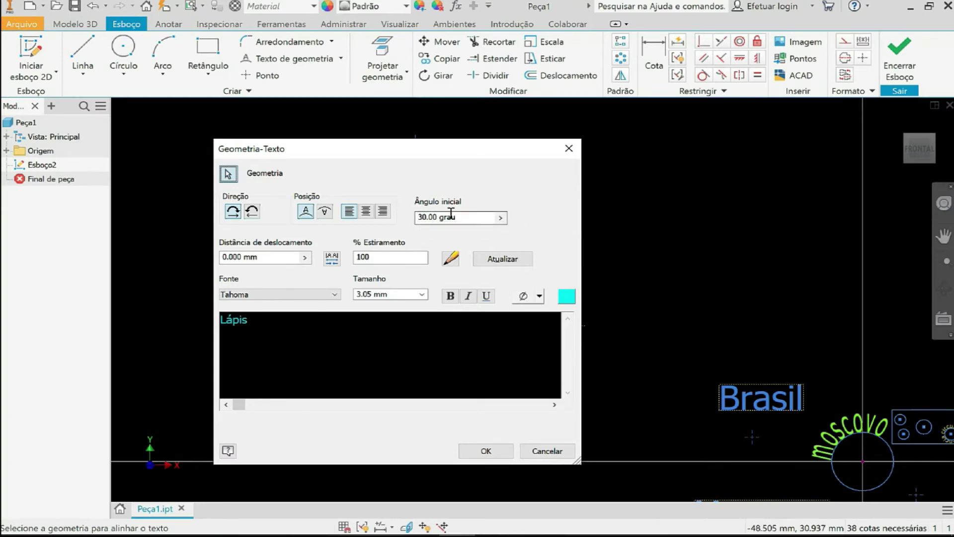
click(569, 149)
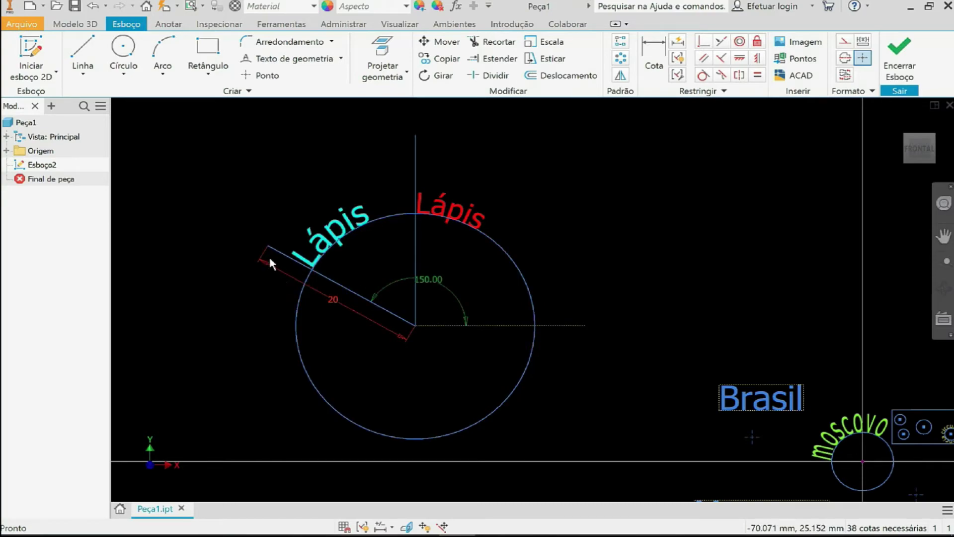
Draw a horizontal line from where the 20 mm line crosses the large circle, passing through the circle and ending beyond its right side
click(77, 48)
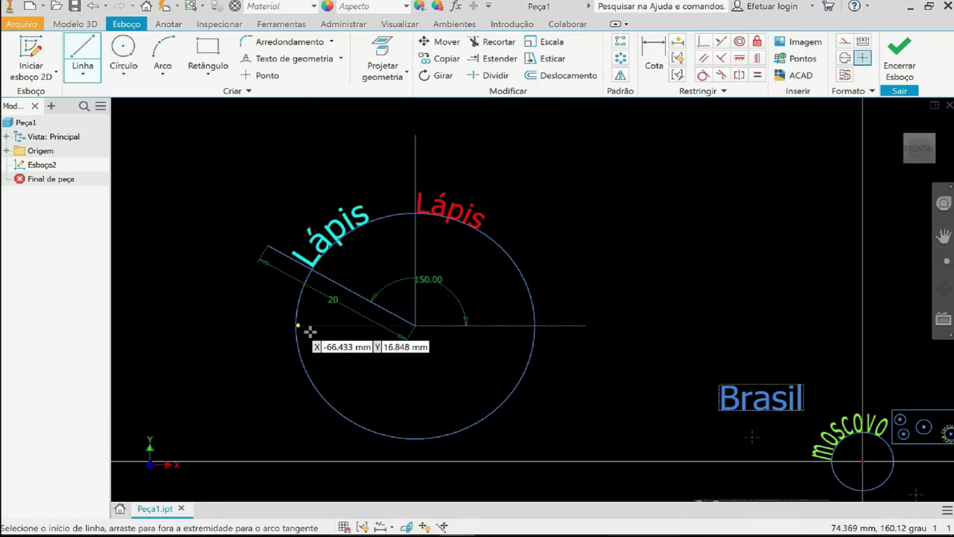
click(311, 271)
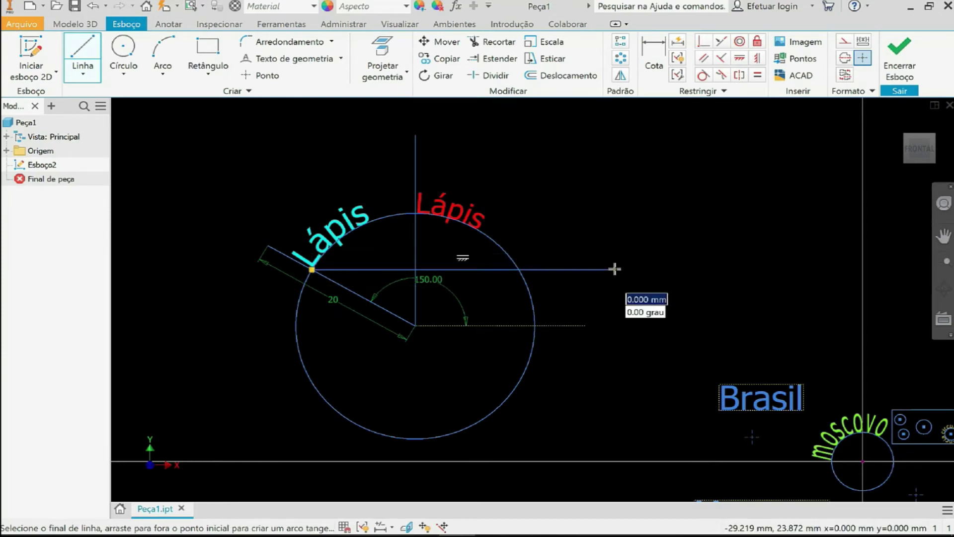
click(644, 272)
key(Escape)
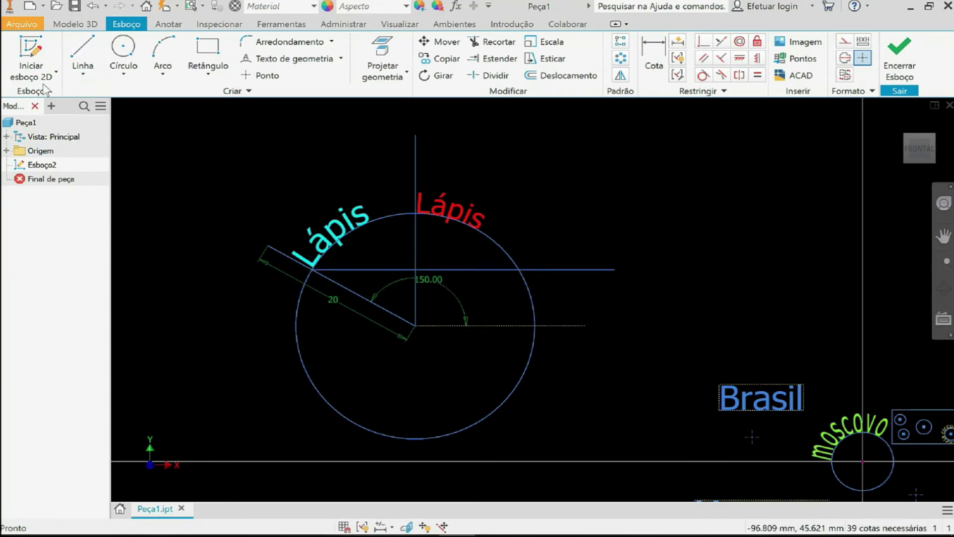
Draw a line about 14 mm long at 30 degrees from the circle's centre to the right intersection of the horizontal line and the circle
click(416, 329)
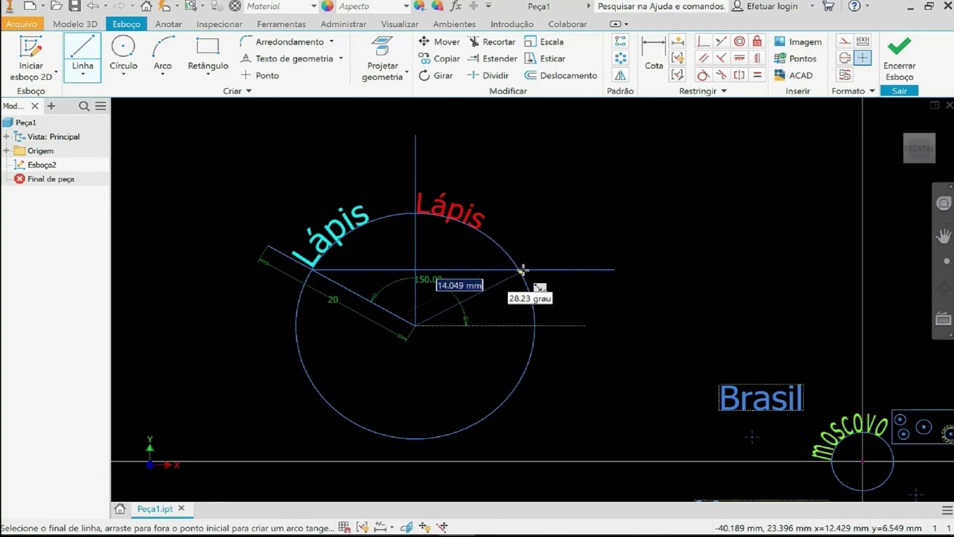
scroll(519, 270, down, 5)
scroll(518, 270, up, 7)
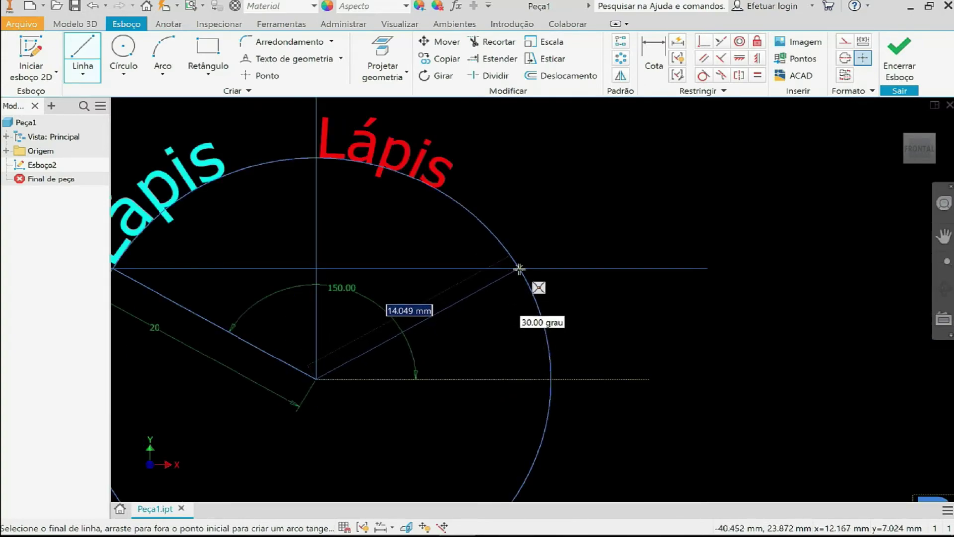
click(518, 269)
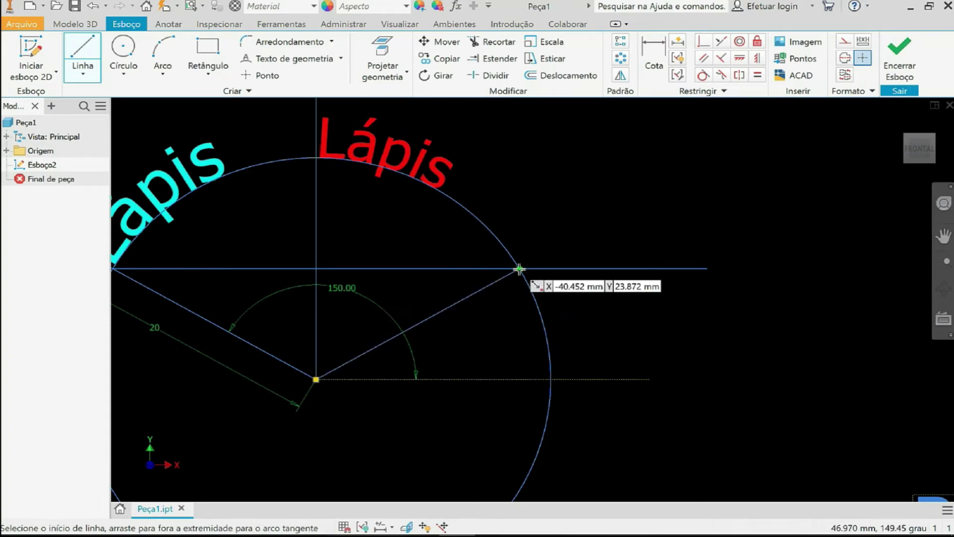
Draw a two-point rectangle in the empty area right of the large circle, above the text "Brasil"
scroll(518, 269, up, 3)
scroll(519, 269, down, 4)
mouse_move(519, 269)
middle_down()
mouse_move(614, 245)
mouse_move(631, 270)
mouse_move(620, 309)
middle_up()
scroll(614, 246, down, 1)
scroll(620, 309, down, 2)
middle_drag(689, 254, 693, 240)
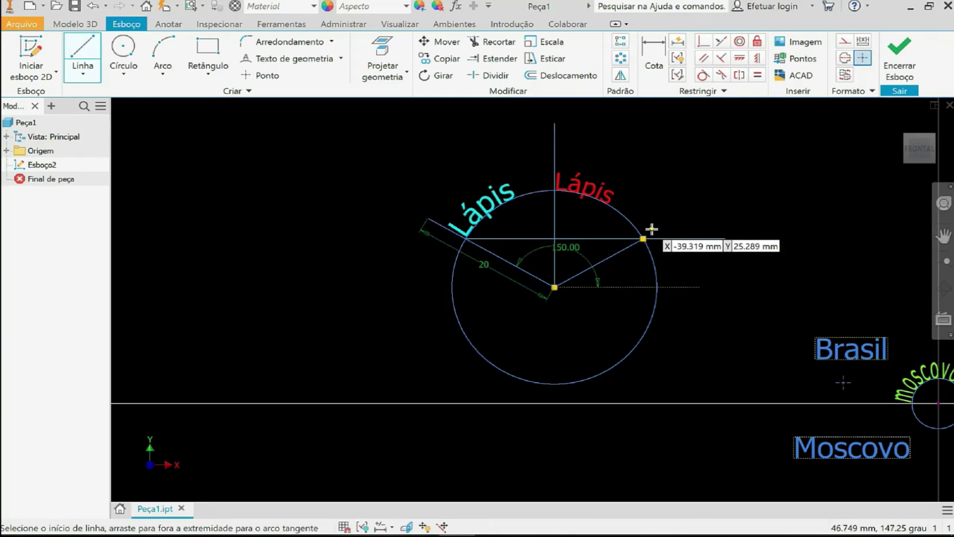
middle_drag(611, 219, 420, 206)
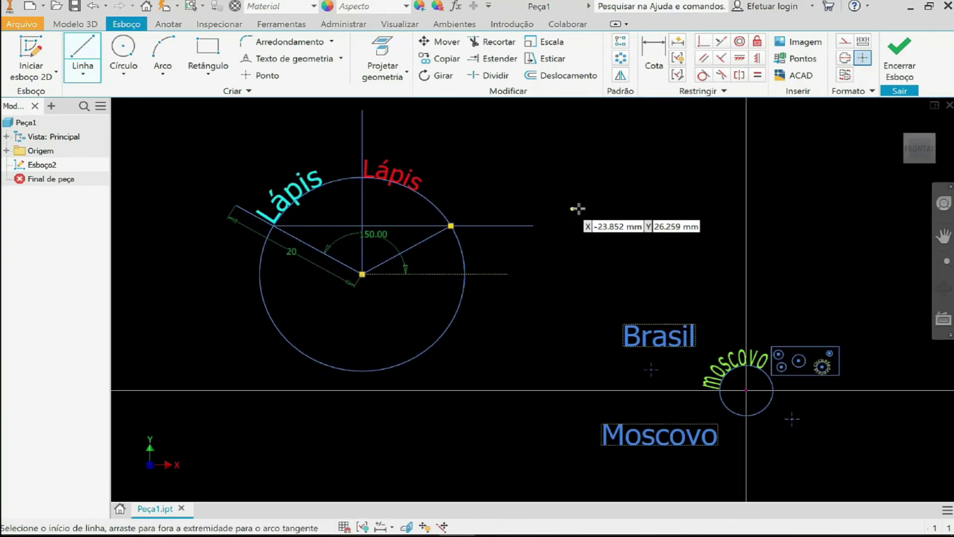
middle_drag(650, 264, 567, 258)
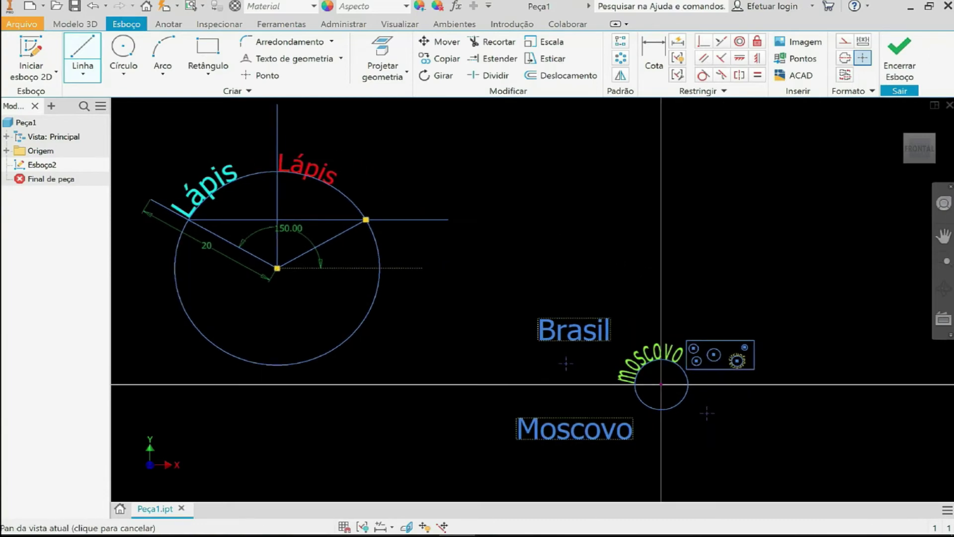
scroll(517, 283, down, 2)
scroll(520, 286, up, 2)
mouse_move(519, 286)
middle_down()
mouse_move(547, 273)
mouse_move(536, 305)
mouse_move(507, 280)
middle_up()
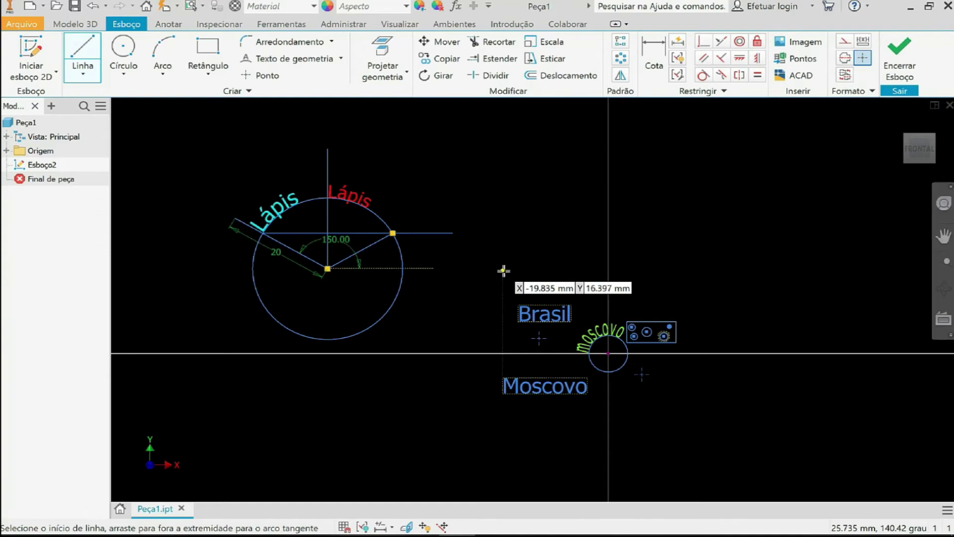
mouse_move(417, 192)
middle_down()
mouse_move(528, 205)
mouse_move(457, 200)
middle_up()
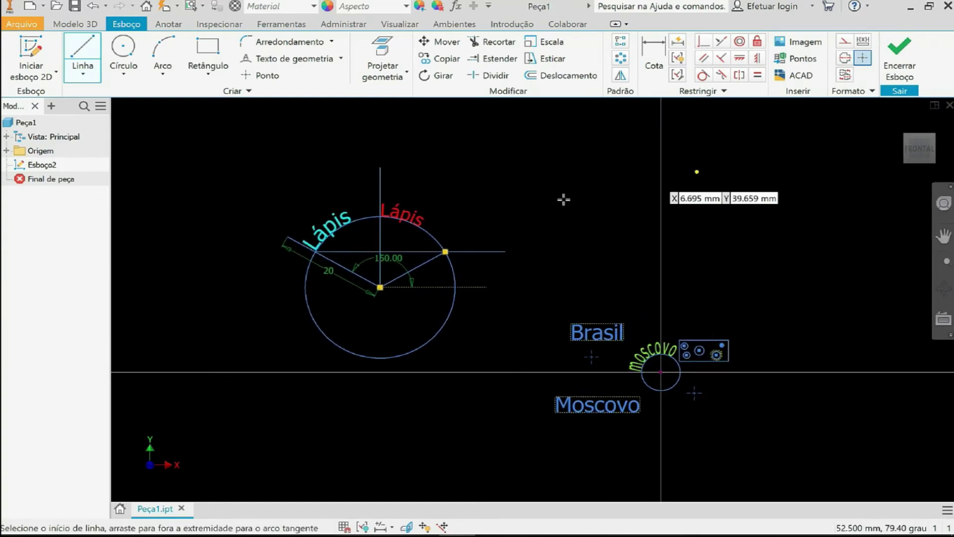
click(540, 172)
click(640, 237)
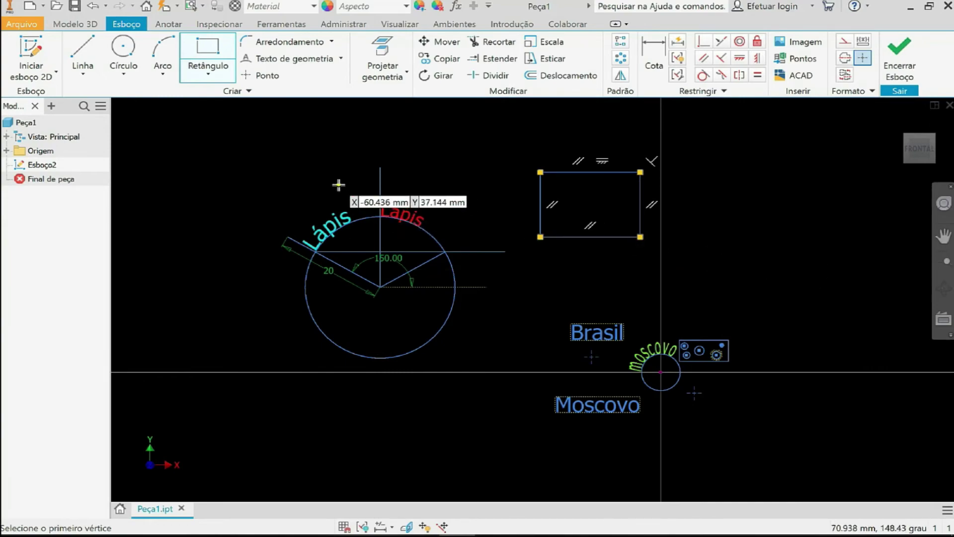
key(Escape)
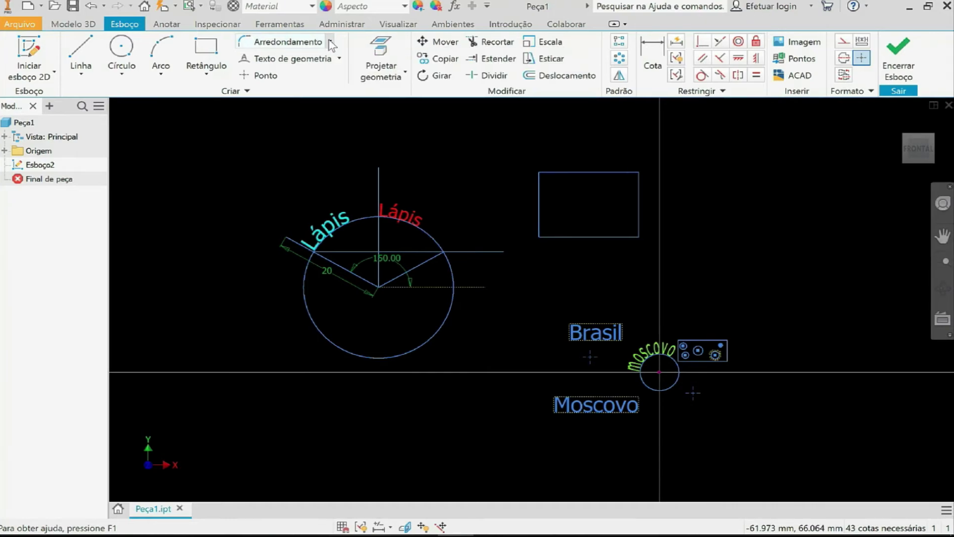
Fillet the rectangle's upper-left corner with a 2 mm radius
click(331, 43)
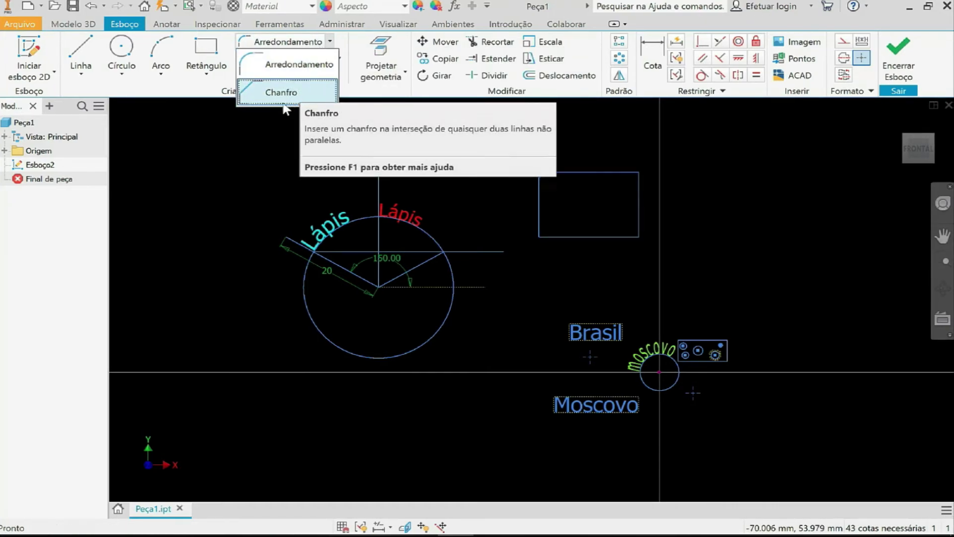
click(288, 61)
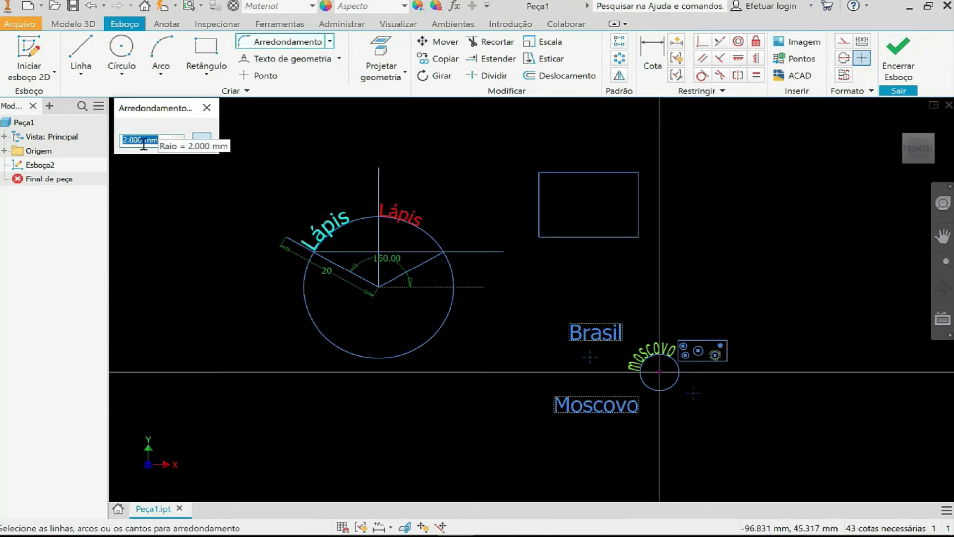
text(3)
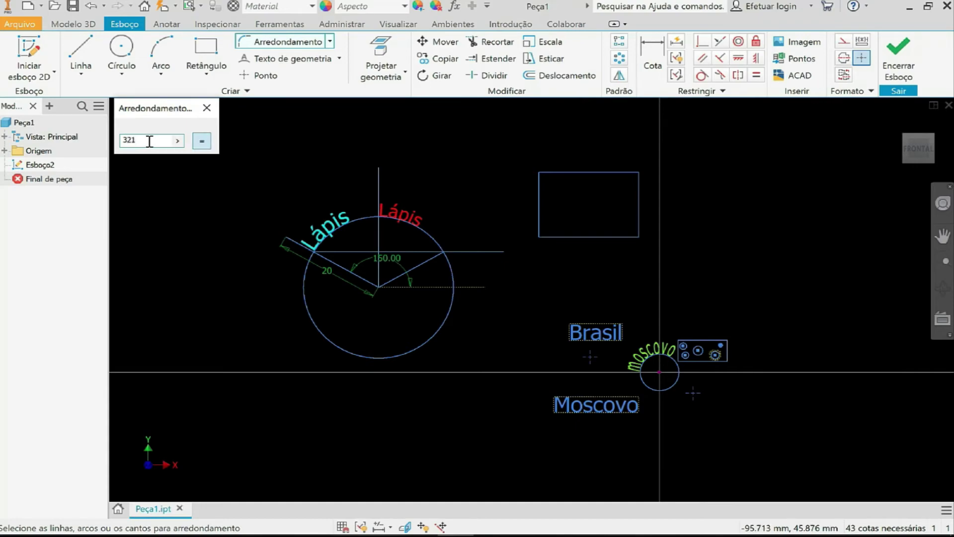
key(BackSpace)
text(2)
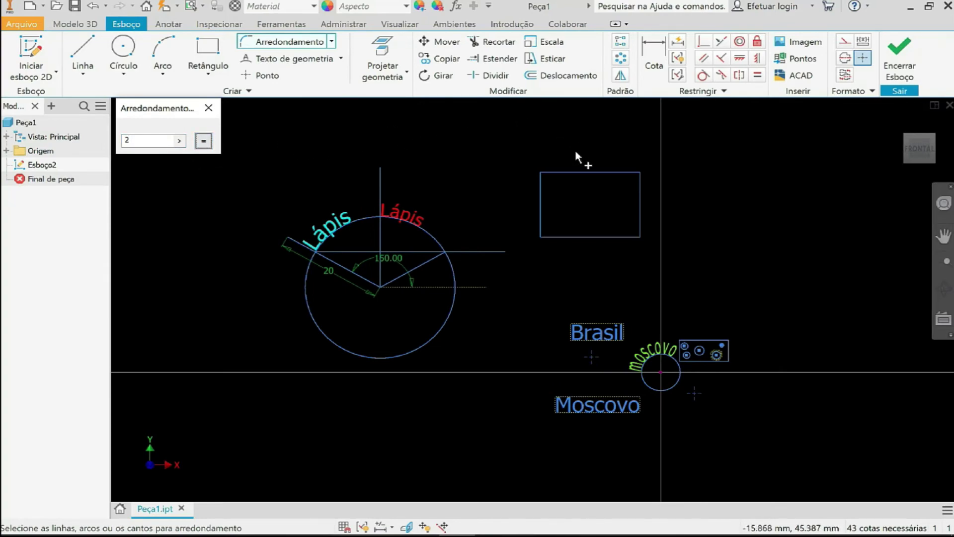
click(571, 172)
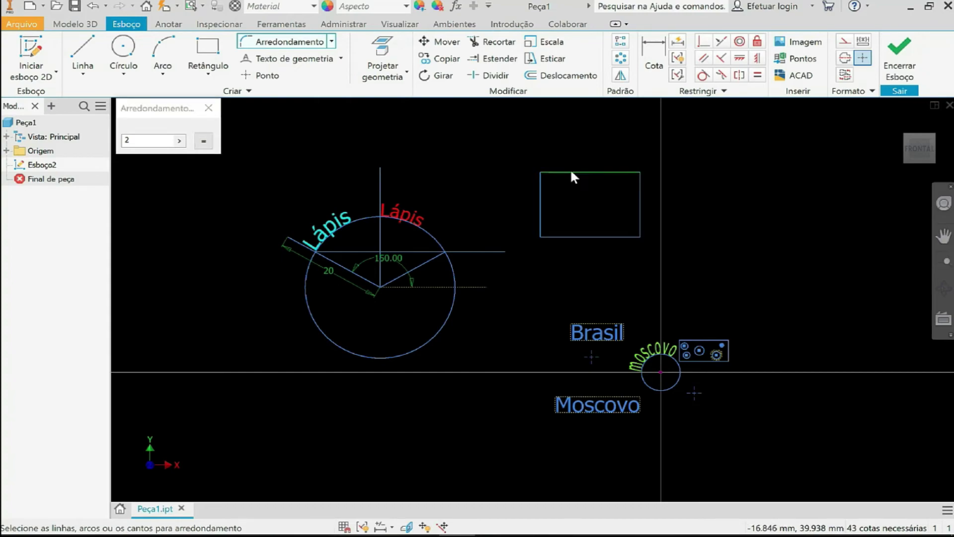
click(540, 202)
scroll(561, 148, up, 4)
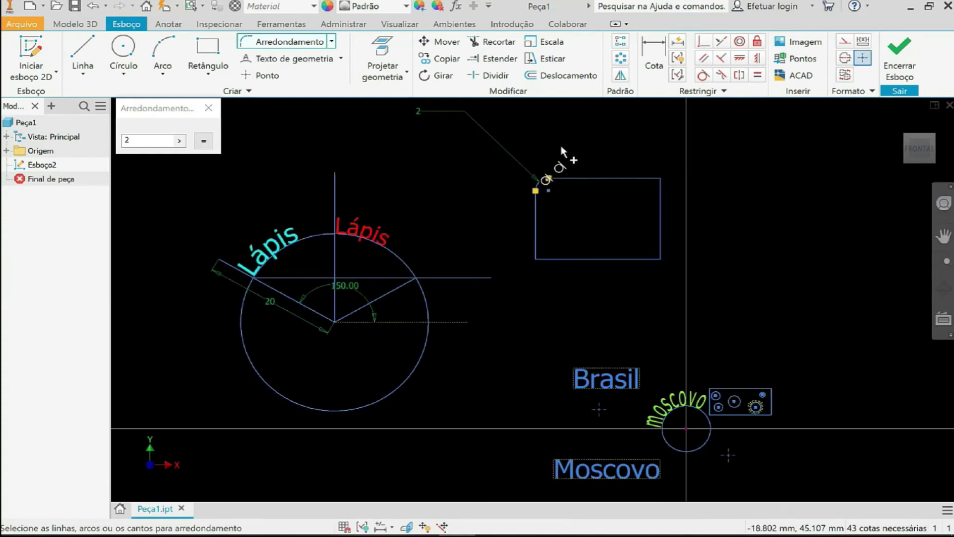
middle_drag(555, 167, 654, 183)
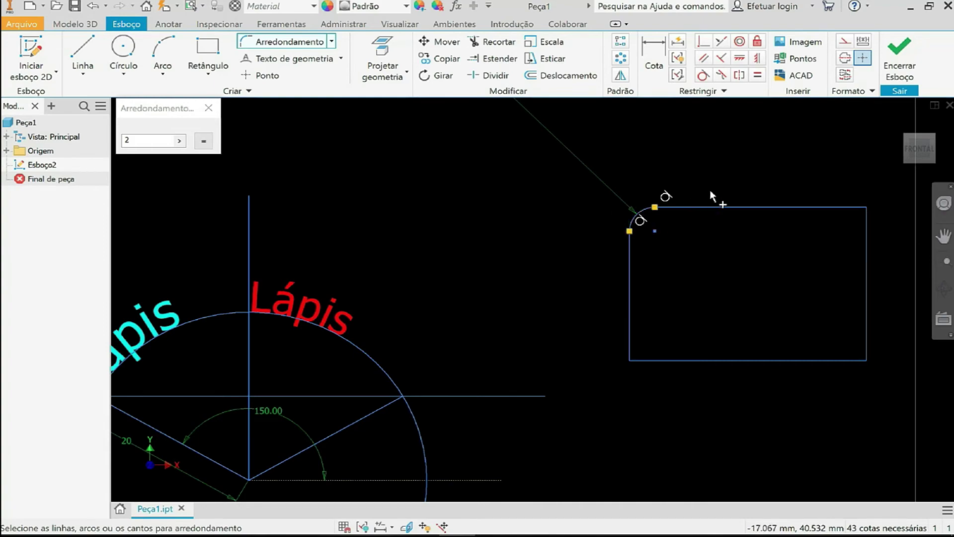
middle_drag(627, 169, 630, 243)
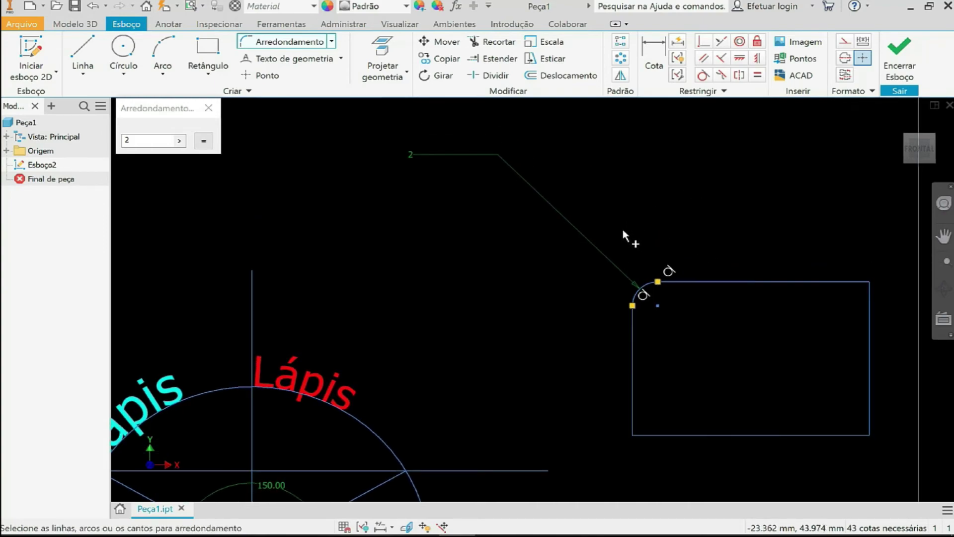
key(Escape)
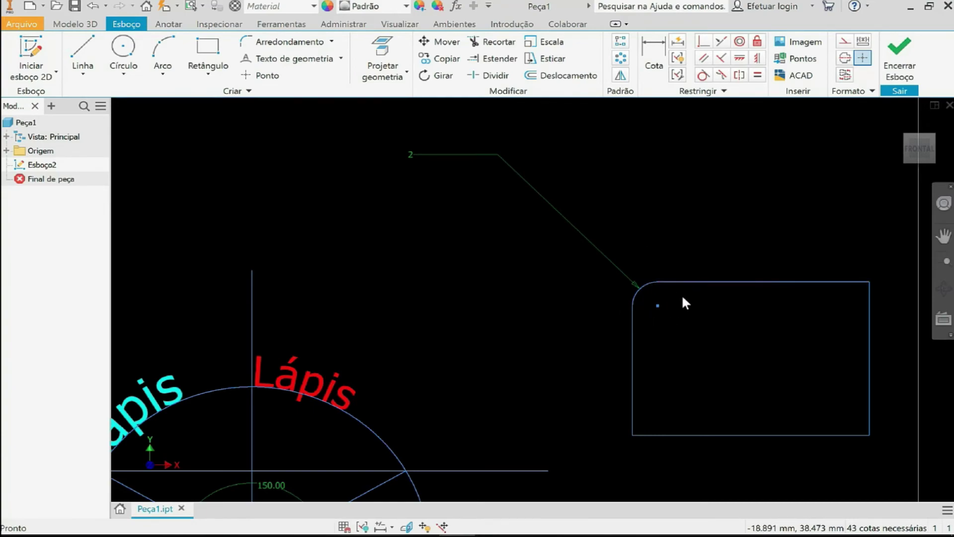
mouse_move(683, 297)
middle_down()
mouse_move(662, 265)
mouse_move(632, 164)
mouse_move(627, 213)
mouse_move(629, 199)
mouse_move(653, 231)
middle_up()
scroll(662, 242, down, 1)
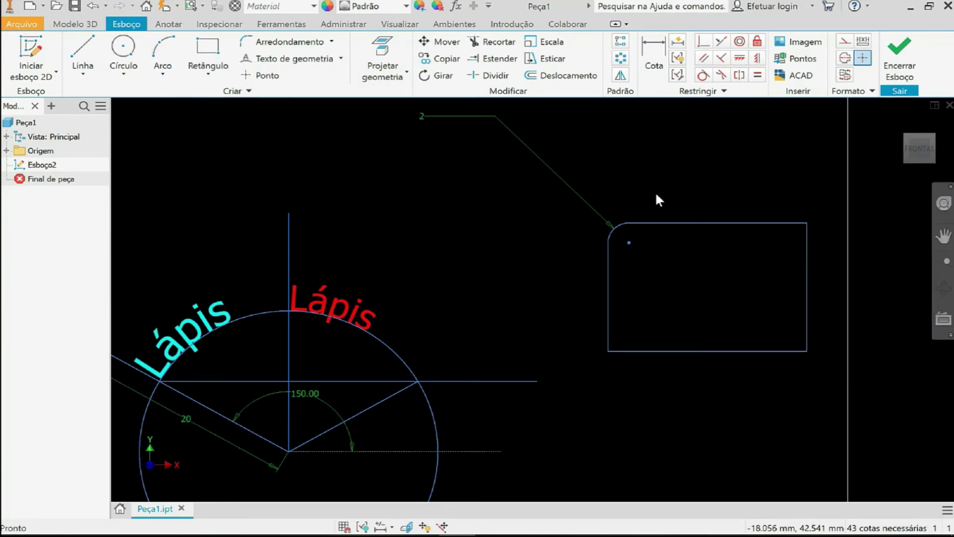
Chamfer the rectangle's upper-right corner using the equal-distance option with a distance of 2 mm
key(ctrl+z)
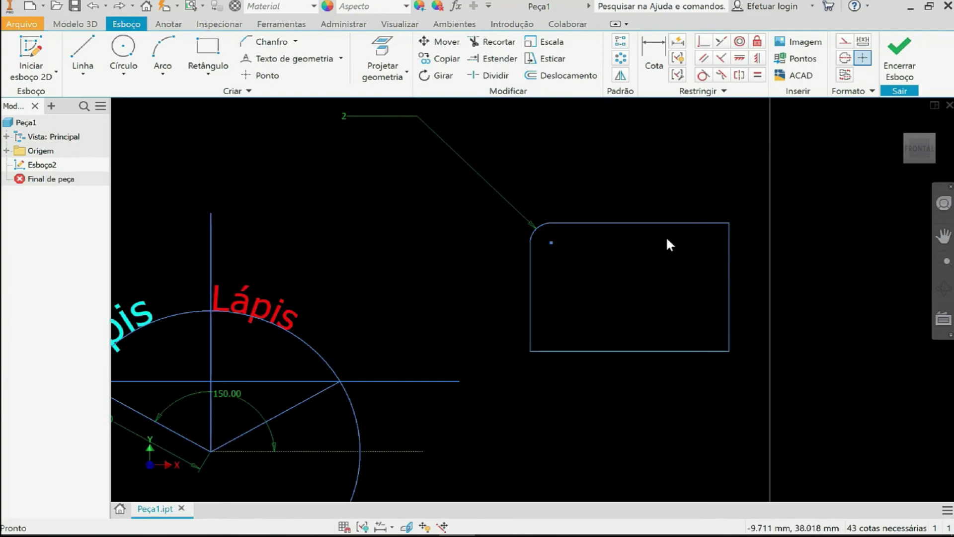
click(295, 41)
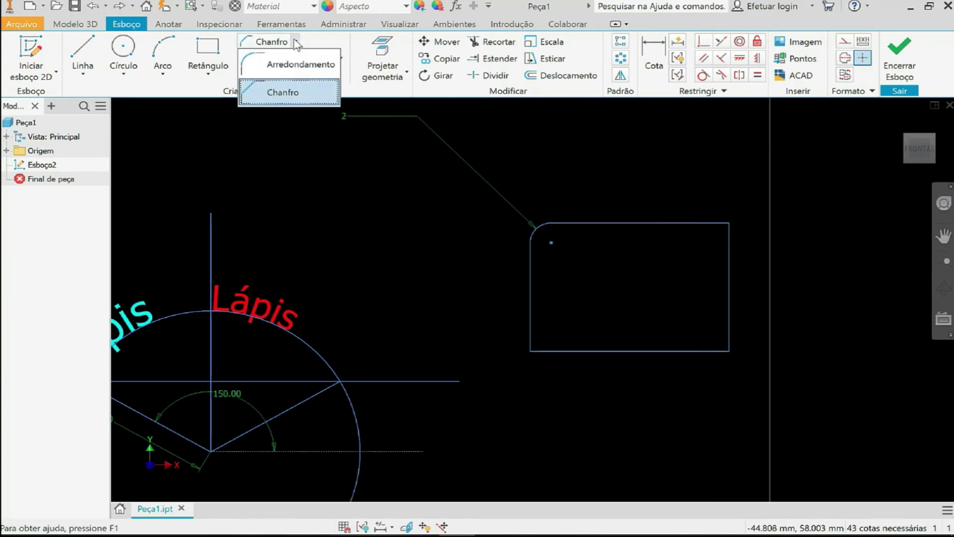
click(298, 94)
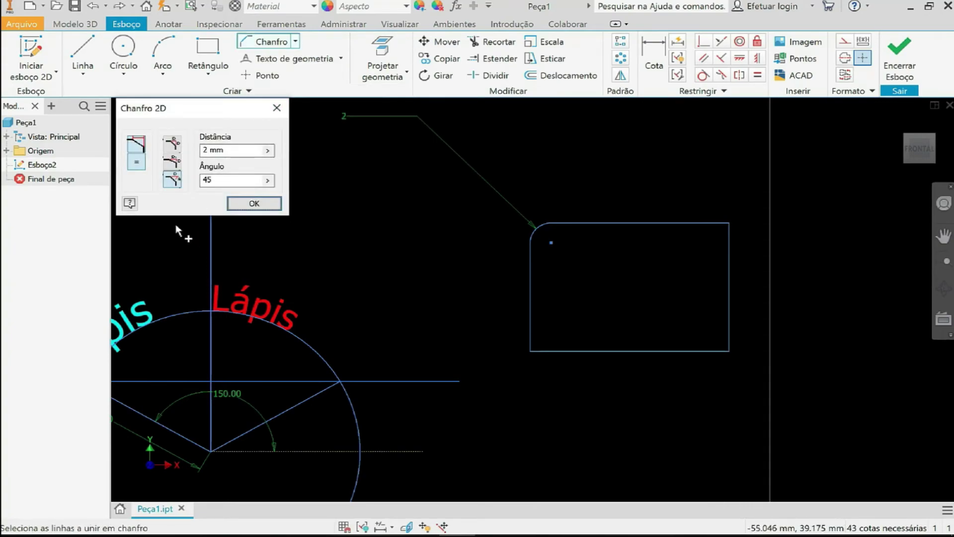
click(172, 143)
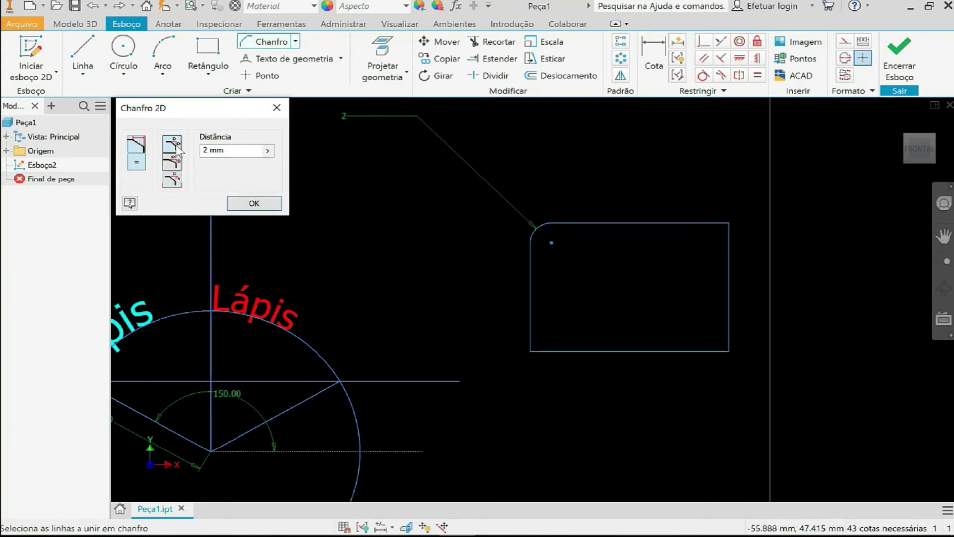
click(678, 220)
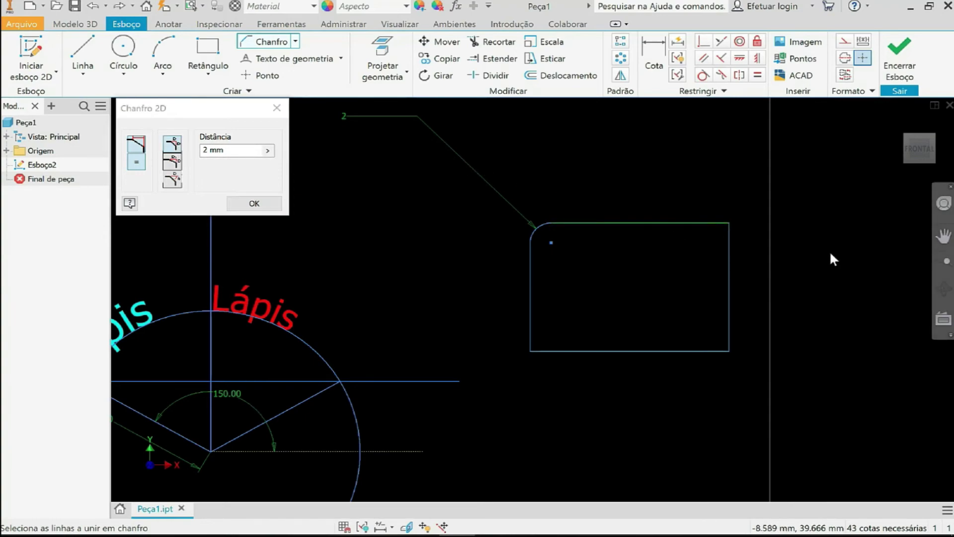
click(729, 264)
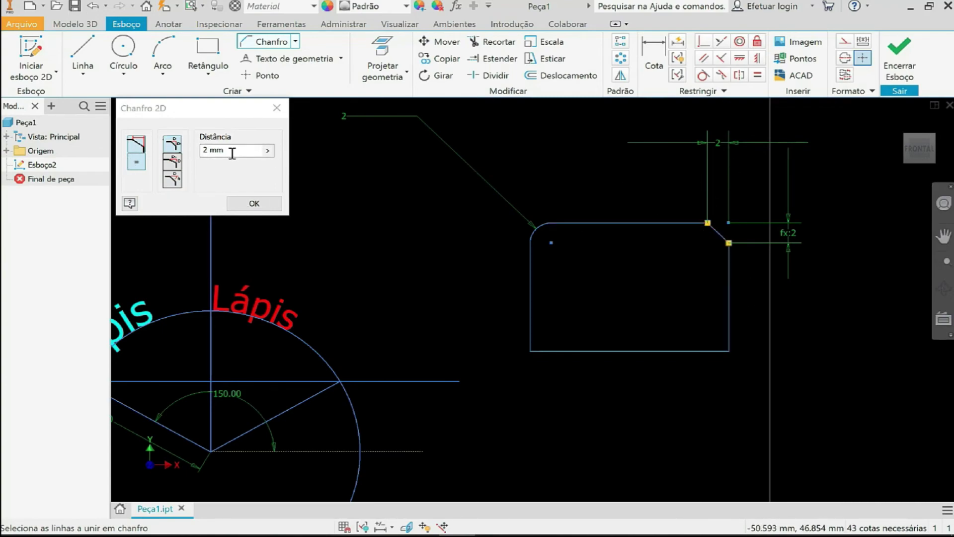
click(277, 108)
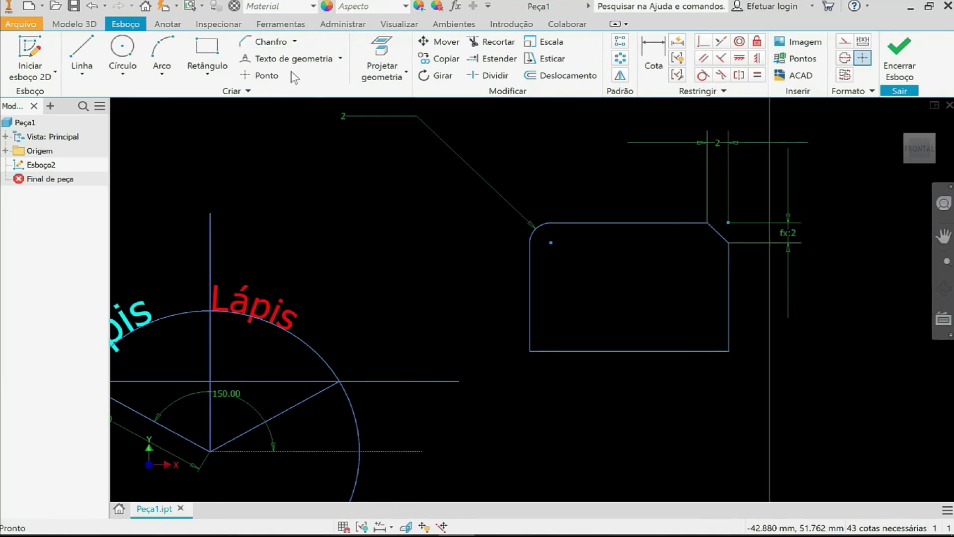
Chamfer the rectangle's lower-right corner with two distances, 4 mm along the right edge and 2 mm along the bottom edge
click(287, 41)
click(176, 163)
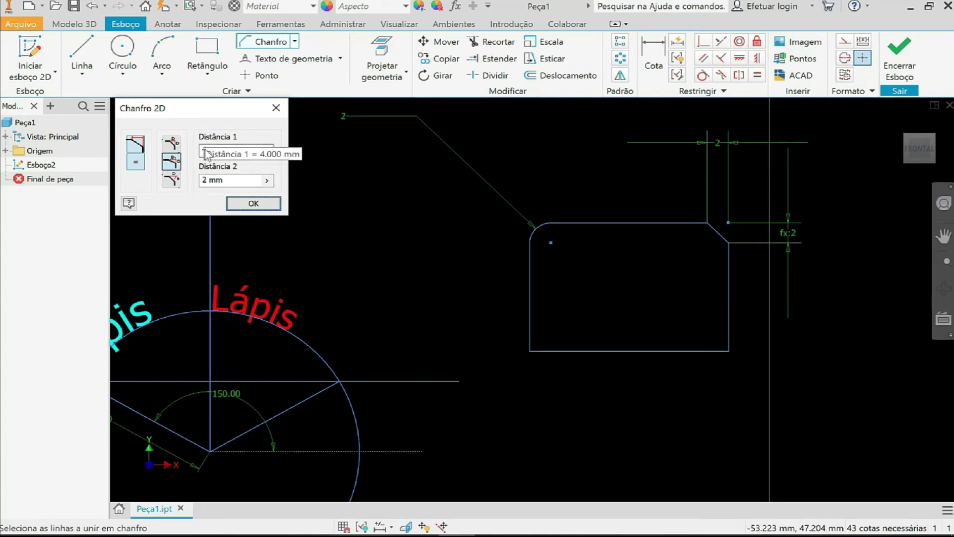
click(206, 150)
click(206, 150)
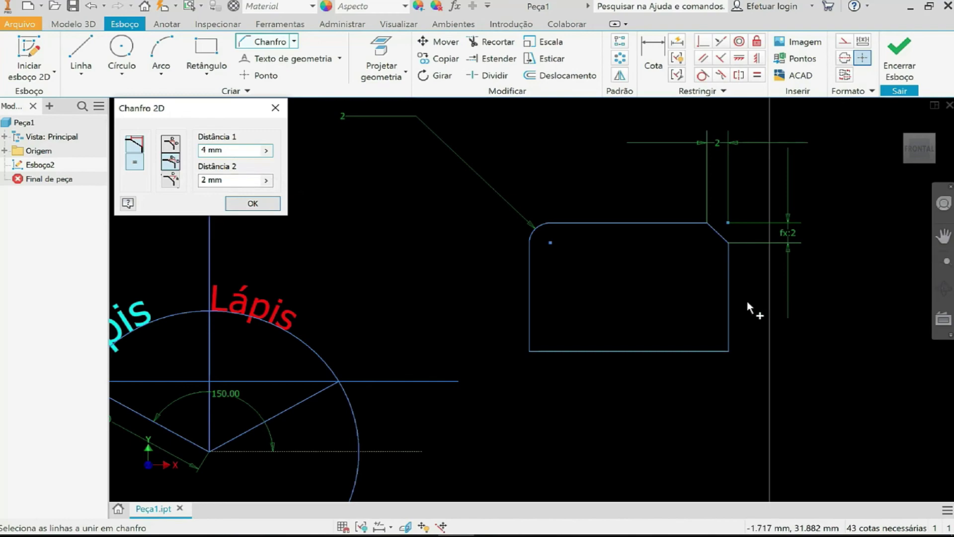
click(730, 312)
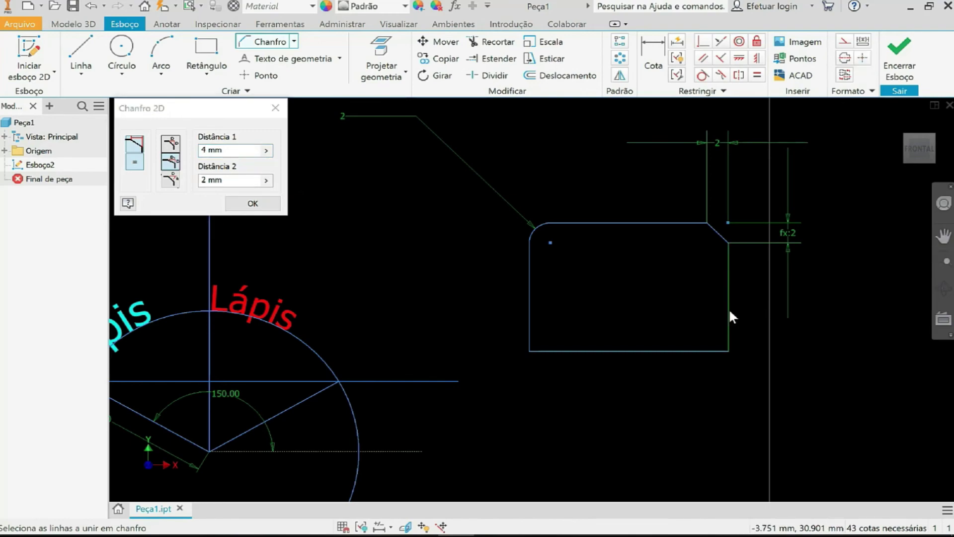
click(701, 351)
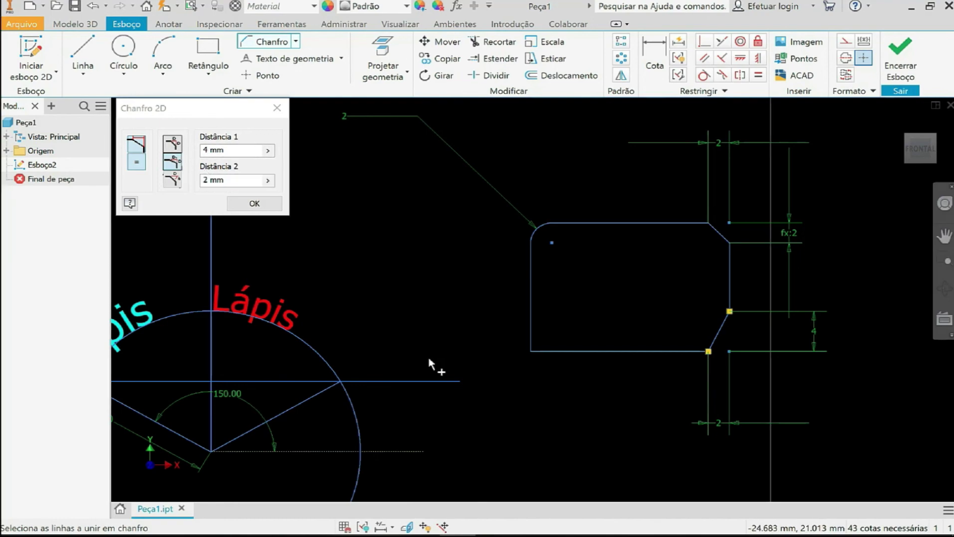
Chamfer the rectangle's lower-left corner by distance and angle, 3 mm along the left edge at 72 degrees
click(172, 180)
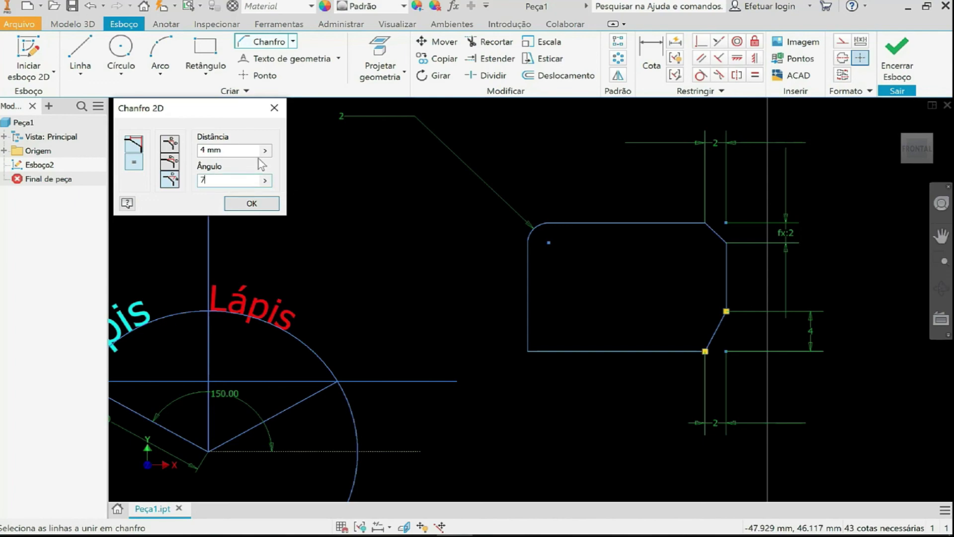
click(221, 150)
key(BackSpace)
text(3)
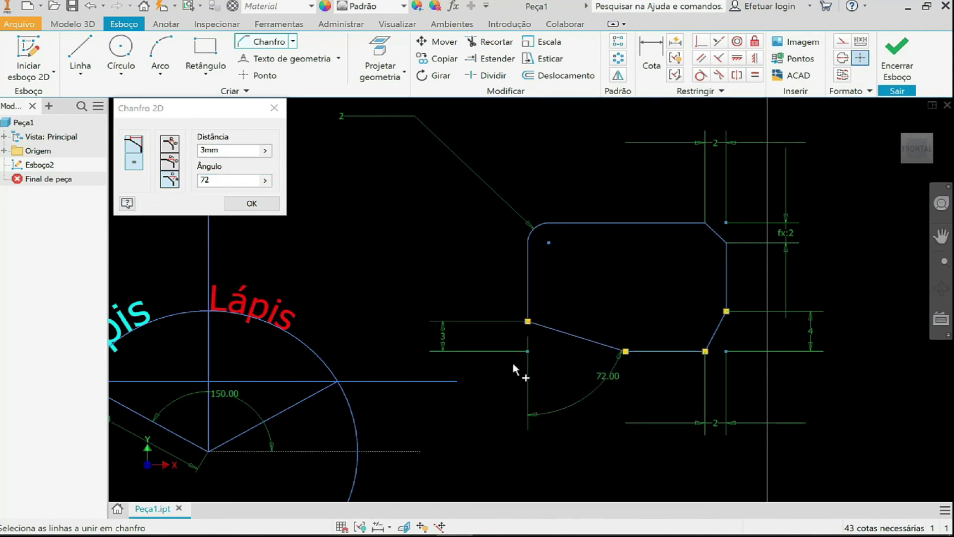
click(526, 316)
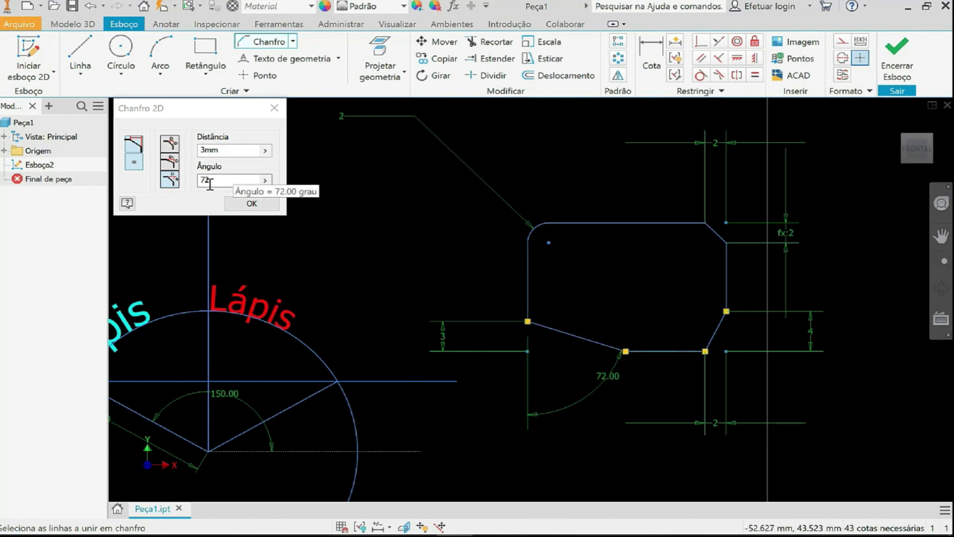
scroll(577, 319, down, 2)
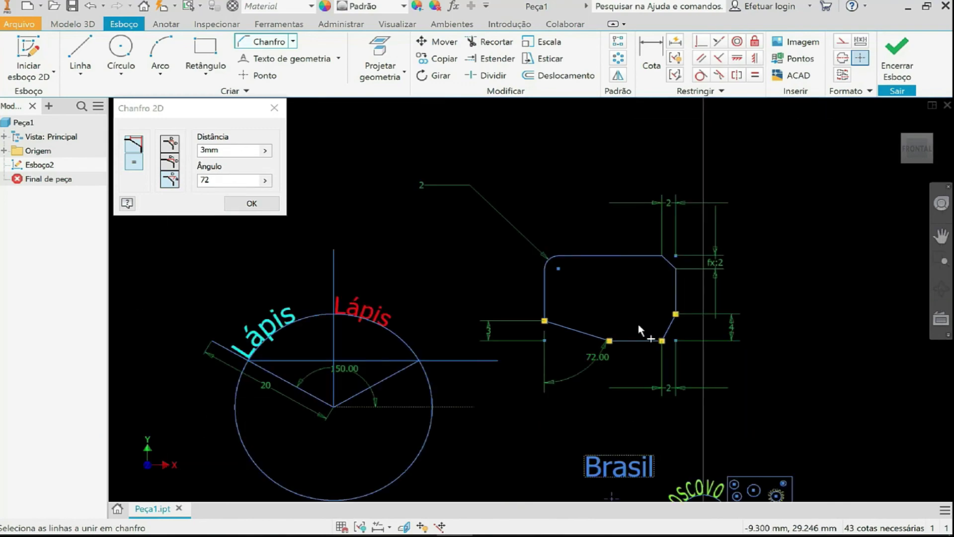
middle_drag(638, 325, 627, 249)
scroll(627, 252, up, 2)
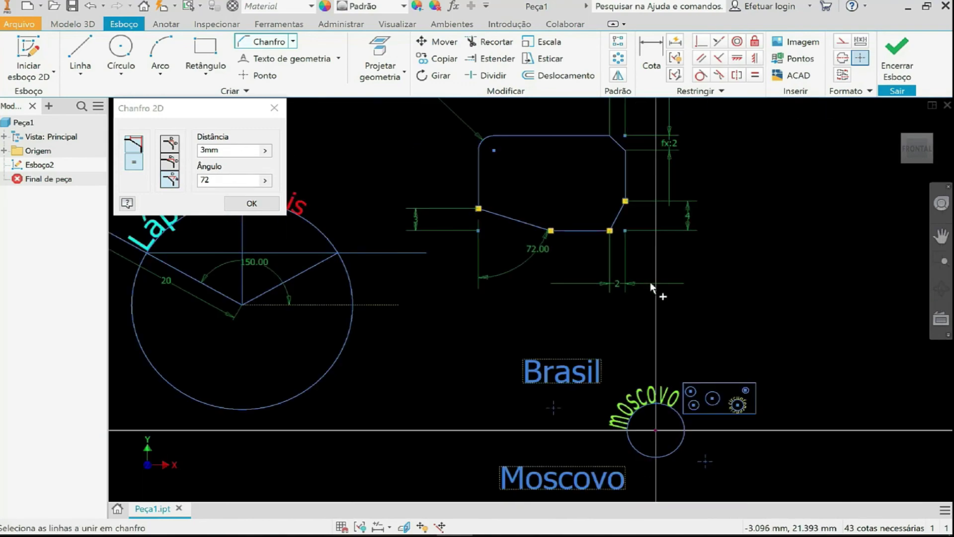
middle_drag(445, 252, 501, 302)
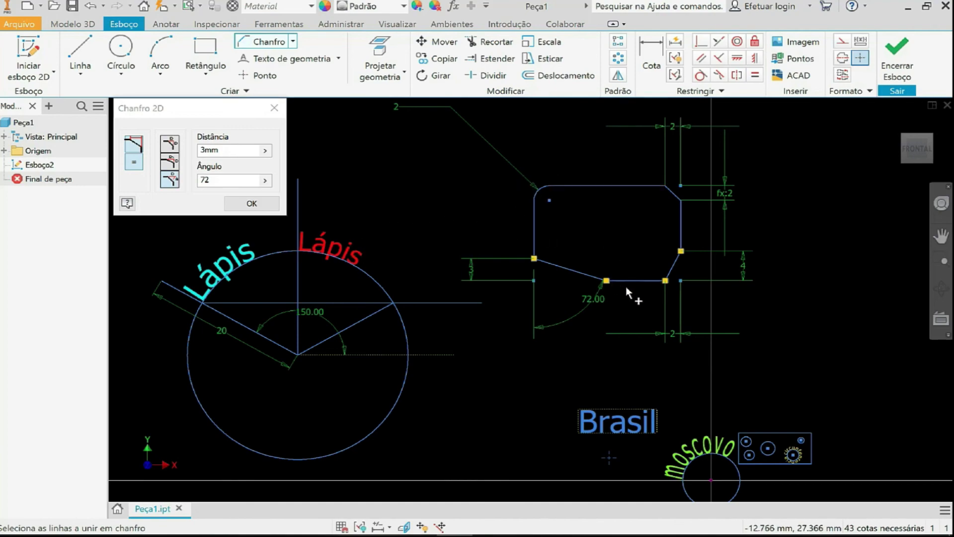
scroll(607, 314, down, 2)
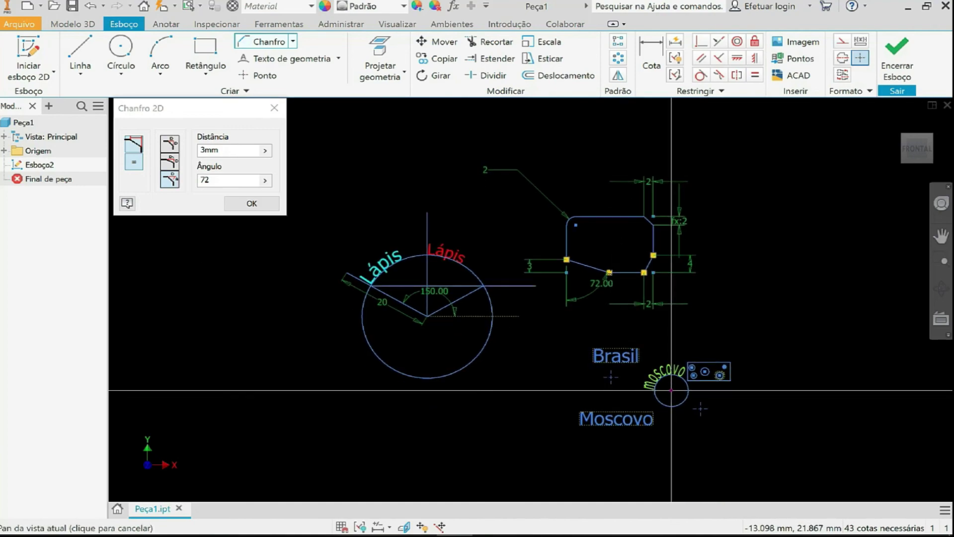
scroll(614, 249, up, 3)
scroll(613, 241, down, 3)
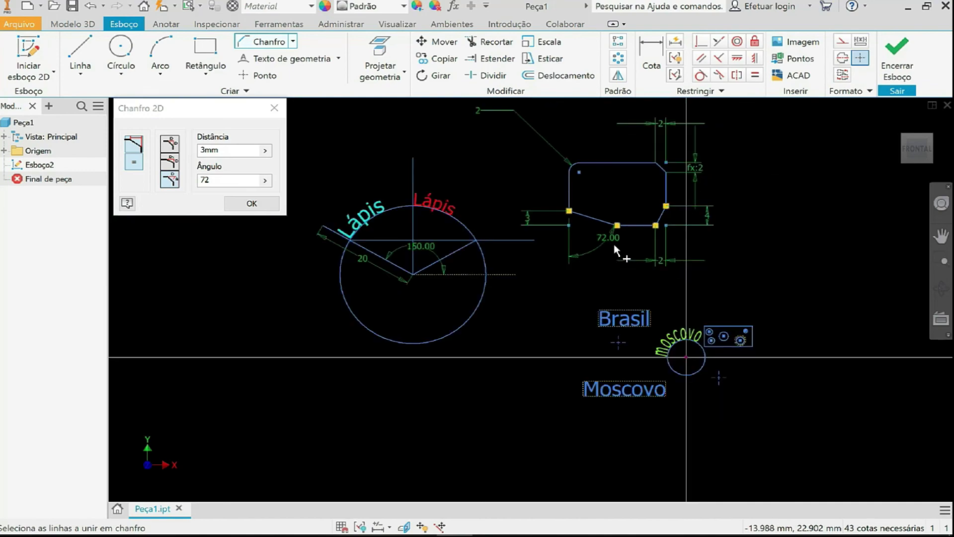
scroll(592, 321, down, 3)
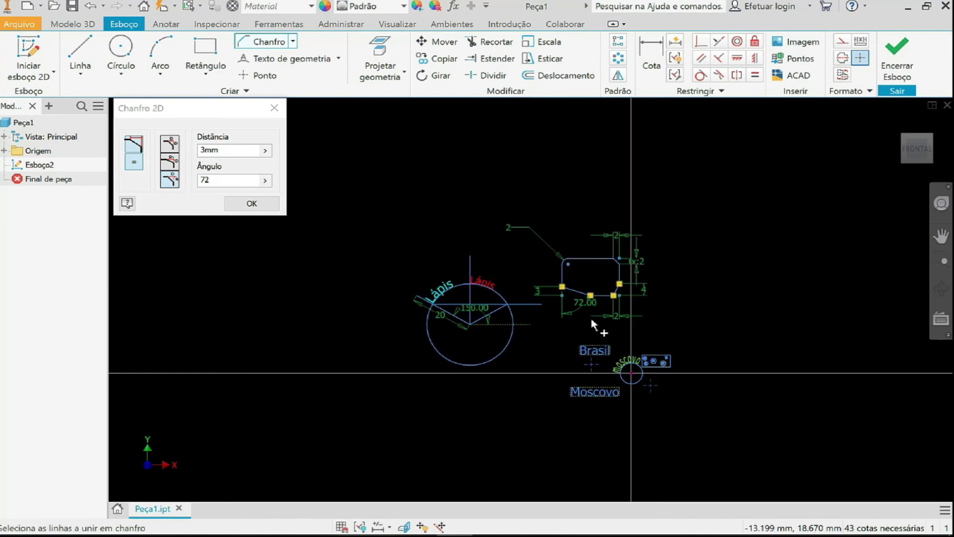
scroll(590, 293, up, 3)
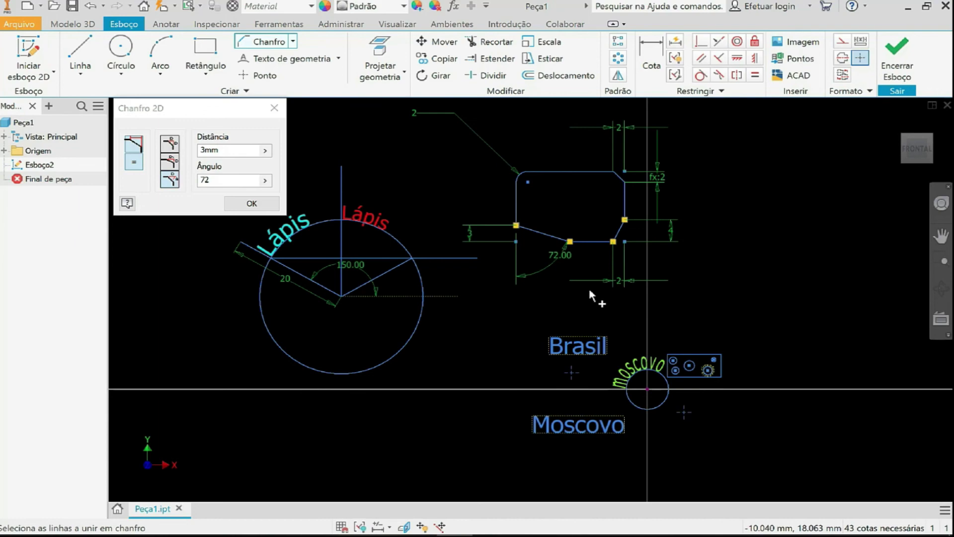
scroll(622, 323, down, 3)
scroll(605, 298, up, 3)
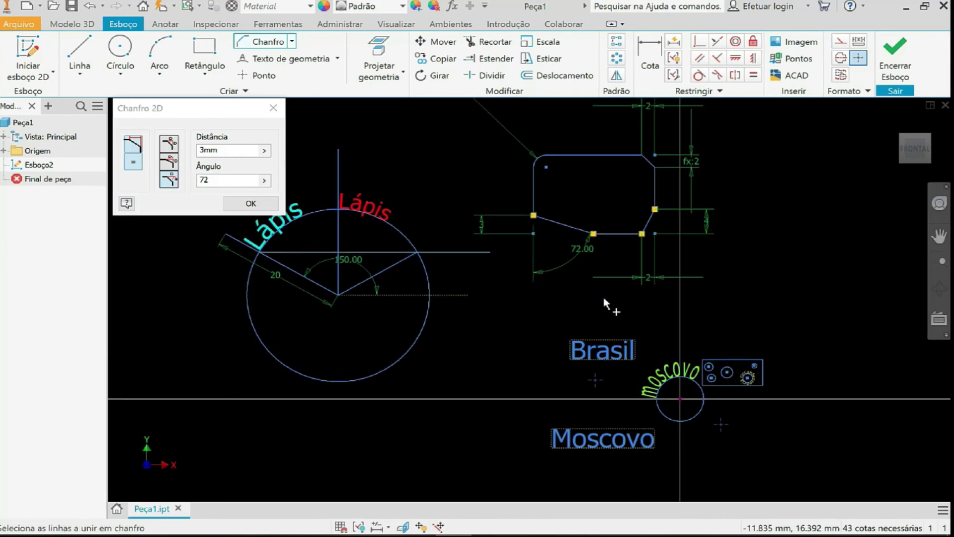
scroll(604, 300, down, 3)
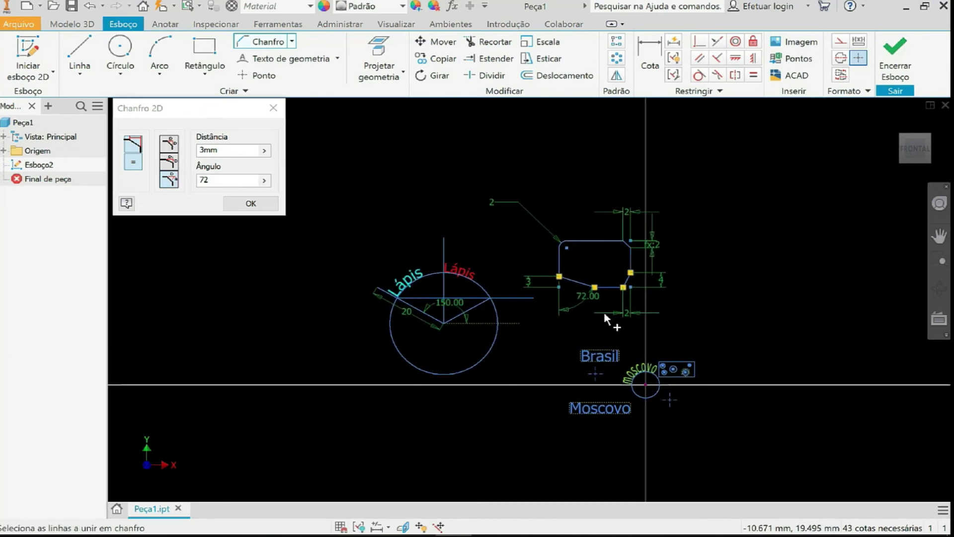